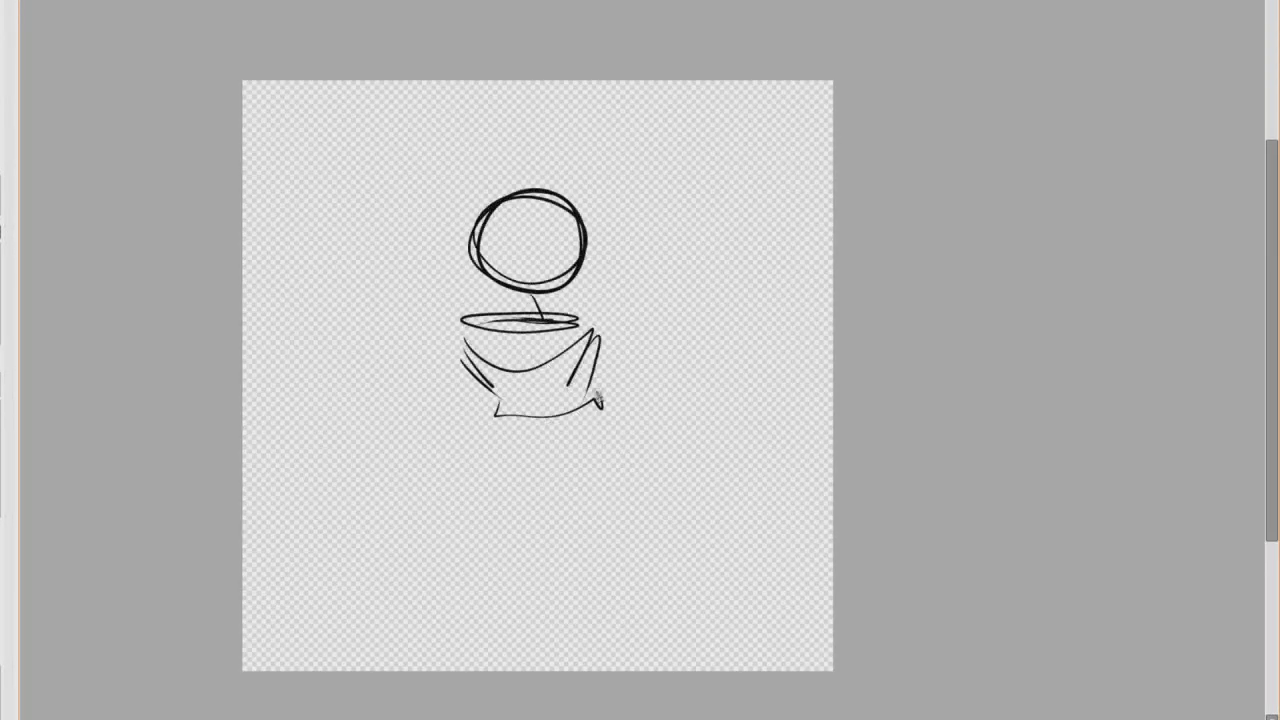
drag(489, 400, 474, 436)
scroll(482, 356, down, 2)
scroll(465, 341, up, 1)
drag(470, 323, 483, 379)
drag(468, 363, 438, 418)
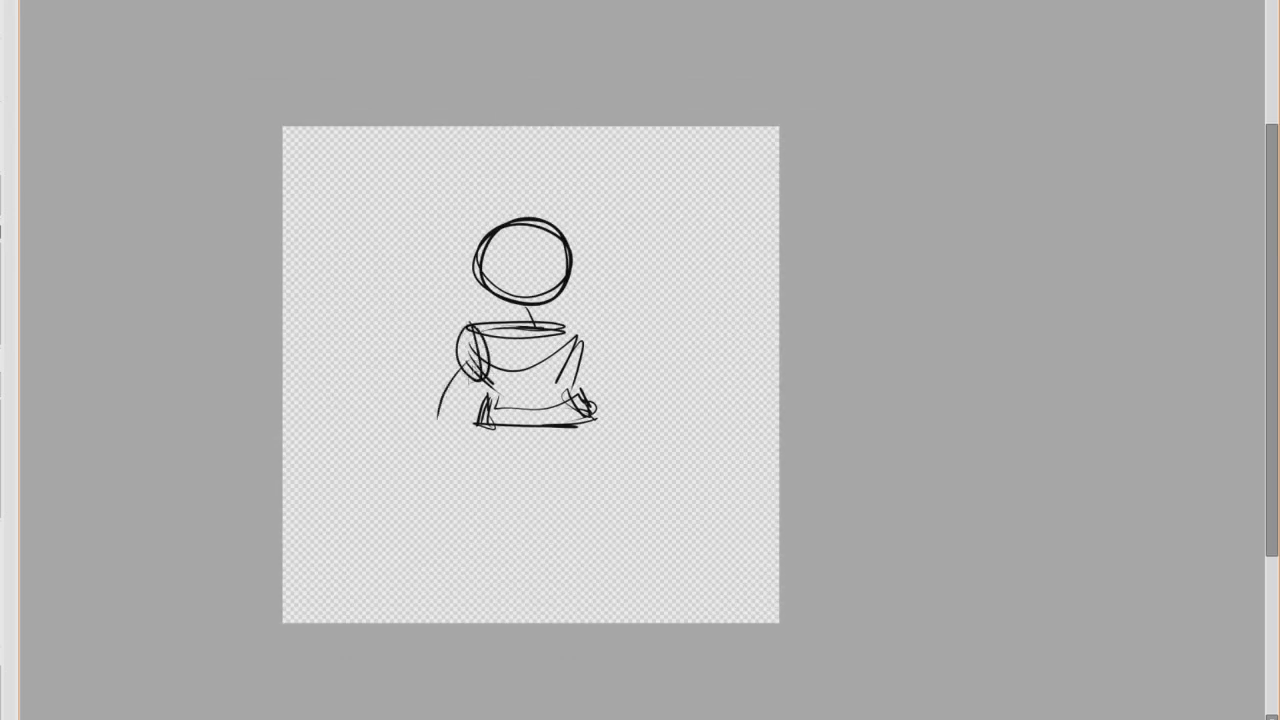
scroll(573, 379, up, 1)
drag(630, 382, 620, 486)
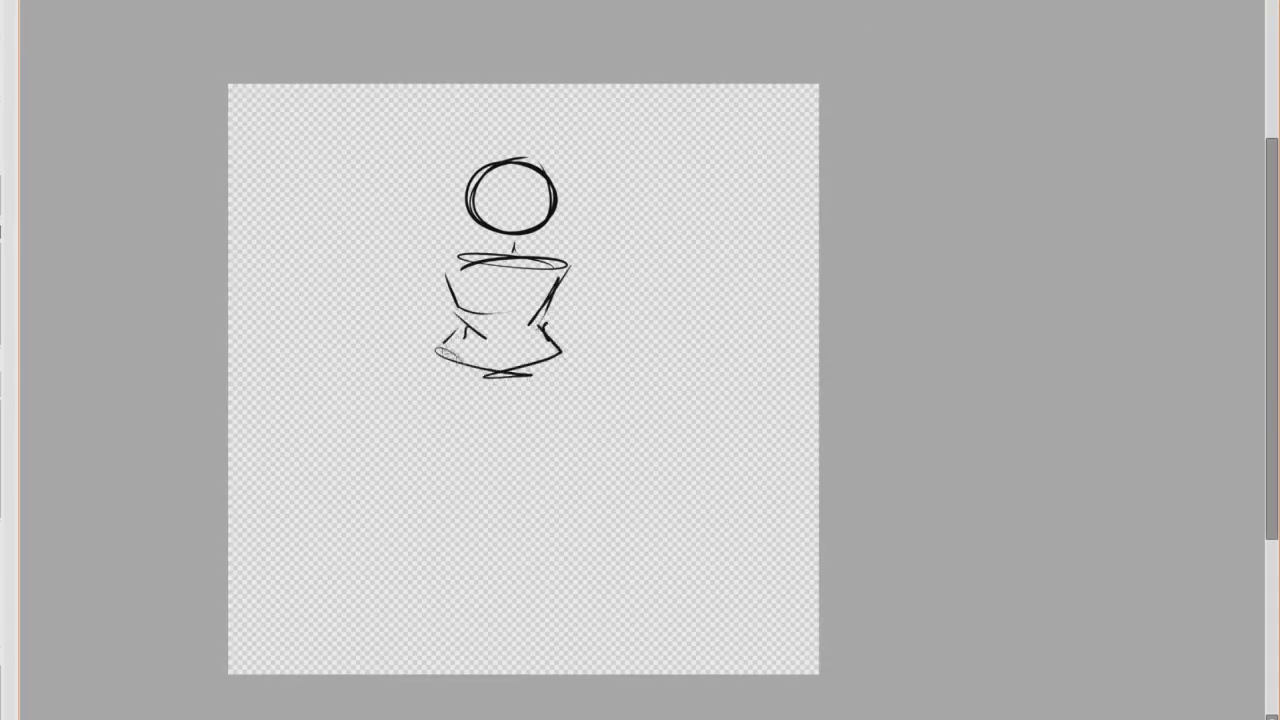
Step: Sketch the first figure's hips, raised arm with wide sleeve, and the shoulder of the bent arm
drag(443, 345, 488, 376)
scroll(568, 289, up, 1)
drag(570, 258, 566, 290)
scroll(600, 294, down, 1)
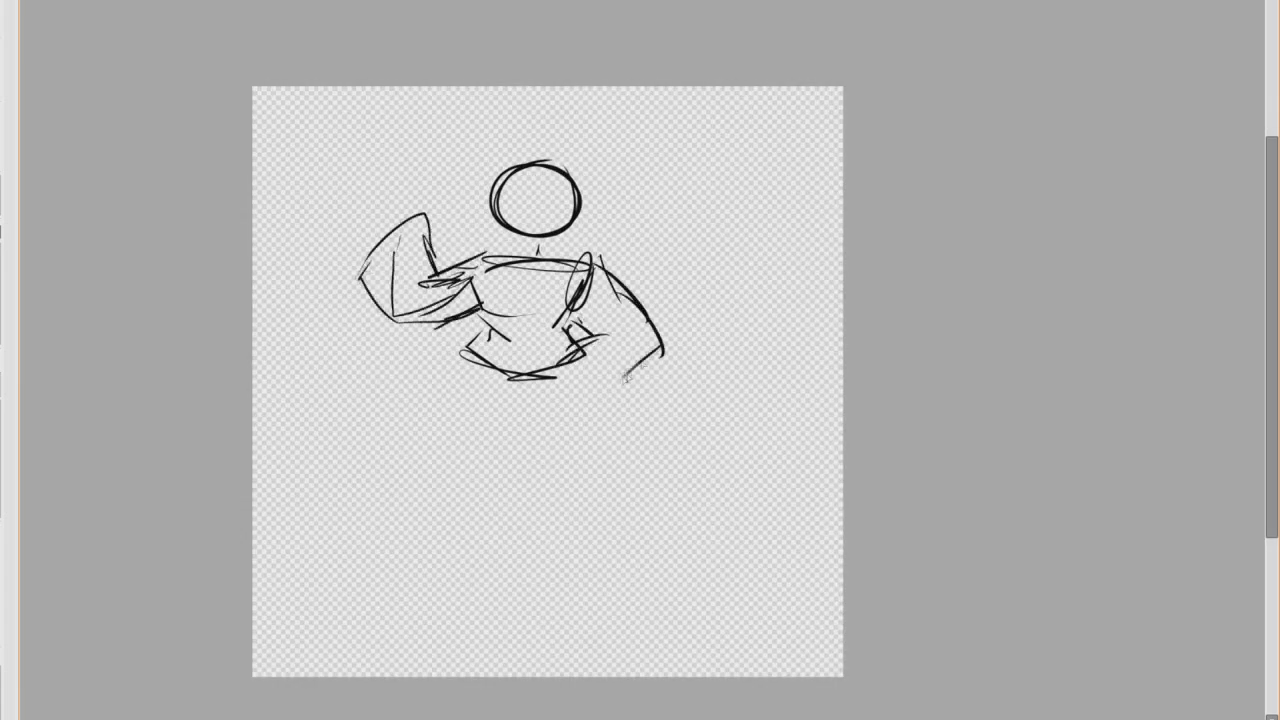
Step: Sketch a long robe from the first figure's hips, flaring out to a wide hem with trailing folds
scroll(540, 380, down, 1)
drag(462, 318, 476, 412)
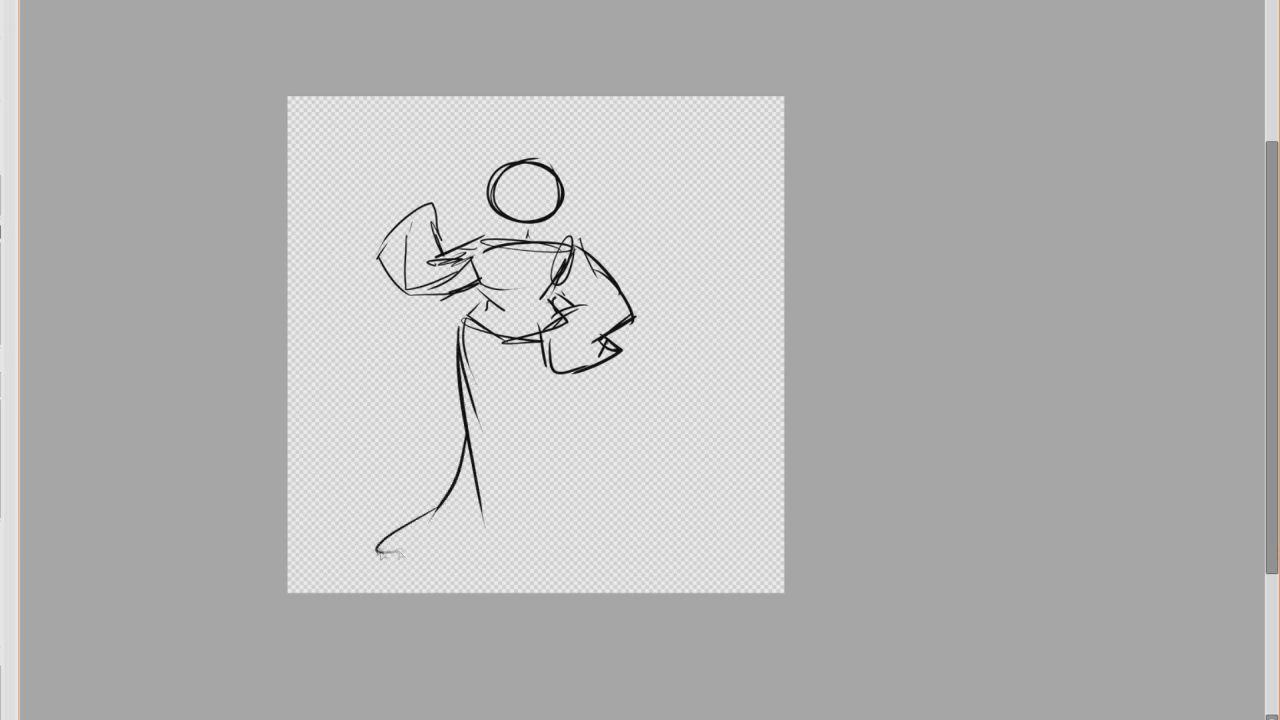
drag(612, 528, 445, 535)
drag(584, 372, 429, 574)
drag(366, 514, 423, 562)
mouse_move(356, 527)
mouse_down()
mouse_move(546, 528)
mouse_move(438, 482)
mouse_up()
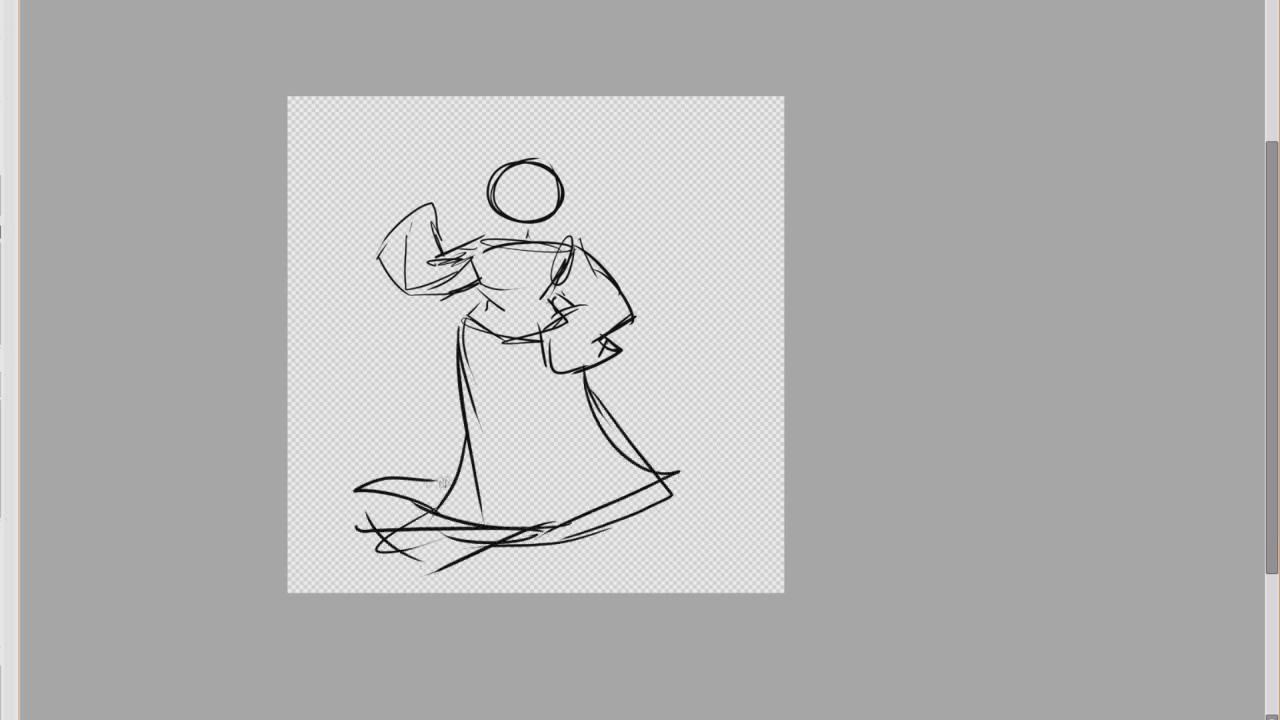
Step: Sketch a second figure beside the first with a round head, a flat shoulder line and a curved arm ending in a raised hand
scroll(518, 180, up, 4)
scroll(495, 248, down, 1)
scroll(341, 246, up, 2)
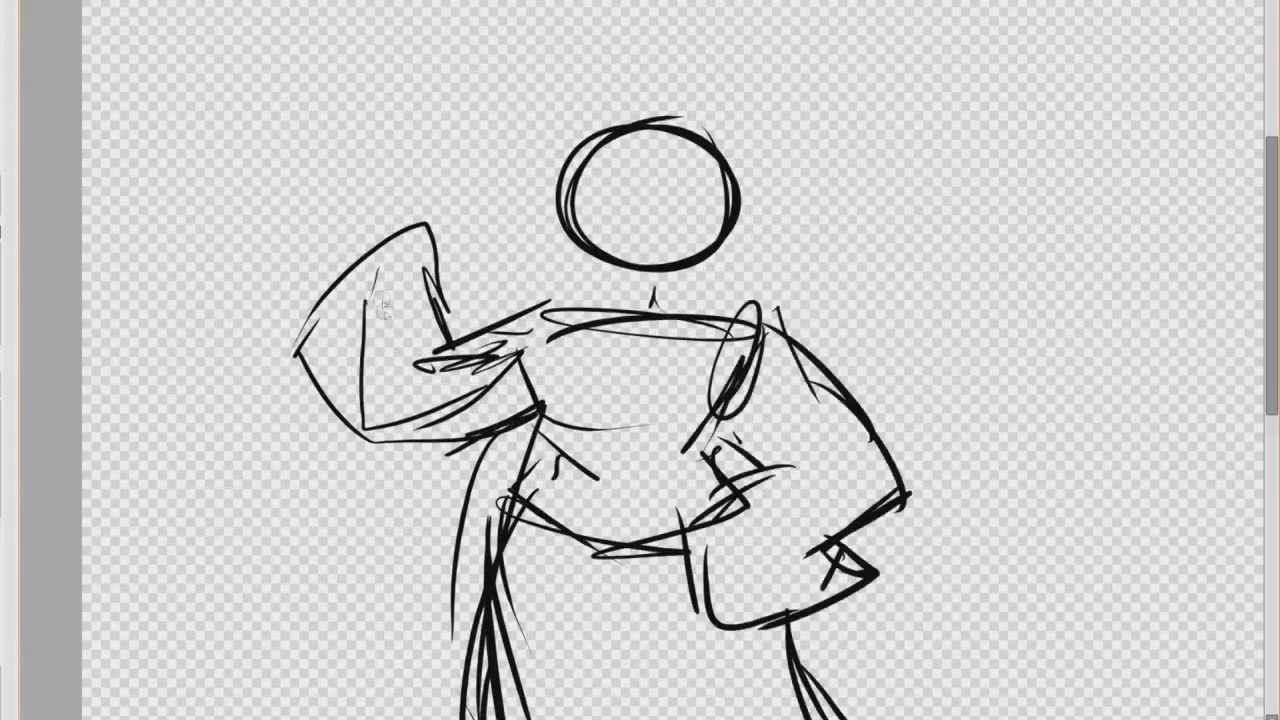
scroll(550, 145, down, 6)
scroll(700, 208, up, 3)
drag(558, 195, 560, 200)
scroll(560, 200, down, 1)
mouse_move(584, 283)
mouse_down()
mouse_move(480, 286)
mouse_move(625, 293)
mouse_move(619, 266)
mouse_up()
scroll(480, 272, up, 1)
scroll(325, 343, down, 1)
scroll(588, 306, up, 1)
scroll(610, 244, up, 5)
scroll(658, 262, down, 8)
scroll(342, 234, up, 3)
scroll(335, 208, down, 3)
scroll(545, 232, up, 8)
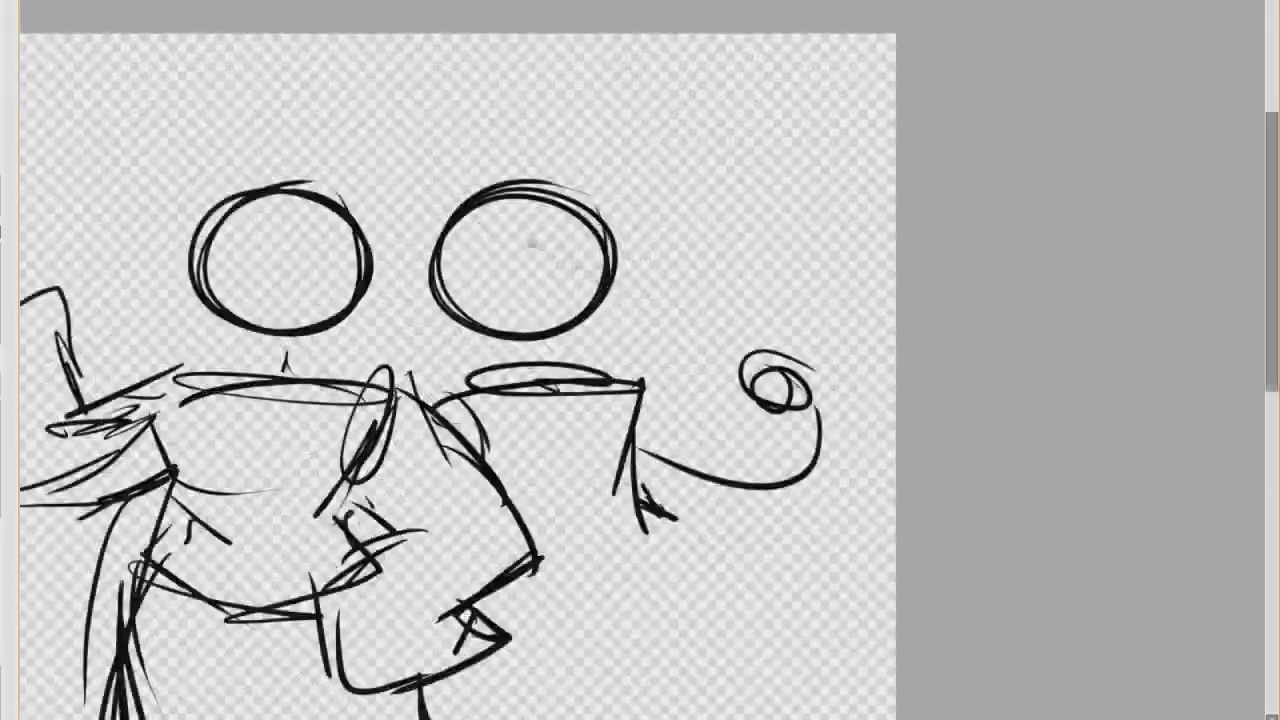
Step: Draw an inner circle and an open mouth inside the second figure's head
mouse_move(541, 239)
mouse_down()
mouse_move(461, 277)
mouse_move(563, 250)
mouse_up()
scroll(480, 270, down, 3)
drag(418, 280, 497, 305)
scroll(480, 285, down, 3)
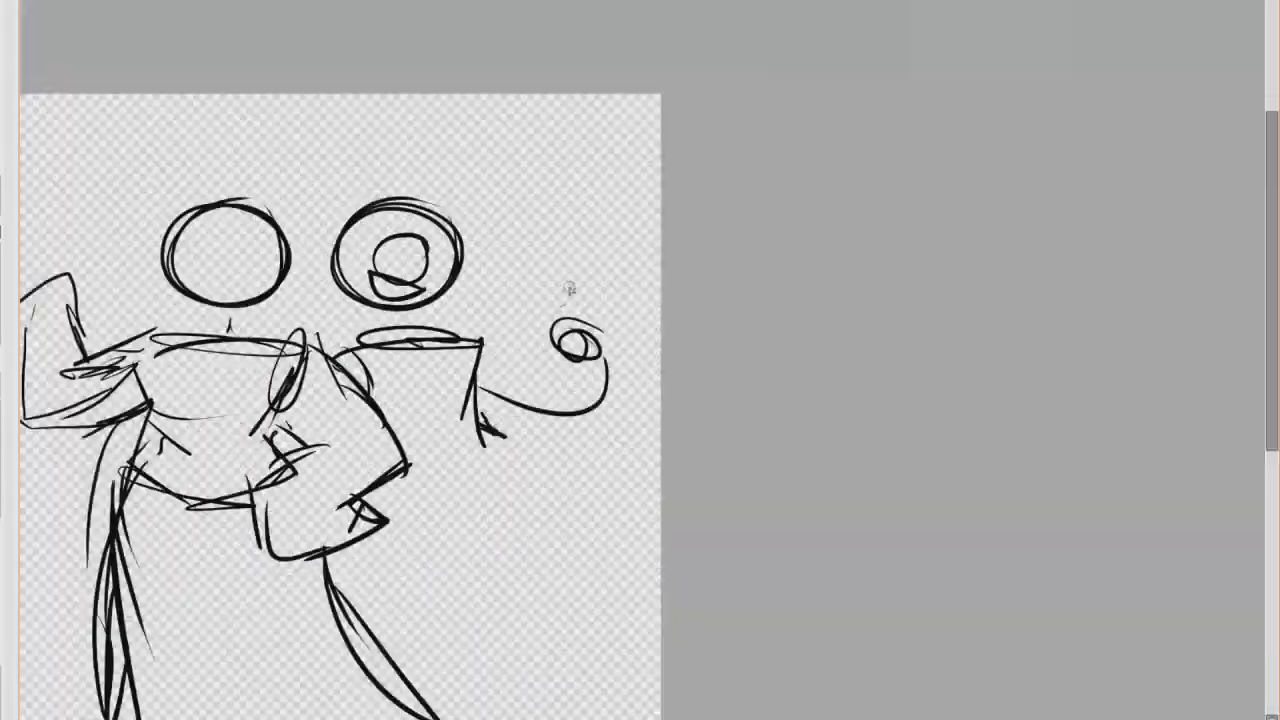
Step: Draw a rectangular sign on a stick above the second figure's raised hand
drag(574, 282, 574, 322)
scroll(570, 340, down, 1)
scroll(605, 300, up, 1)
drag(650, 286, 498, 292)
drag(497, 290, 492, 190)
drag(492, 192, 646, 194)
scroll(340, 250, up, 2)
Step: Draw a jagged broken edge across the second figure's head and erase the outline beyond it
drag(368, 235, 378, 256)
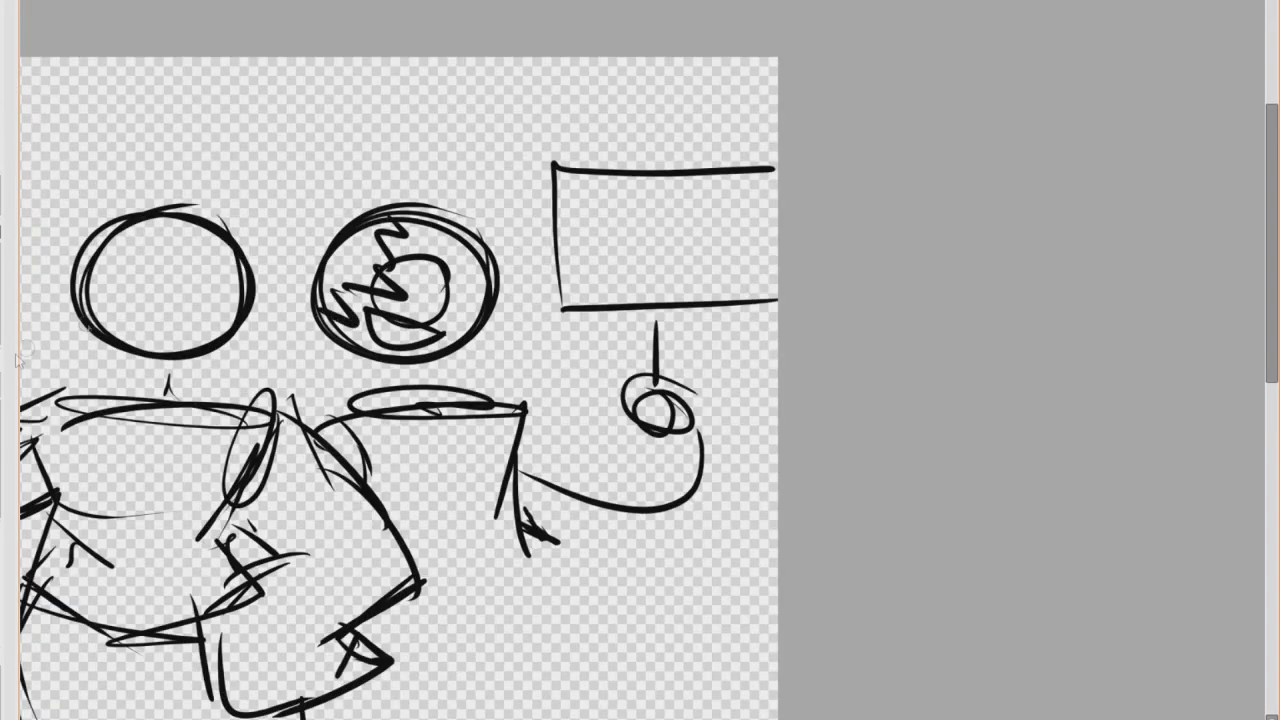
scroll(306, 240, up, 2)
drag(415, 198, 311, 292)
scroll(345, 282, down, 3)
scroll(885, 193, up, 3)
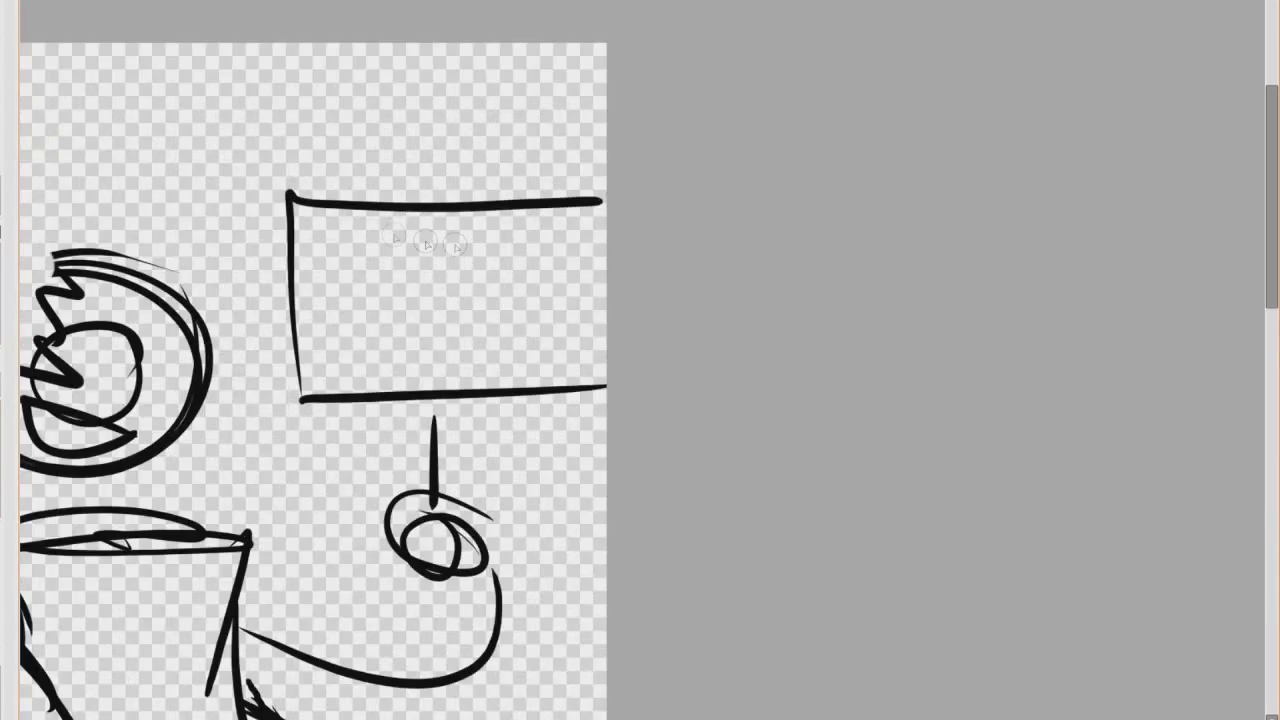
Step: Hand-letter "Thanks for" as the first line of the sign
scroll(425, 242, up, 2)
drag(280, 230, 340, 222)
drag(312, 226, 316, 268)
drag(362, 212, 352, 262)
drag(674, 196, 645, 249)
mouse_move(684, 218)
mouse_down()
mouse_move(690, 228)
mouse_move(742, 198)
mouse_up()
drag(632, 221, 656, 219)
Step: Hand-letter "bombing my" as the second line of the sign
scroll(477, 265, down, 1)
scroll(426, 310, up, 1)
drag(319, 280, 324, 332)
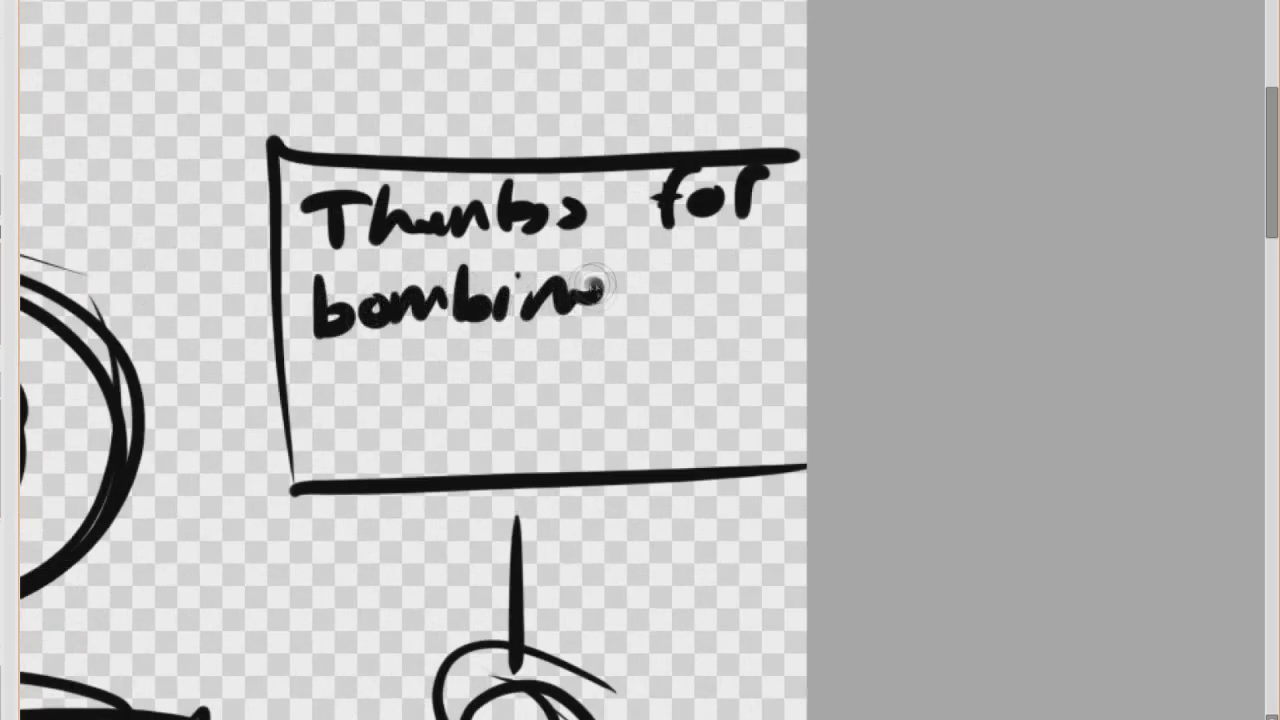
scroll(663, 274, up, 1)
drag(596, 280, 577, 367)
drag(668, 270, 727, 302)
mouse_move(748, 268)
mouse_down()
mouse_move(767, 290)
mouse_move(750, 352)
mouse_up()
Step: Hand-letter "island, asshole" as the sign's third line and draw a small heart beneath it
scroll(278, 302, down, 4)
scroll(284, 357, up, 4)
drag(322, 302, 321, 367)
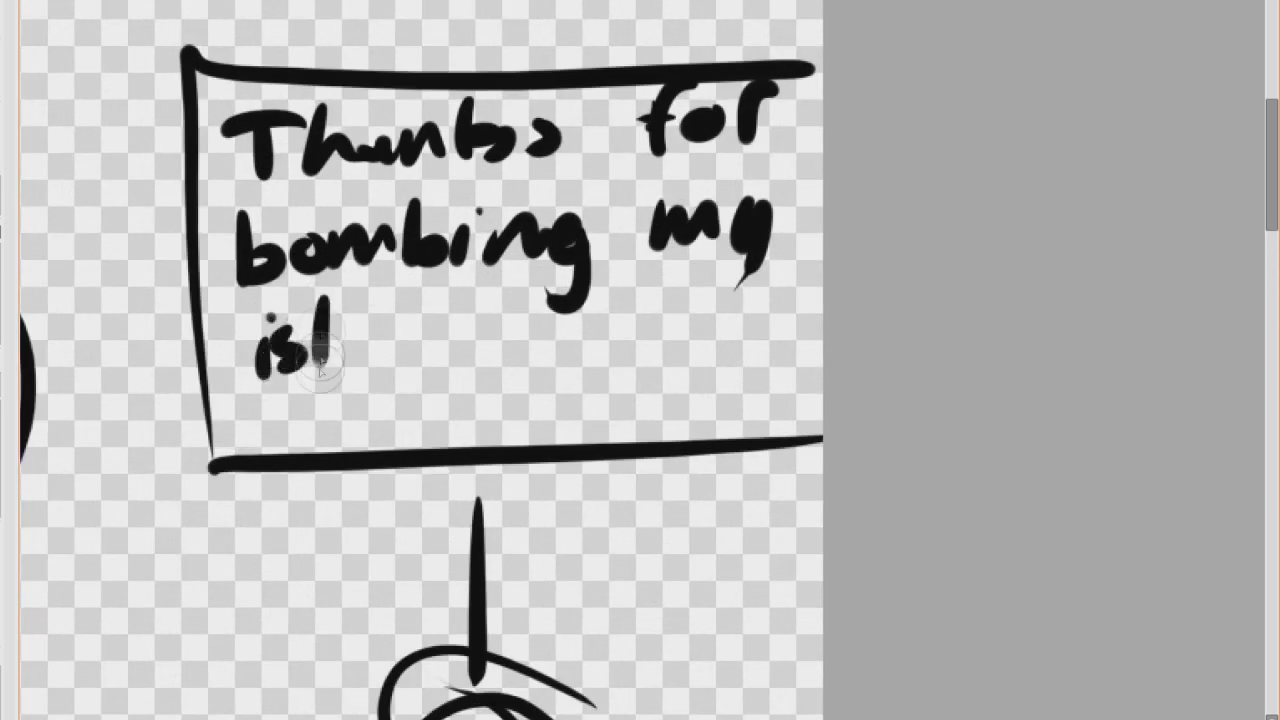
drag(618, 322, 598, 358)
drag(650, 320, 628, 362)
mouse_move(658, 298)
mouse_down()
mouse_move(694, 362)
mouse_move(712, 342)
mouse_up()
drag(738, 296, 734, 362)
drag(756, 350, 790, 362)
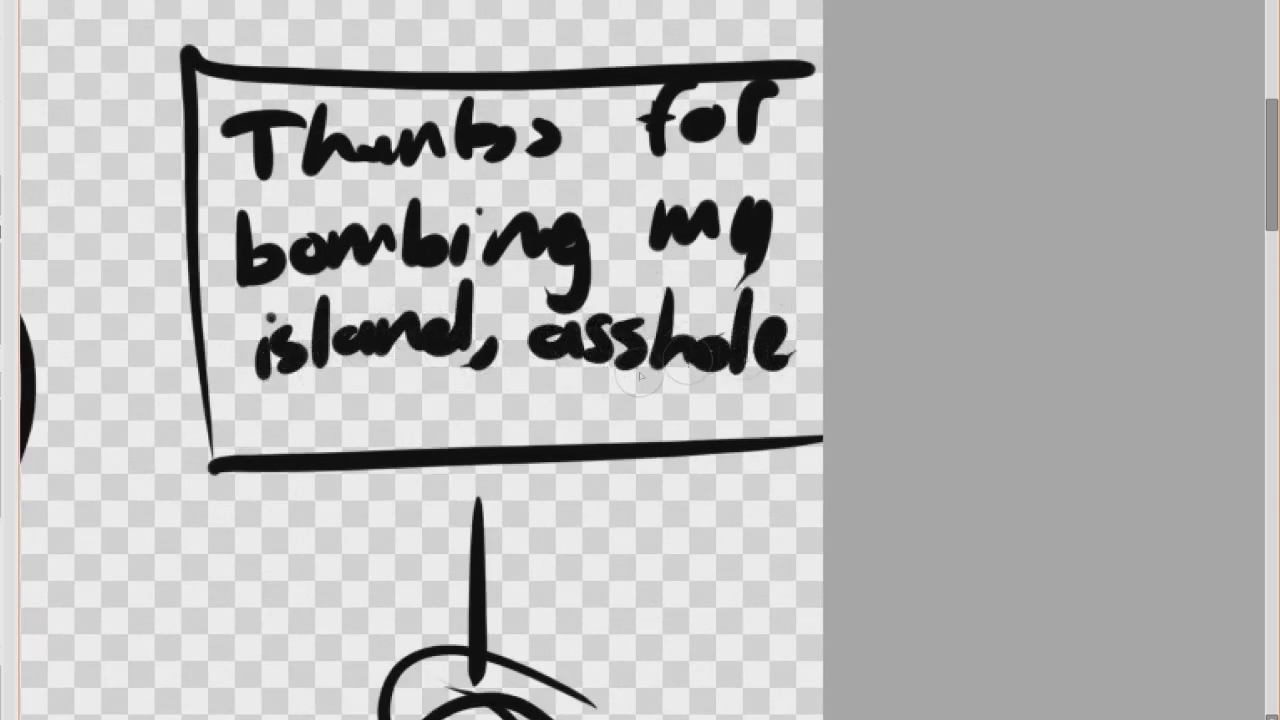
drag(576, 402, 640, 402)
Step: Draw horizontal stripes and a marked corner box on the first figure's face and outline a hood around the head
scroll(650, 318, down, 5)
scroll(418, 230, up, 4)
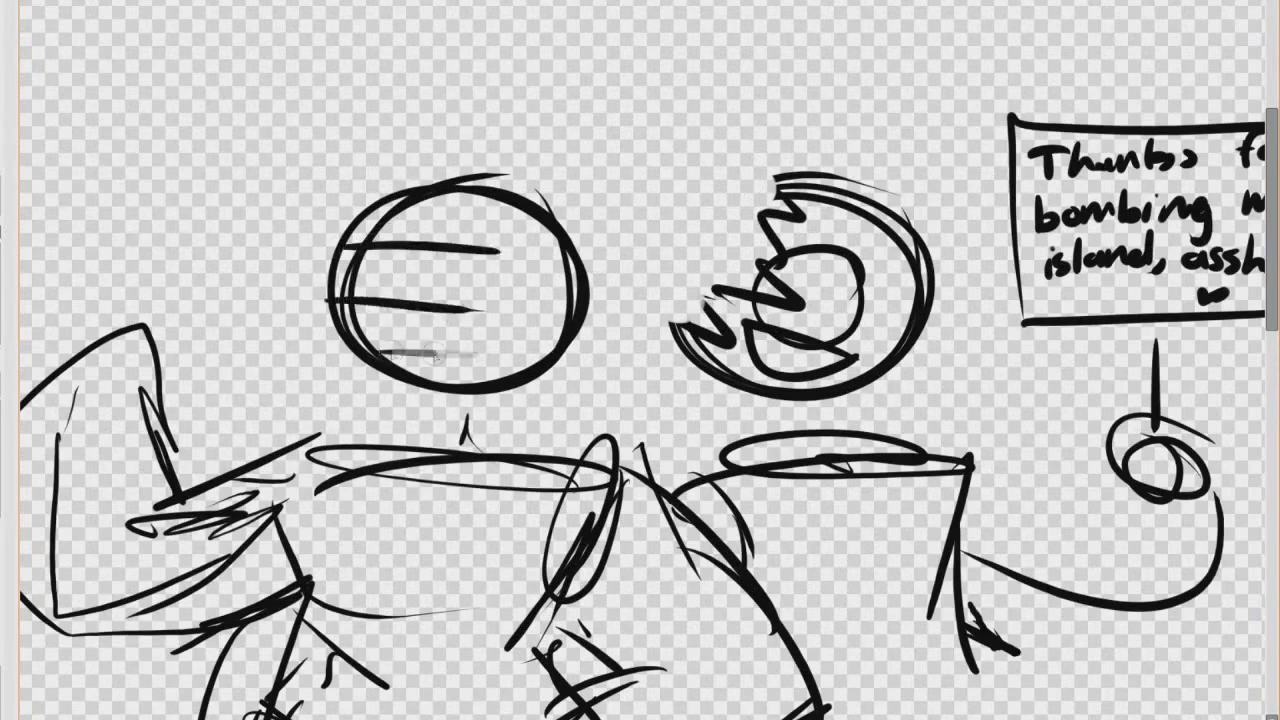
scroll(564, 272, down, 3)
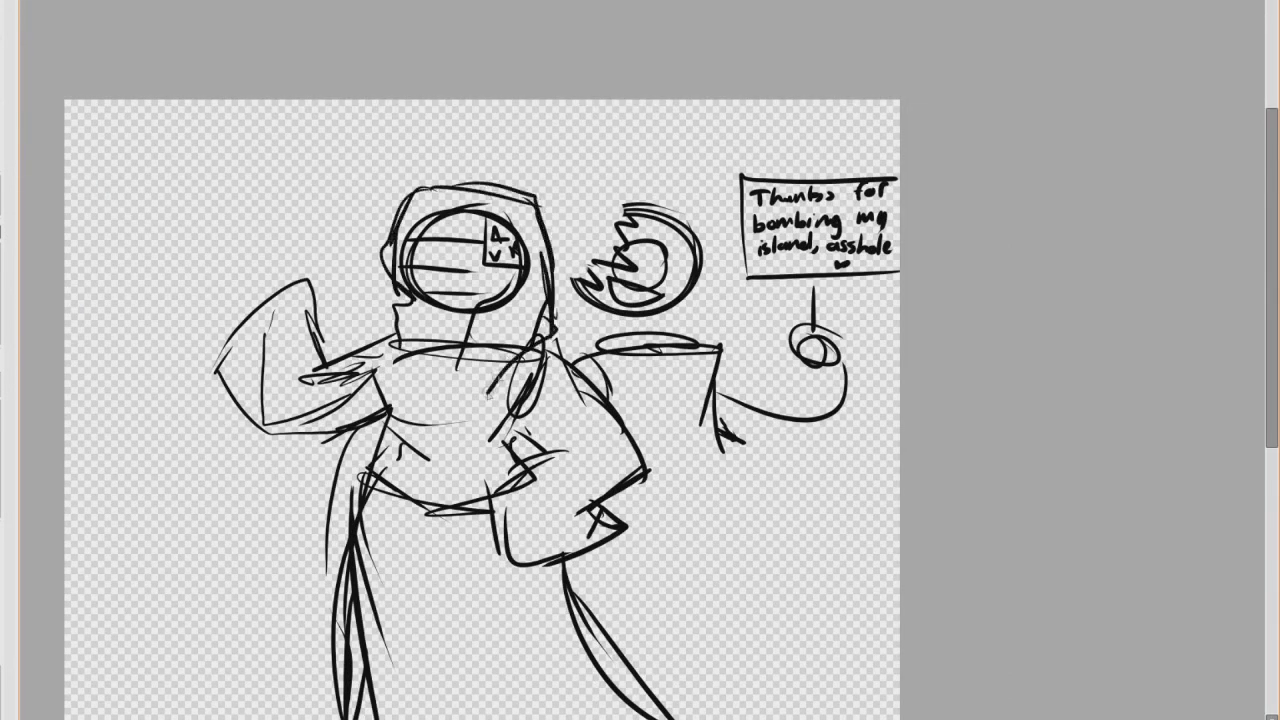
drag(408, 324, 390, 374)
Step: Add dark glasses and an open mouth to the hooded face and draw an oval chest badge lettered "KKK"
scroll(469, 284, up, 6)
drag(343, 277, 508, 260)
mouse_move(380, 277)
mouse_down()
mouse_move(508, 263)
mouse_move(500, 292)
mouse_up()
scroll(466, 290, down, 7)
scroll(469, 300, up, 5)
drag(468, 307, 467, 352)
scroll(509, 344, down, 4)
scroll(509, 344, up, 3)
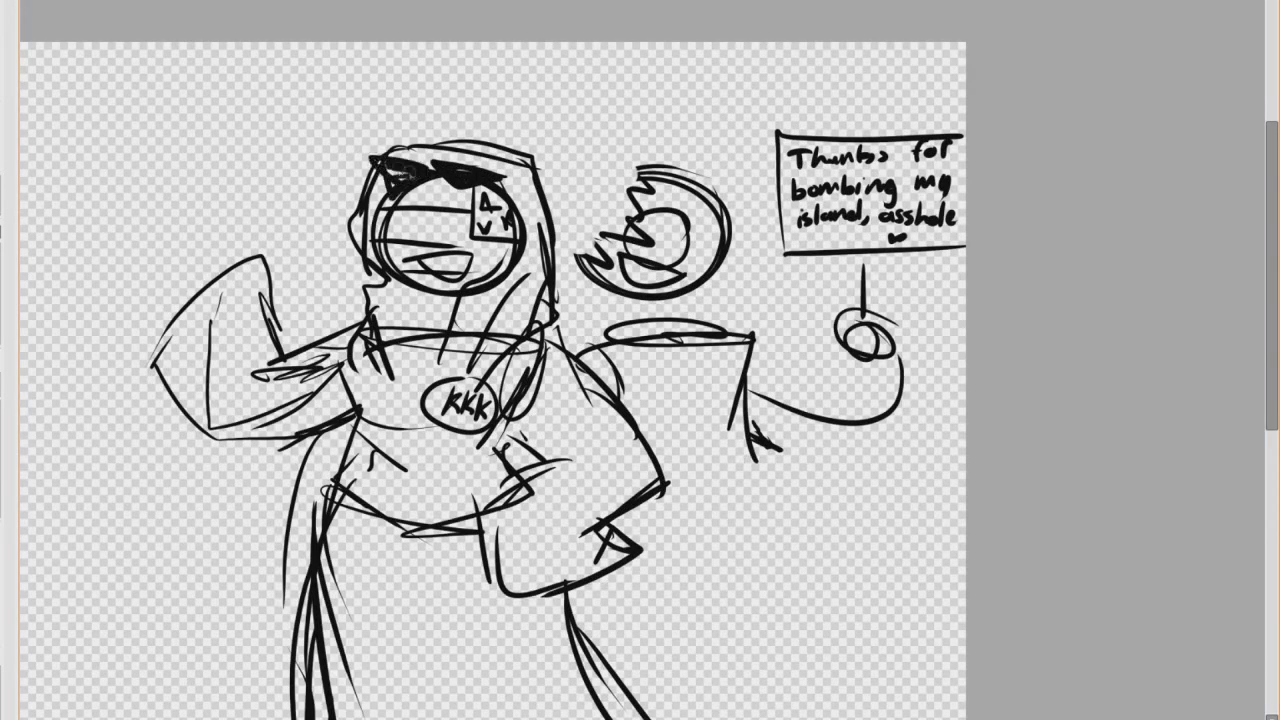
Step: Draw the hooded figure's raised fist with knuckles and thumb gripping a torch handle
scroll(400, 173, down, 4)
scroll(405, 318, up, 5)
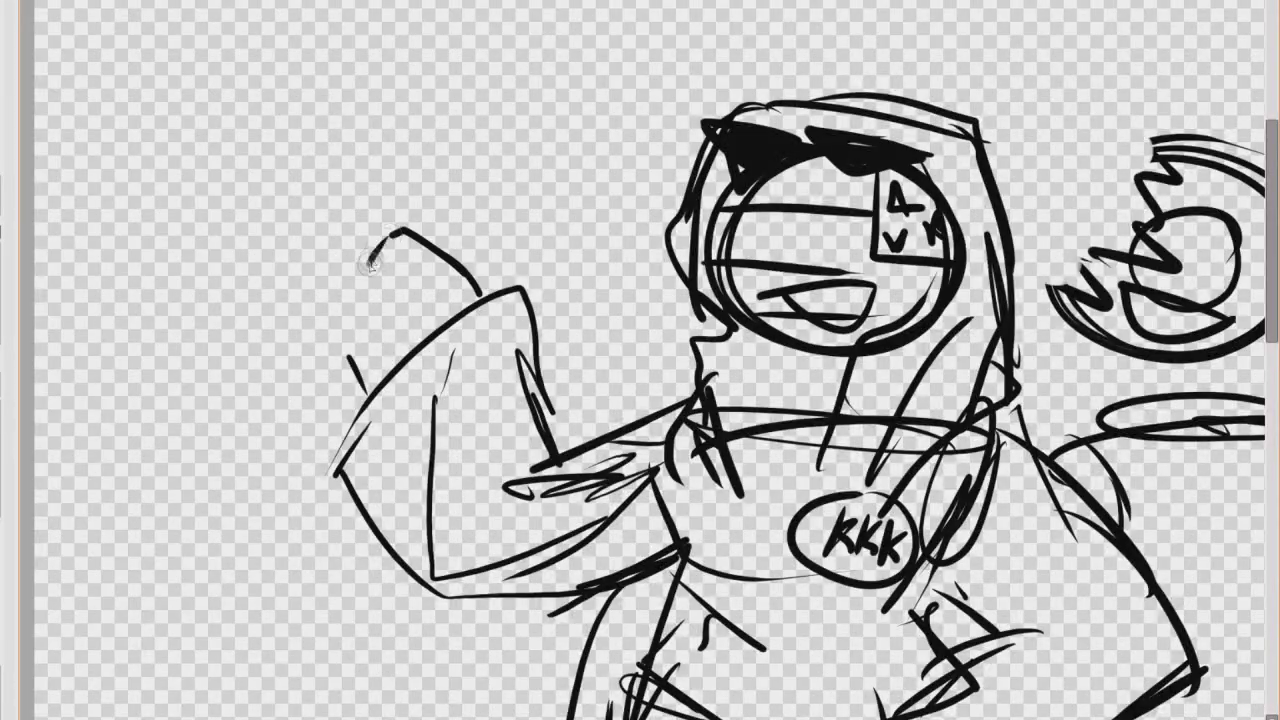
drag(328, 345, 336, 354)
drag(349, 372, 366, 402)
scroll(372, 404, down, 2)
scroll(508, 264, up, 2)
drag(503, 256, 460, 316)
Step: Draw a curling flame rising from the torch
scroll(410, 350, down, 4)
mouse_move(447, 238)
mouse_down()
mouse_move(420, 282)
mouse_move(494, 264)
mouse_move(518, 188)
mouse_up()
scroll(432, 284, up, 3)
scroll(440, 280, down, 1)
drag(543, 184, 426, 54)
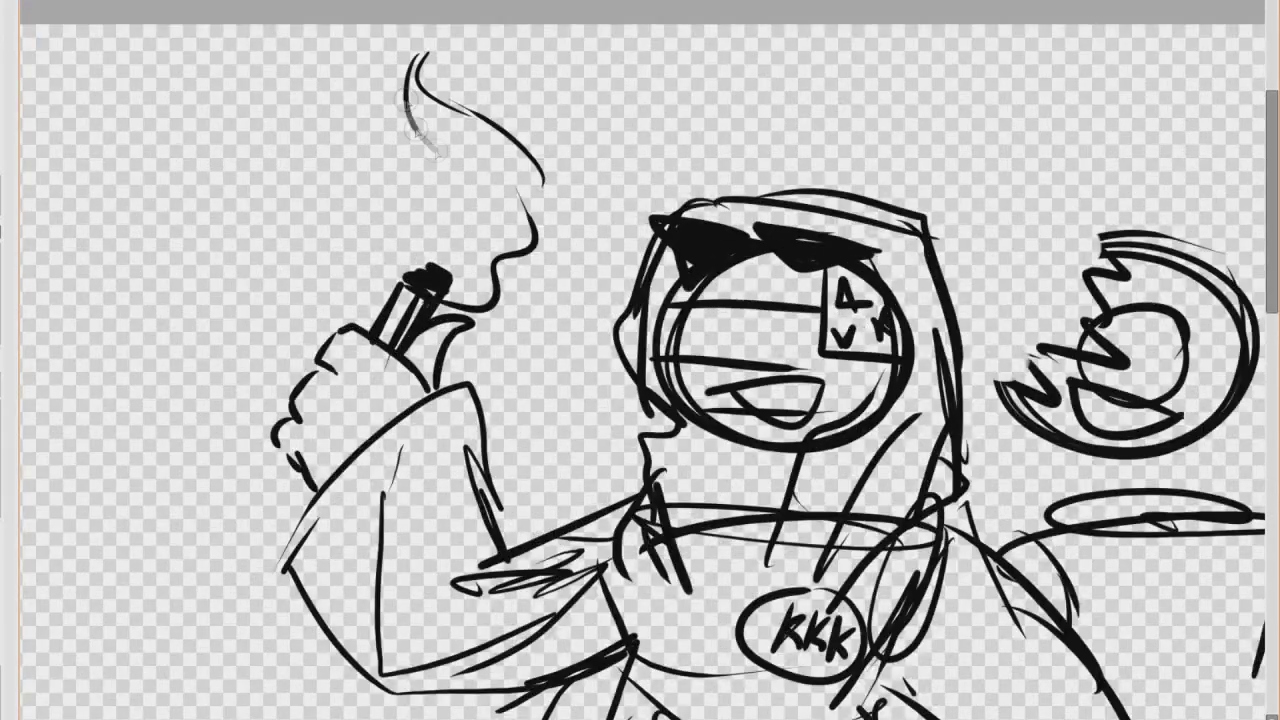
drag(416, 130, 430, 185)
drag(428, 186, 398, 284)
drag(400, 222, 468, 118)
drag(460, 280, 505, 150)
drag(470, 250, 455, 298)
Step: Add fingers to the hooded figure's lower hand and erase the overlapping construction lines around the robe's waist, sides and hem
scroll(480, 300, down, 3)
scroll(548, 390, up, 1)
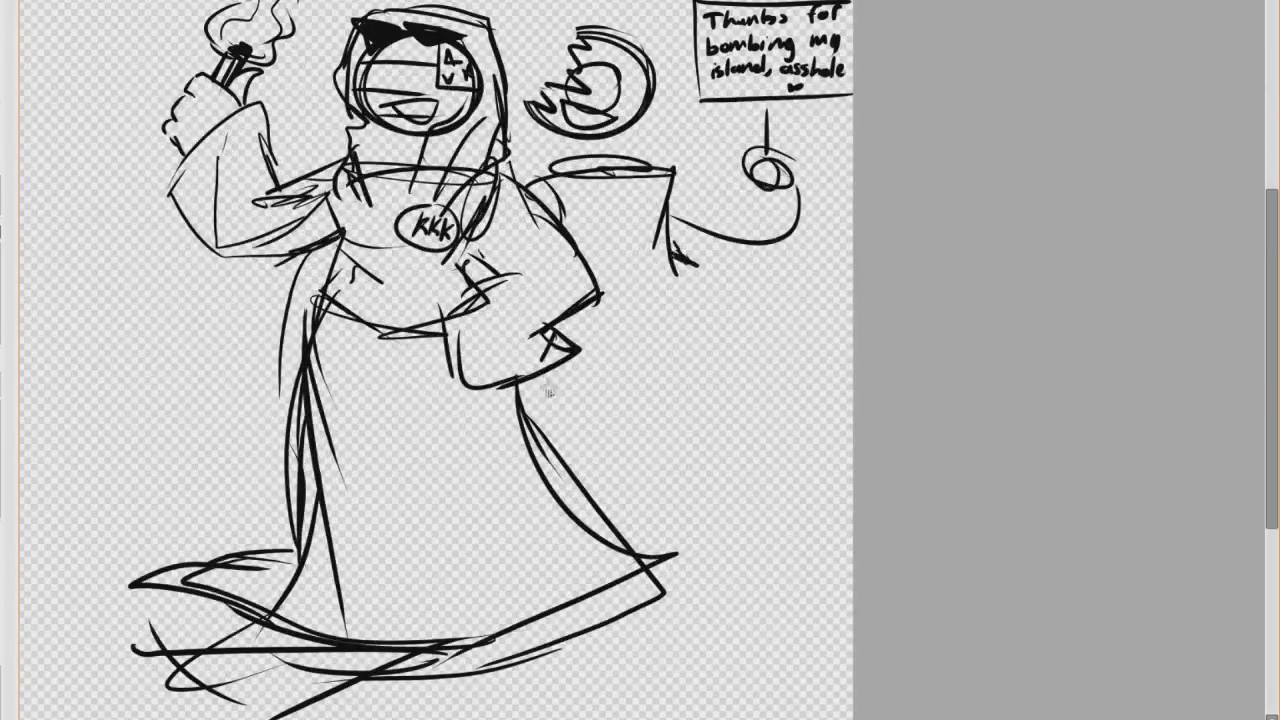
scroll(528, 398, down, 3)
scroll(640, 350, up, 2)
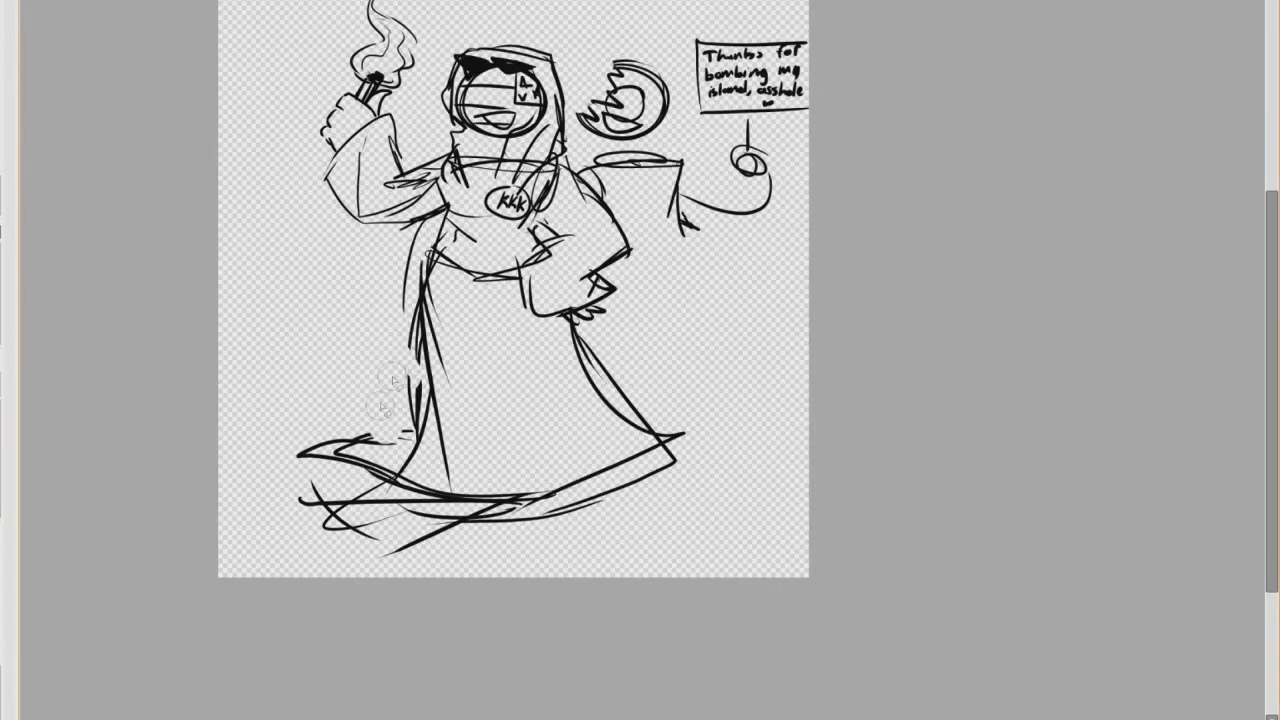
mouse_move(381, 407)
mouse_down()
mouse_move(363, 491)
mouse_move(652, 472)
mouse_up()
drag(643, 383, 594, 345)
mouse_move(358, 420)
mouse_down()
mouse_move(343, 450)
mouse_move(410, 546)
mouse_up()
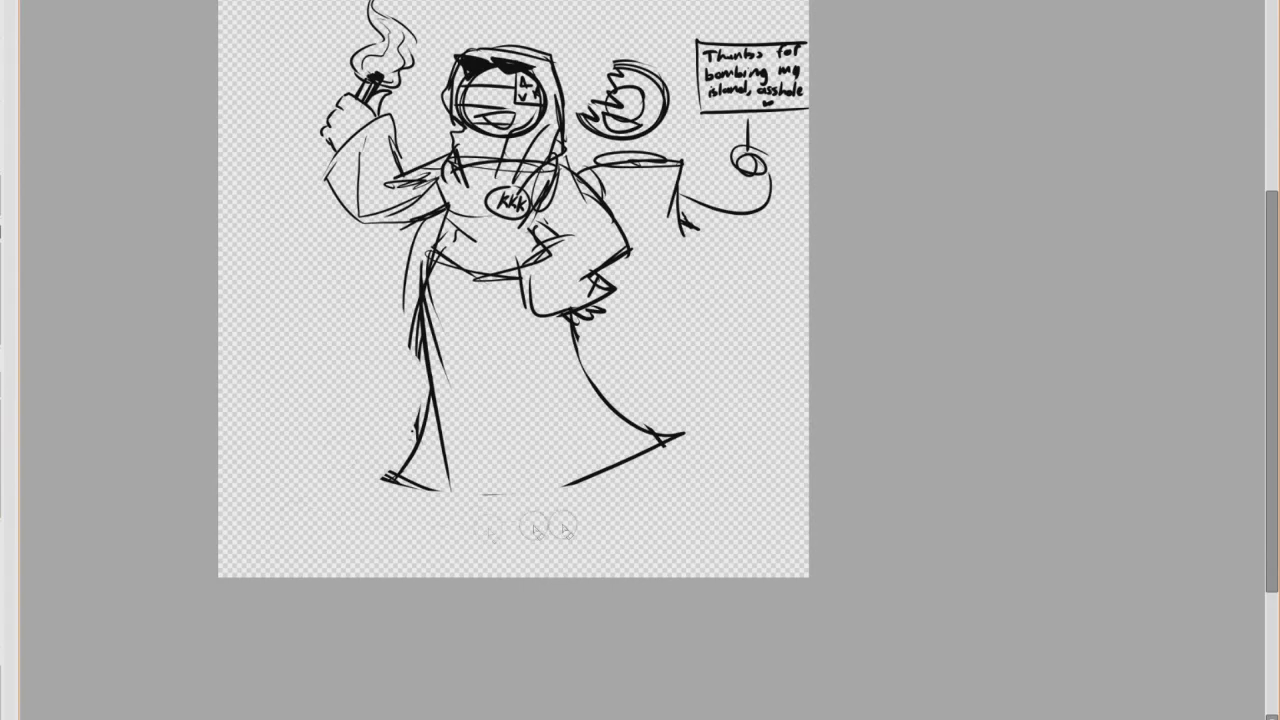
scroll(613, 174, up, 2)
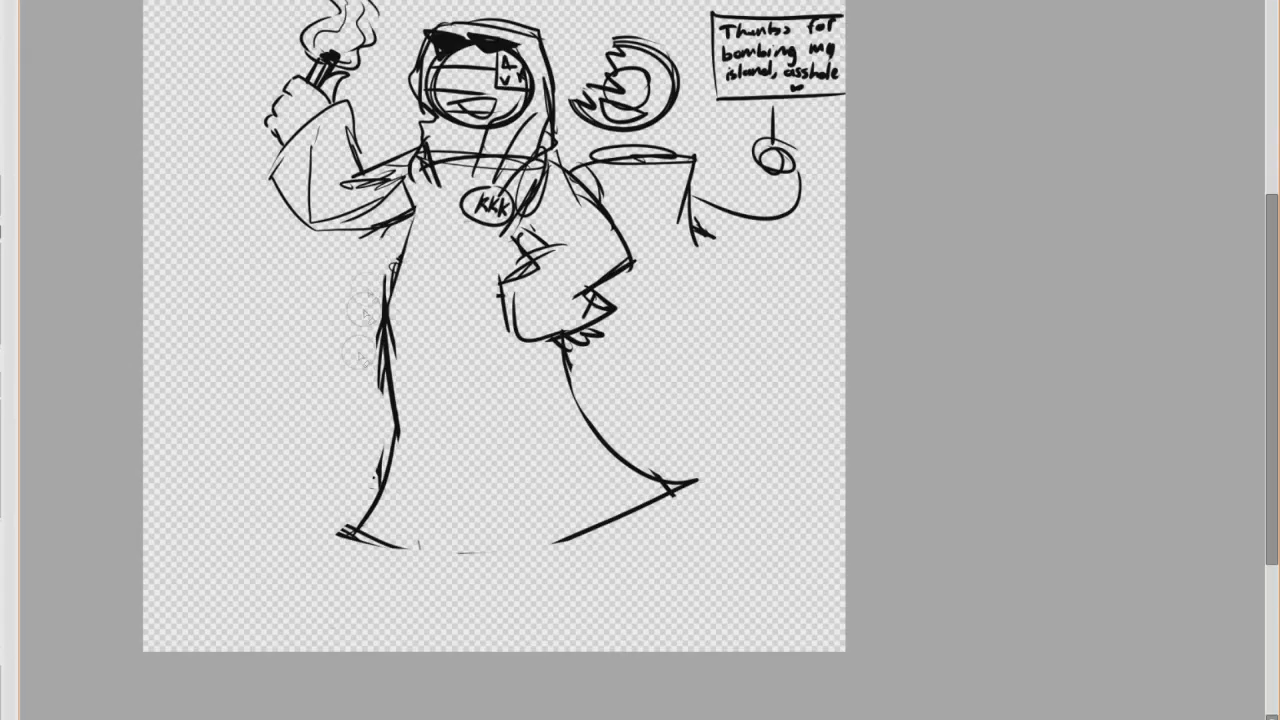
drag(365, 313, 380, 388)
Step: Sketch a third, lower figure's round head, neck and oval shoulder line beside the hooded figure's robe
scroll(365, 330, down, 1)
scroll(320, 350, down, 2)
scroll(328, 332, up, 2)
drag(300, 298, 312, 304)
scroll(306, 330, down, 1)
drag(247, 382, 278, 378)
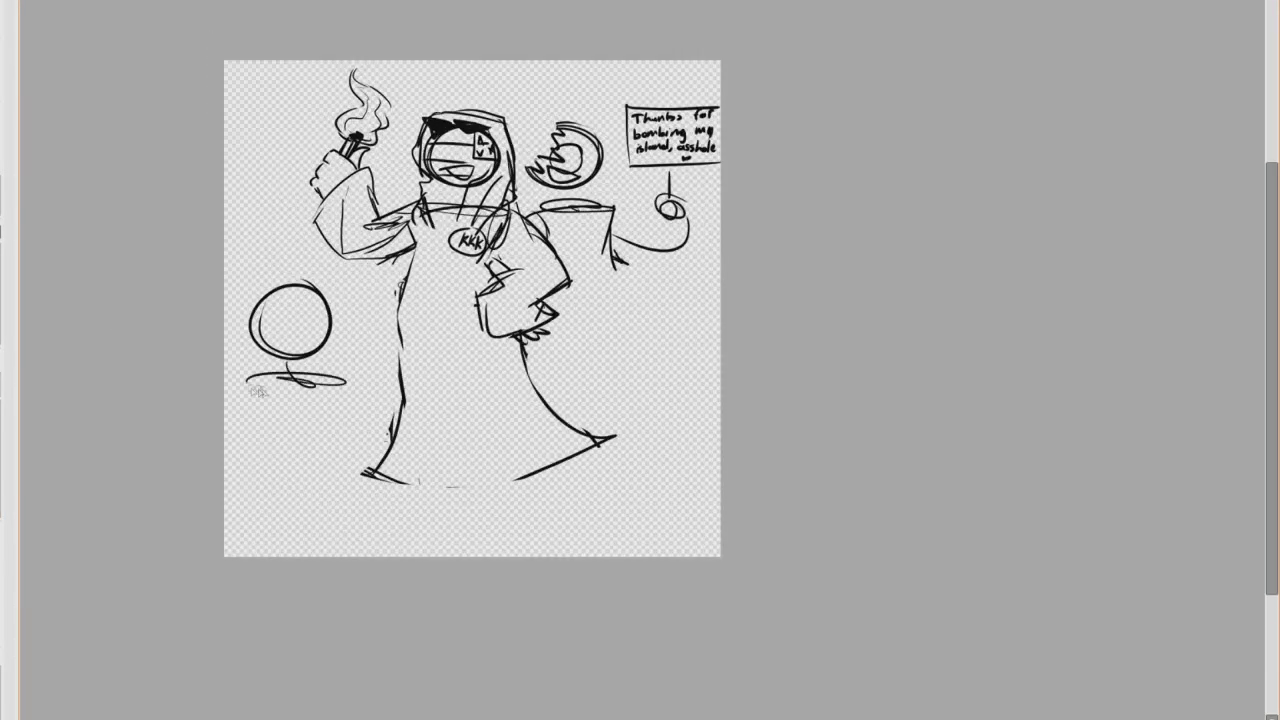
Step: Sketch the third figure's chest, its arm with a round hand at the chest, and its other arm bent upward
drag(237, 439, 268, 411)
drag(279, 401, 283, 402)
scroll(292, 397, up, 6)
mouse_move(371, 373)
mouse_down()
mouse_move(301, 398)
mouse_move(307, 467)
mouse_up()
drag(221, 428, 245, 387)
scroll(230, 387, down, 4)
mouse_move(332, 385)
mouse_down()
mouse_move(374, 368)
mouse_move(352, 432)
mouse_up()
Step: Draw a thumb and an extended finger on the third figure's raised hand
scroll(400, 345, up, 5)
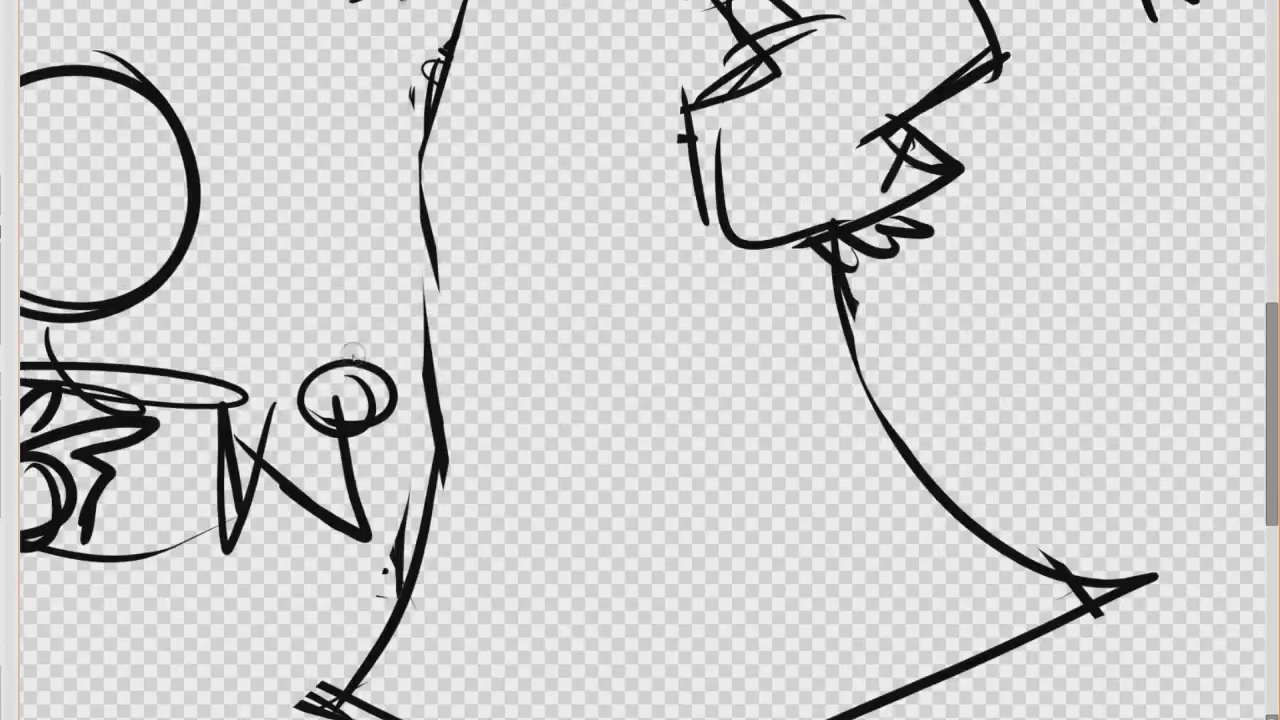
drag(332, 351, 397, 367)
drag(409, 370, 384, 428)
scroll(256, 328, up, 1)
drag(300, 389, 350, 350)
scroll(620, 381, down, 5)
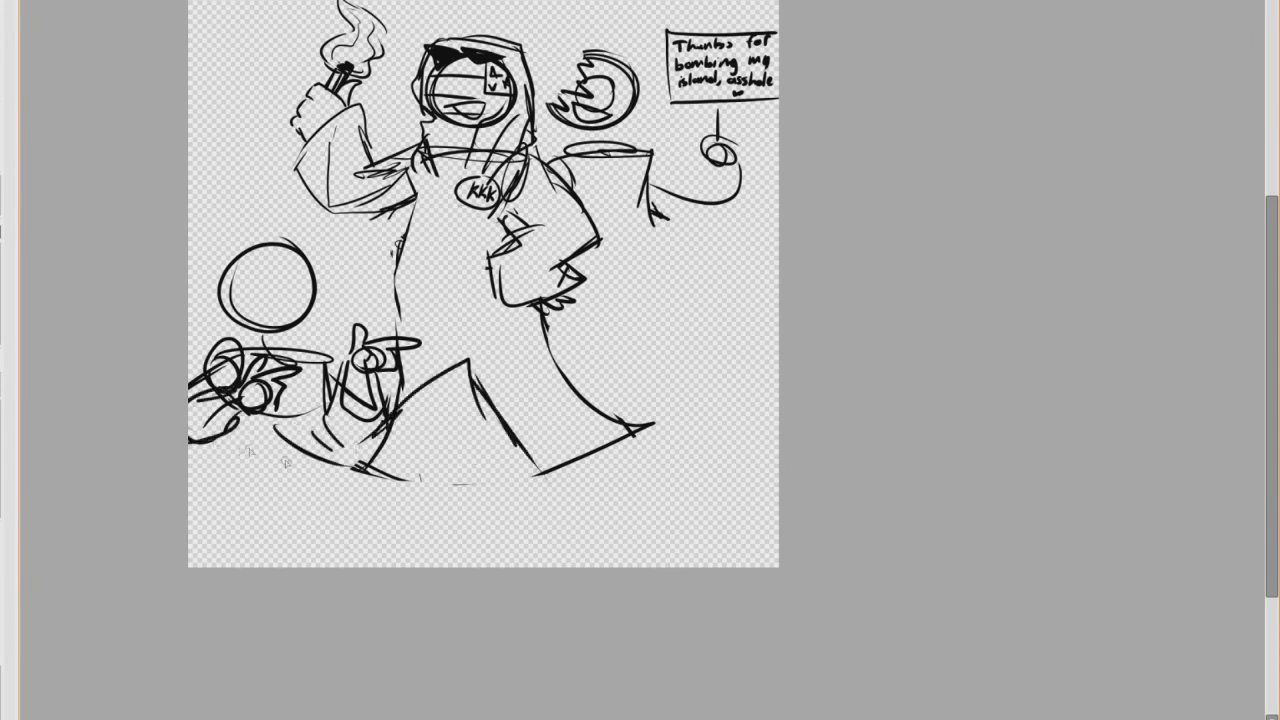
Step: Sketch a long, sweeping lower shape from the third figure across the base of the hooded figure's robe
drag(237, 449, 352, 496)
drag(280, 478, 570, 516)
drag(341, 453, 530, 463)
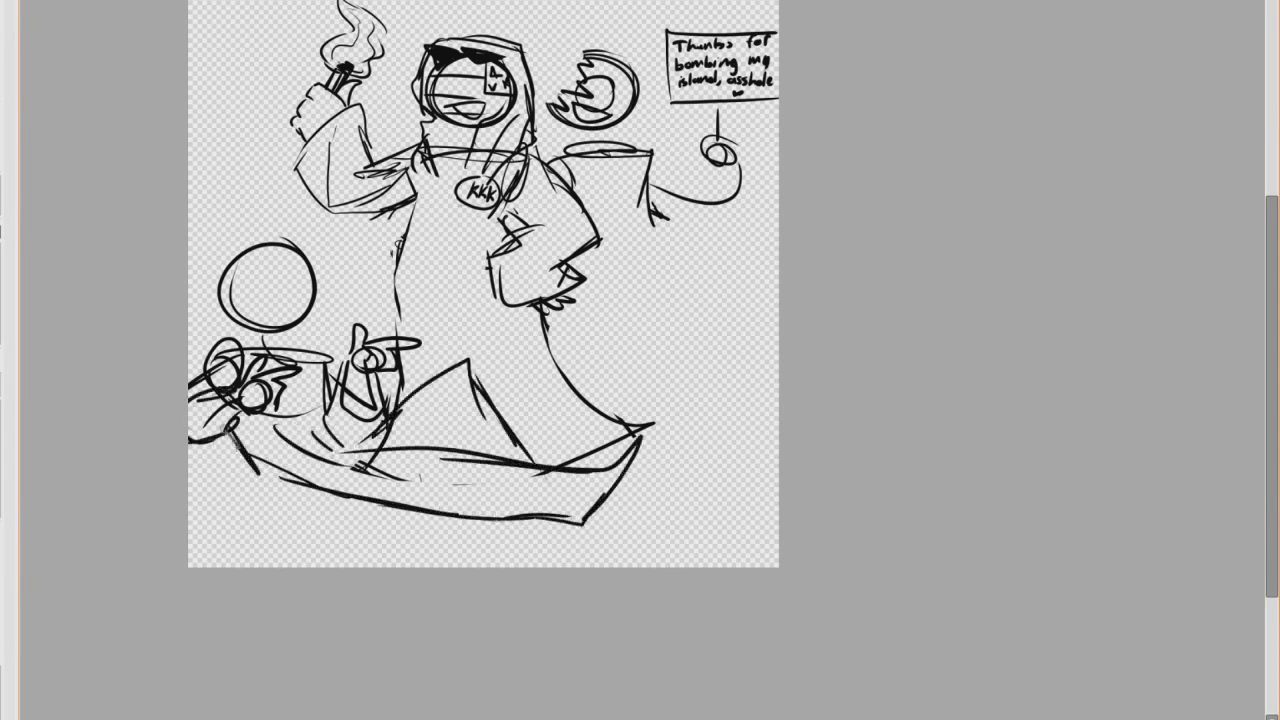
drag(222, 427, 273, 491)
drag(273, 491, 370, 501)
scroll(377, 390, down, 2)
scroll(258, 325, up, 2)
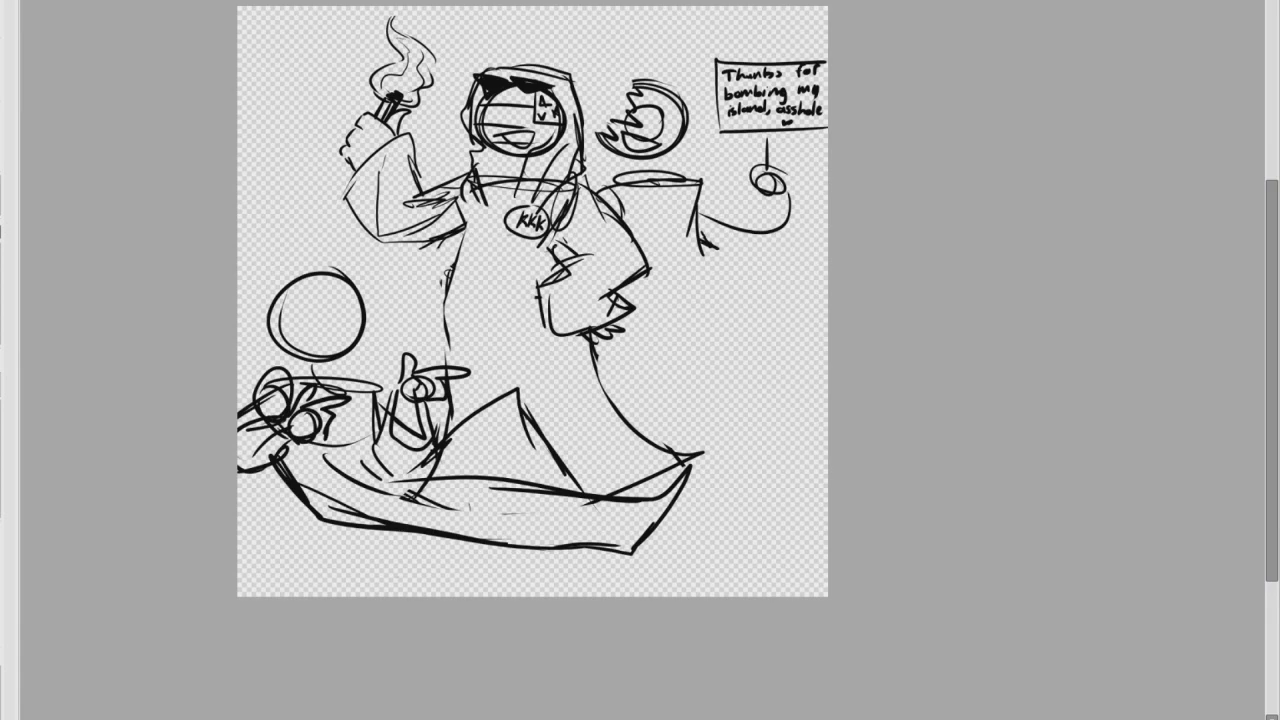
Step: Draw the third figure's curly hair and its face with oval eyes, eyebrows, a cheek mark and an open mouth
scroll(380, 580, down, 2)
scroll(520, 540, up, 2)
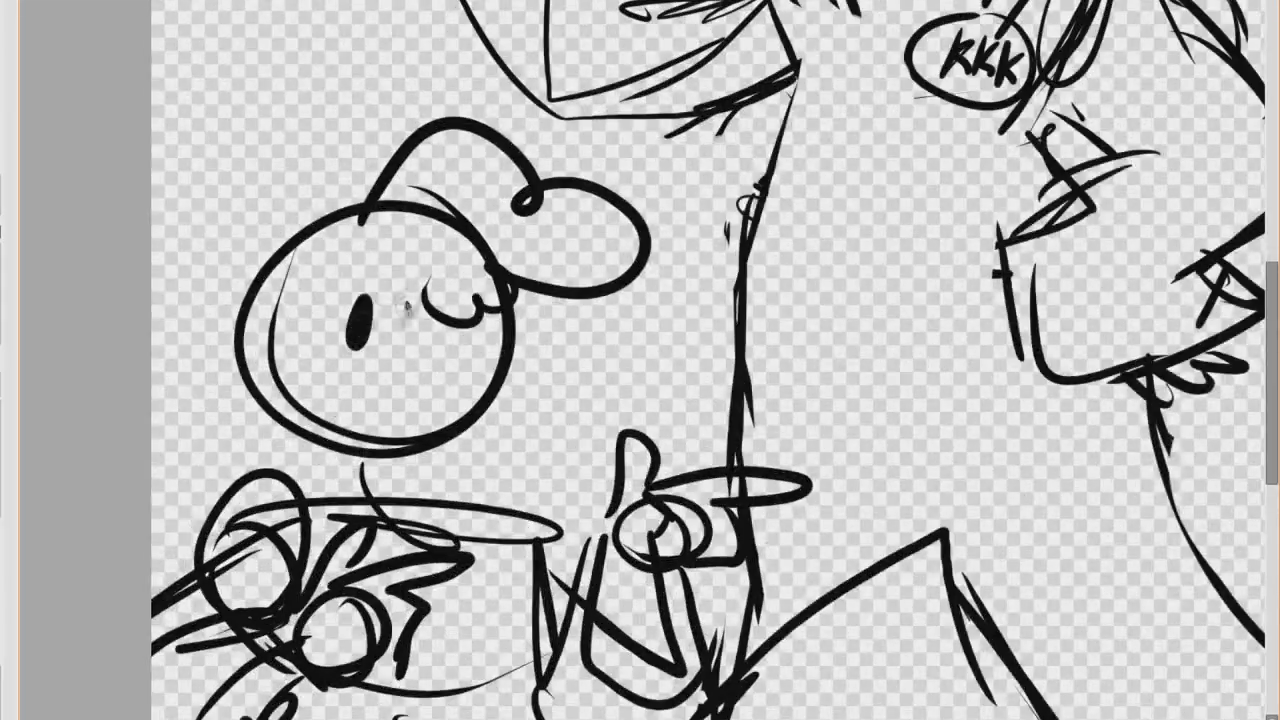
drag(406, 302, 396, 349)
scroll(374, 309, up, 3)
drag(334, 262, 407, 228)
drag(450, 239, 486, 254)
drag(442, 305, 474, 274)
scroll(470, 280, down, 1)
drag(351, 346, 440, 381)
drag(350, 350, 406, 372)
scroll(344, 297, down, 6)
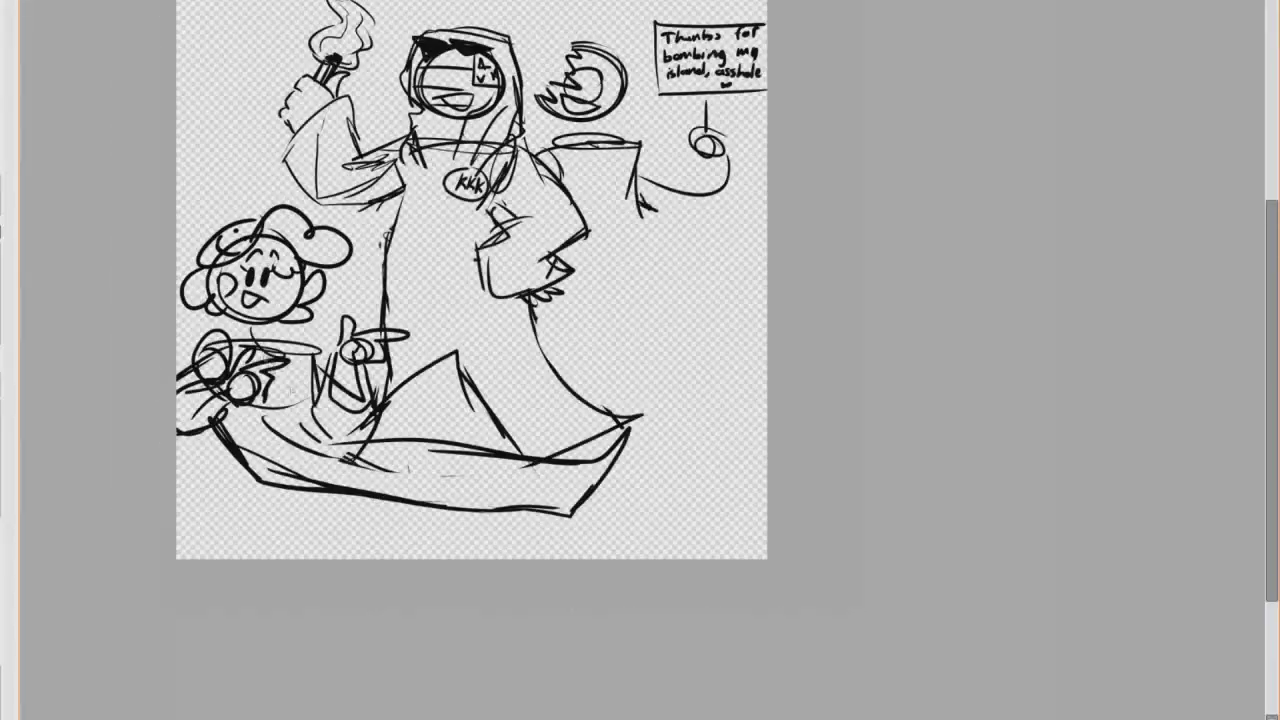
Step: Sketch the second figure's long side contour down toward the ground and add facial details to its broken head
scroll(495, 435, up, 2)
scroll(530, 400, down, 2)
drag(540, 292, 518, 498)
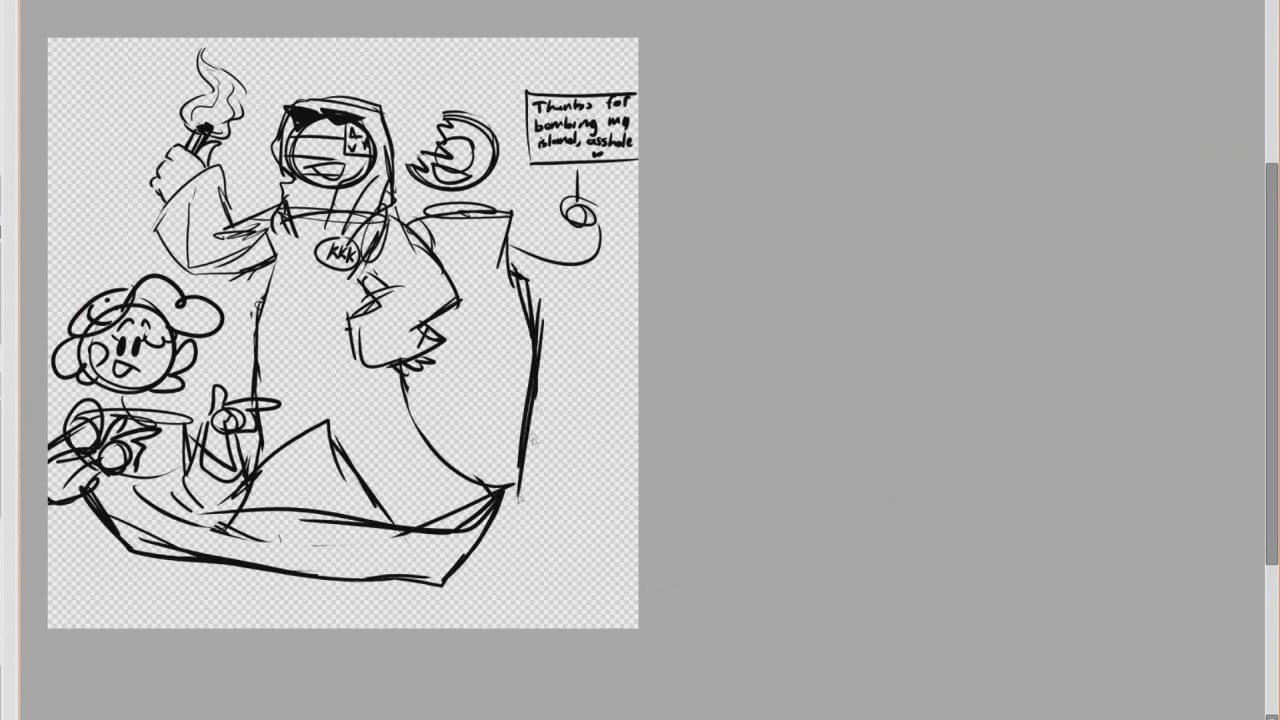
scroll(445, 130, up, 3)
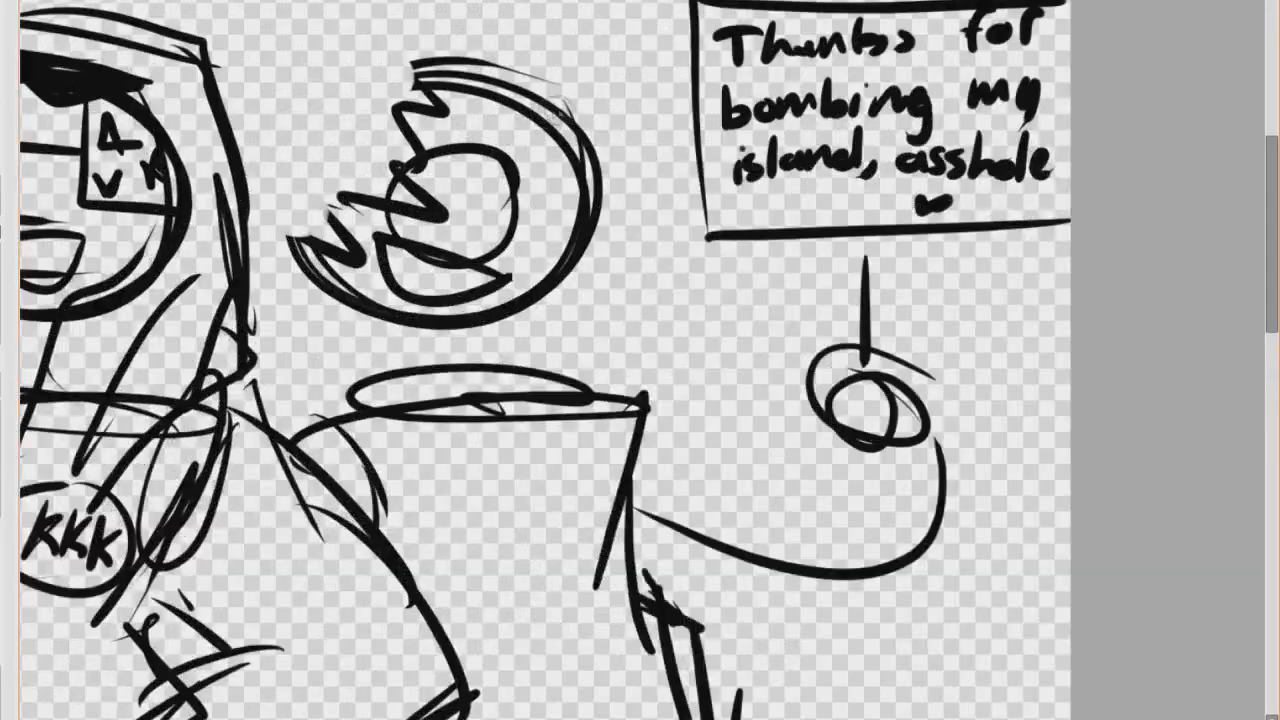
scroll(546, 208, down, 3)
scroll(463, 228, up, 2)
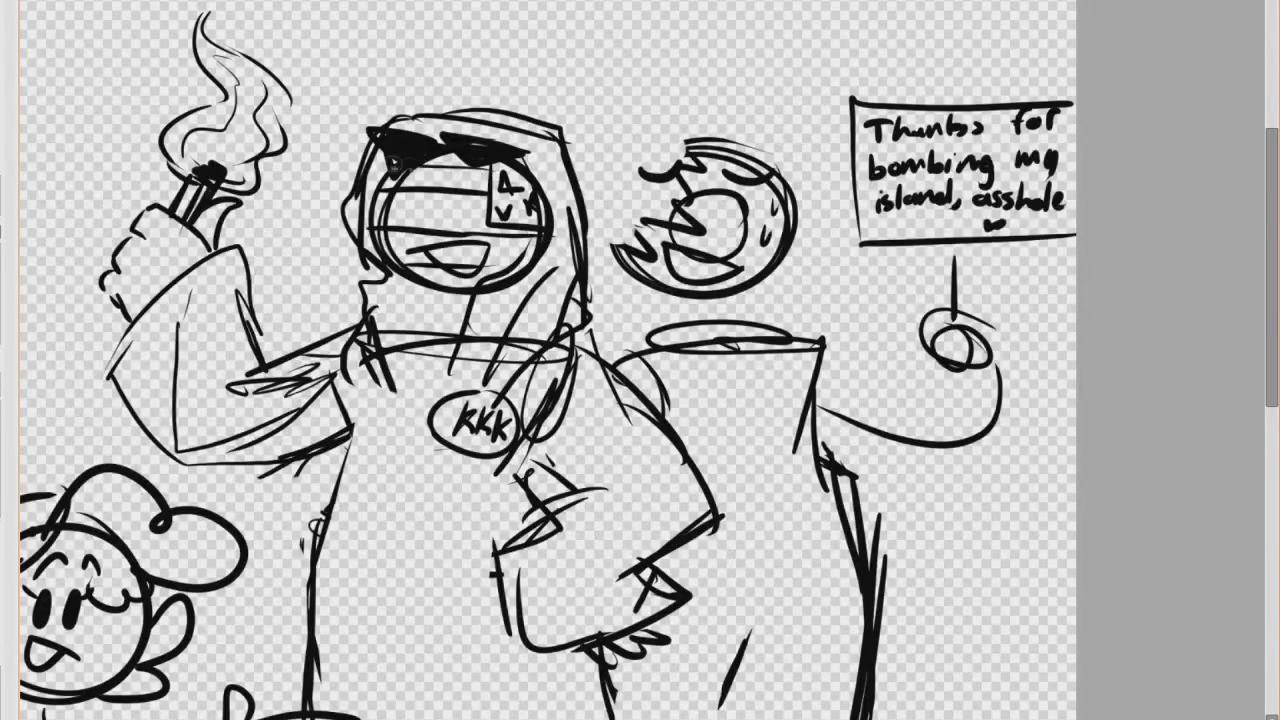
Step: Draw a dark cuff on the hooded figure's lower wrist and a chain running to the curly-haired figure
scroll(395, 167, down, 2)
scroll(370, 330, up, 2)
scroll(380, 300, down, 1)
drag(484, 295, 392, 318)
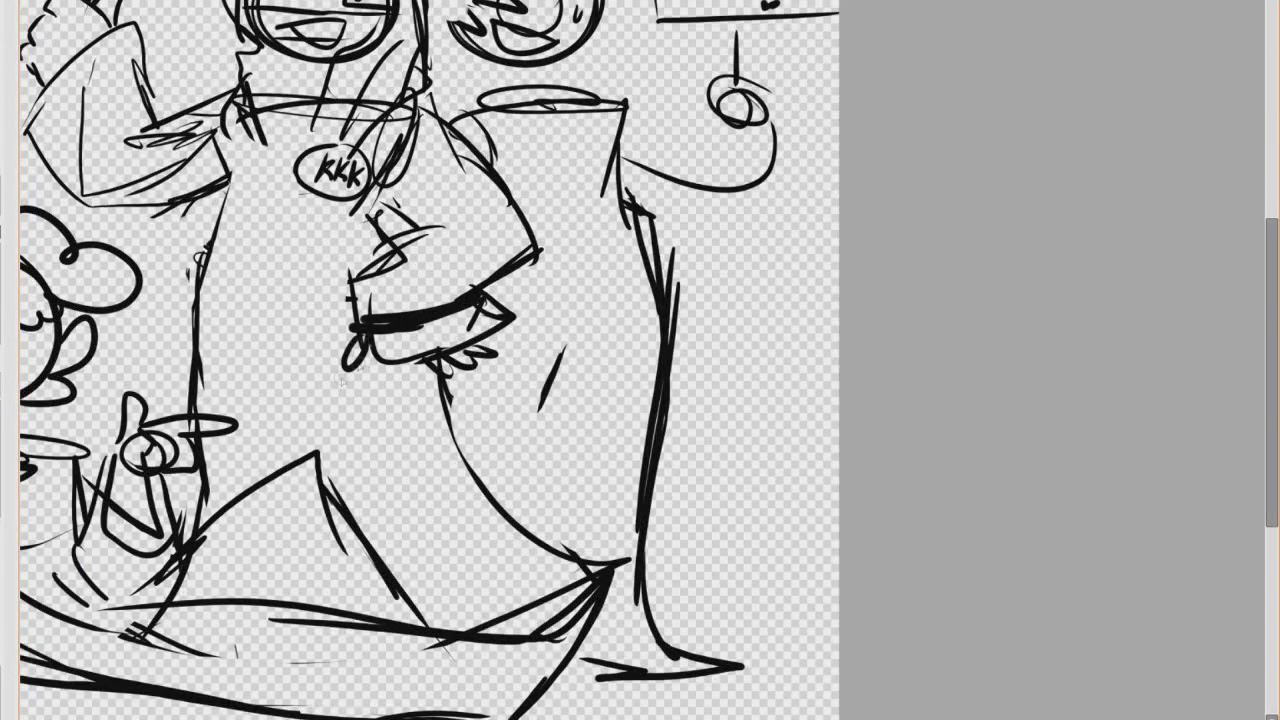
scroll(285, 413, down, 3)
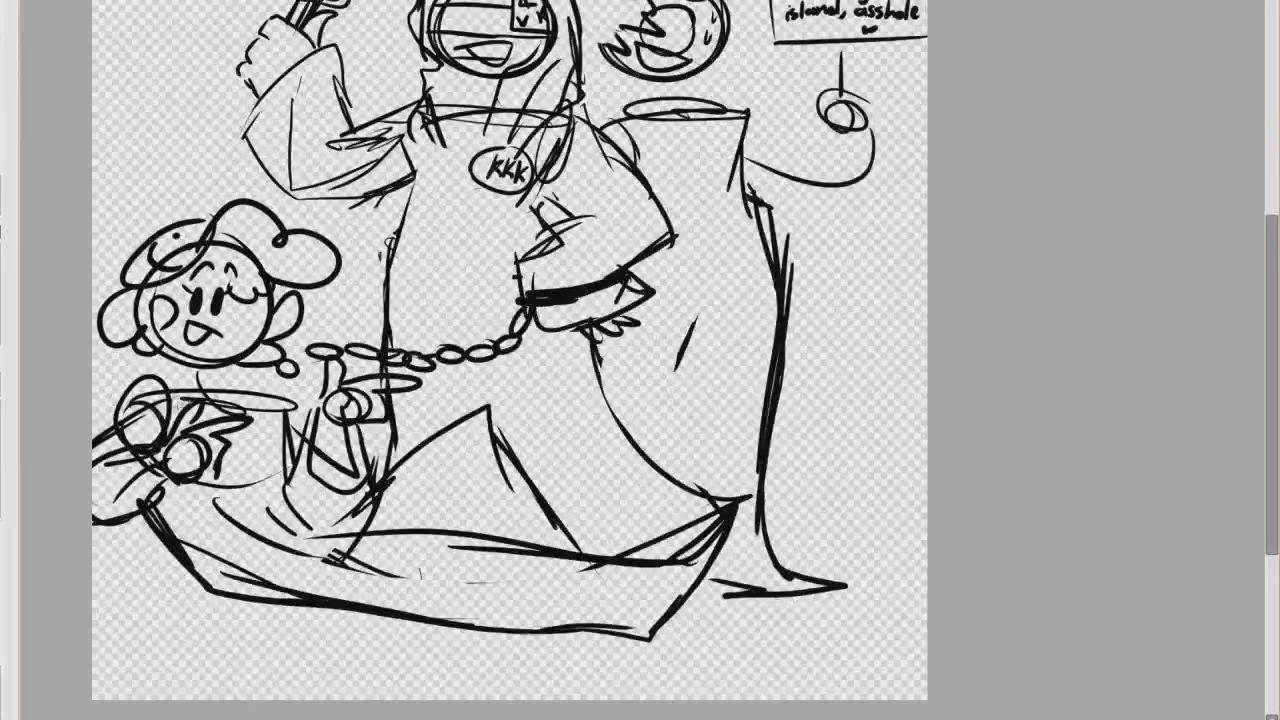
Step: Draw an oval speech bubble with a pointed tail above the curly-haired figure and start lettering "if nazi germany is"
scroll(266, 244, up, 3)
scroll(348, 306, down, 3)
scroll(165, 150, up, 3)
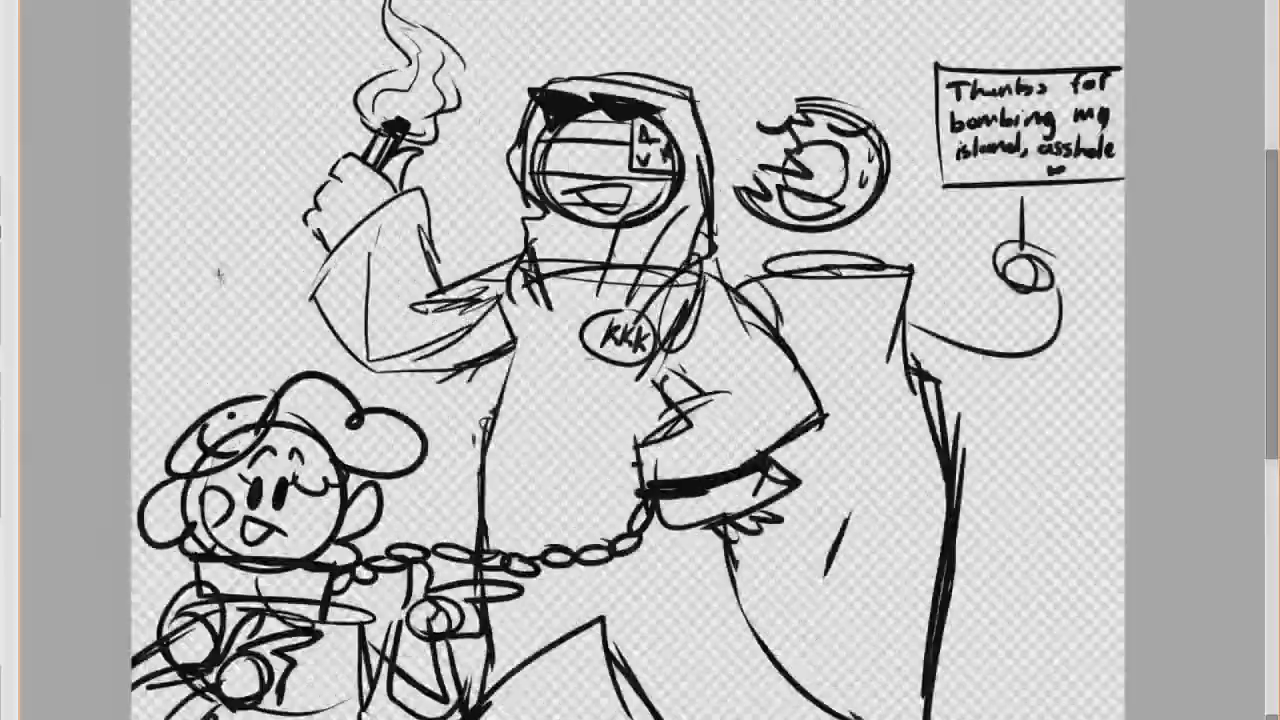
drag(194, 240, 250, 272)
drag(226, 274, 245, 288)
scroll(274, 200, up, 1)
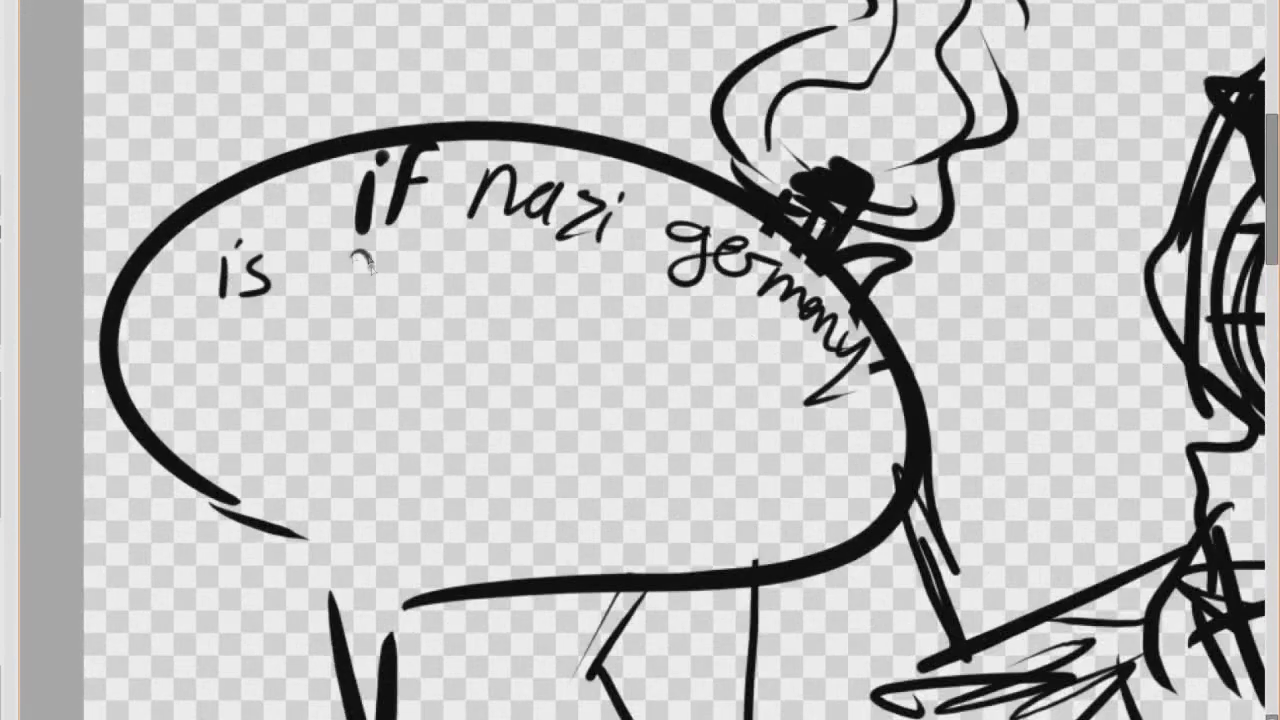
Step: Continue the speech bubble's lettering with "OKAY to you," and underline the word OKAY
drag(487, 266, 441, 314)
scroll(485, 342, down, 3)
drag(305, 286, 504, 358)
scroll(485, 320, up, 4)
drag(467, 321, 592, 324)
mouse_move(491, 242)
mouse_down()
mouse_move(480, 302)
mouse_move(483, 276)
mouse_up()
drag(563, 296, 549, 321)
Step: Letter "this should be" as the third line of the speech bubble
scroll(556, 312, down, 3)
scroll(280, 300, up, 3)
drag(327, 267, 319, 335)
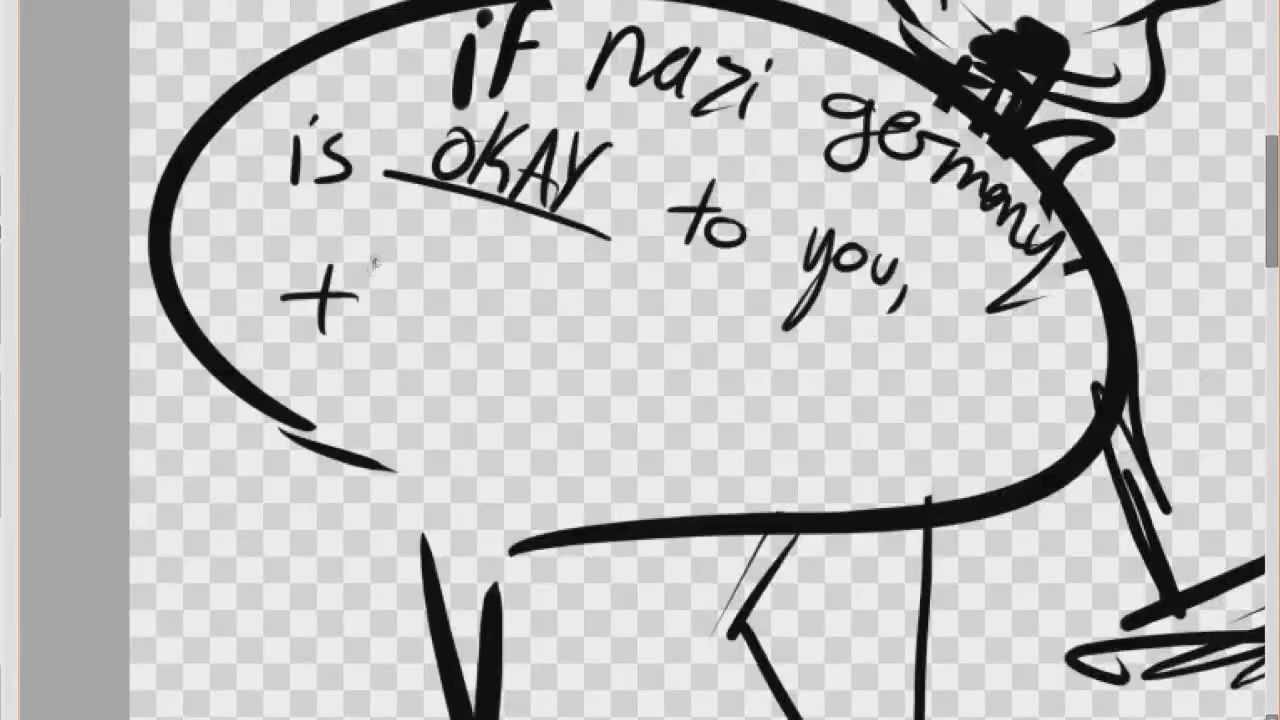
scroll(390, 305, down, 3)
scroll(485, 288, up, 3)
drag(532, 322, 542, 337)
drag(716, 318, 740, 384)
drag(766, 372, 812, 390)
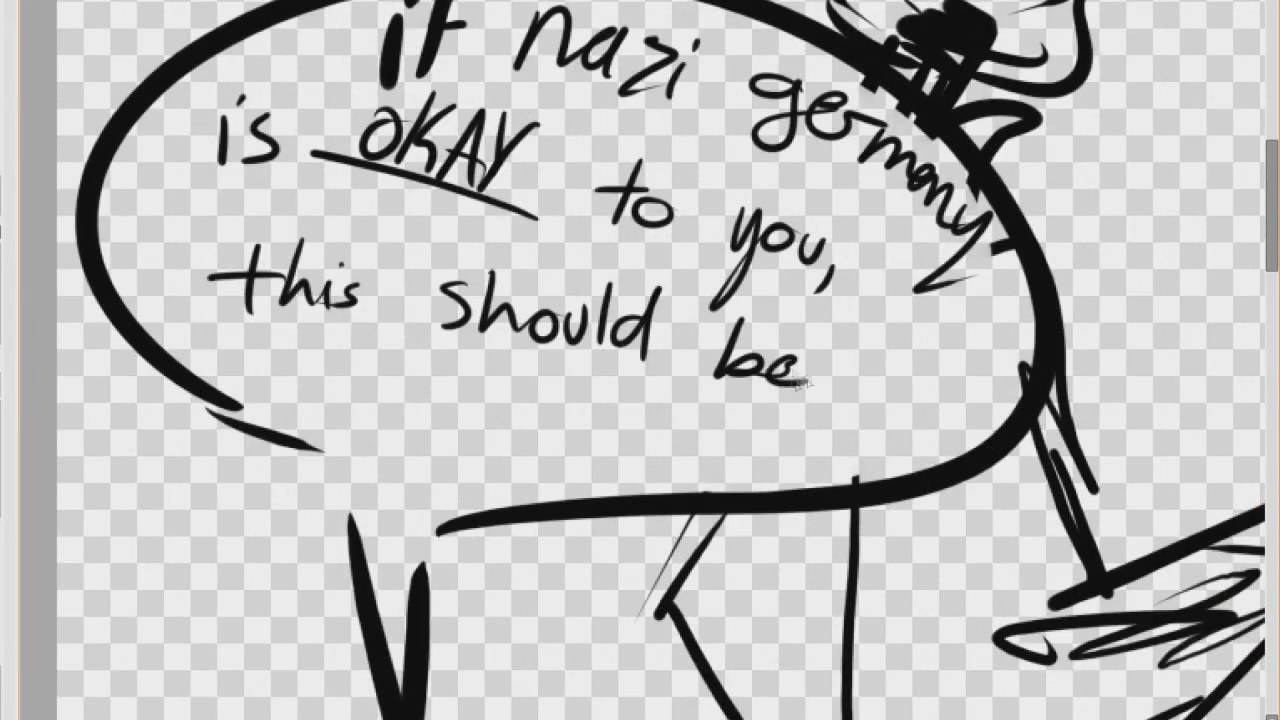
Step: Finish the speech bubble's text with "too!" on the last line
scroll(800, 380, down, 1)
drag(372, 306, 376, 360)
drag(352, 328, 412, 334)
scroll(300, 230, down, 5)
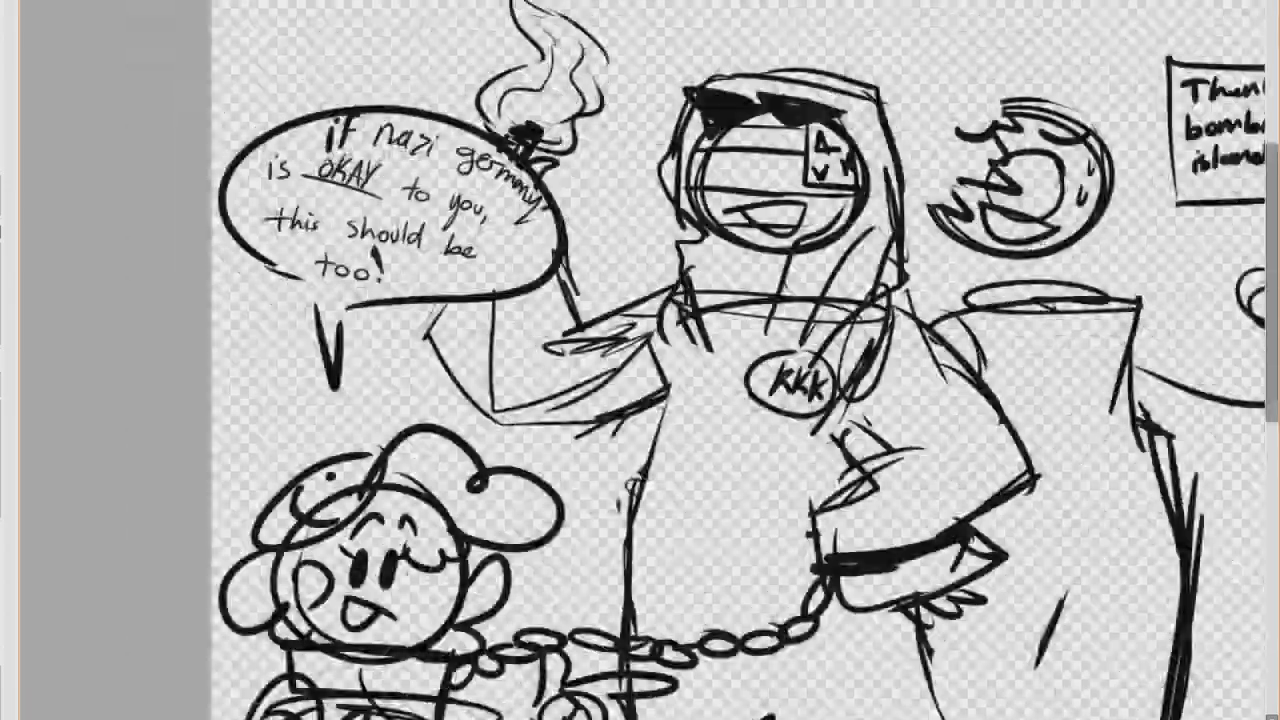
scroll(548, 130, up, 3)
drag(538, 182, 562, 212)
drag(478, 226, 502, 268)
Step: Fade the whole rough sketch to pale grey as a guide for inking
scroll(640, 360, down, 4)
scroll(640, 360, up, 2)
scroll(452, 298, down, 2)
scroll(452, 298, up, 4)
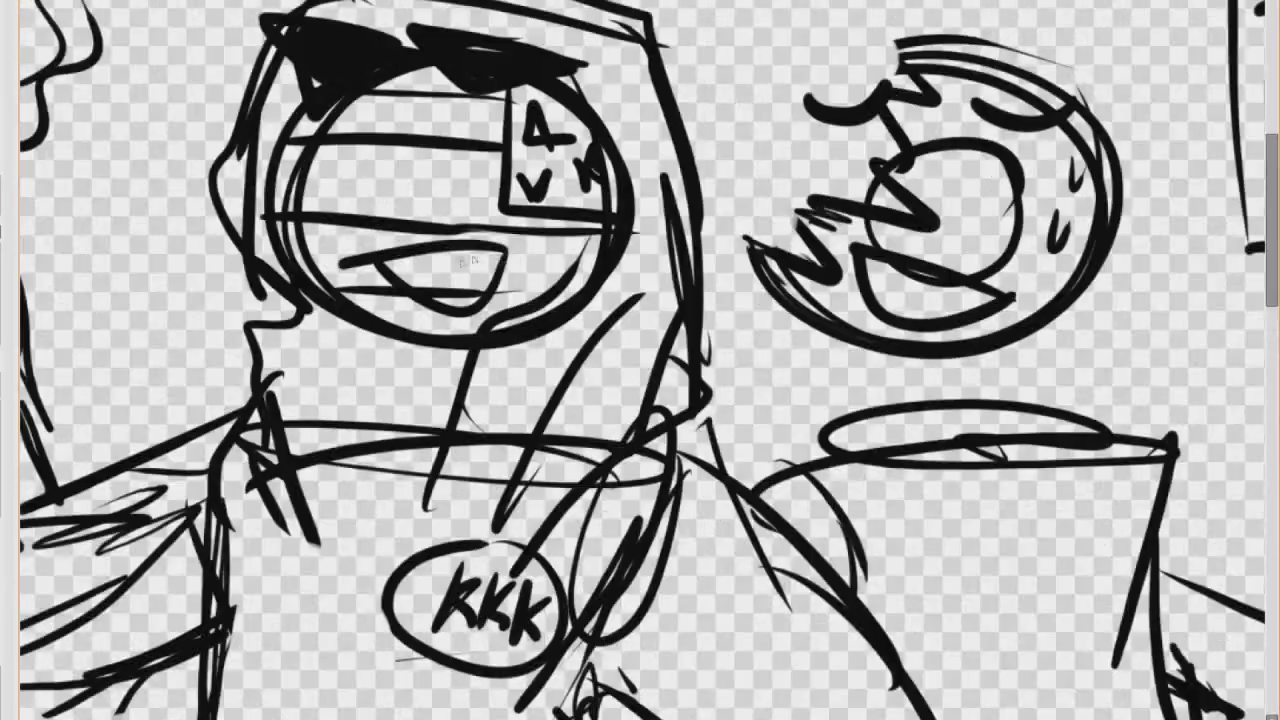
scroll(348, 110, down, 2)
scroll(348, 110, down, 3)
scroll(428, 339, up, 3)
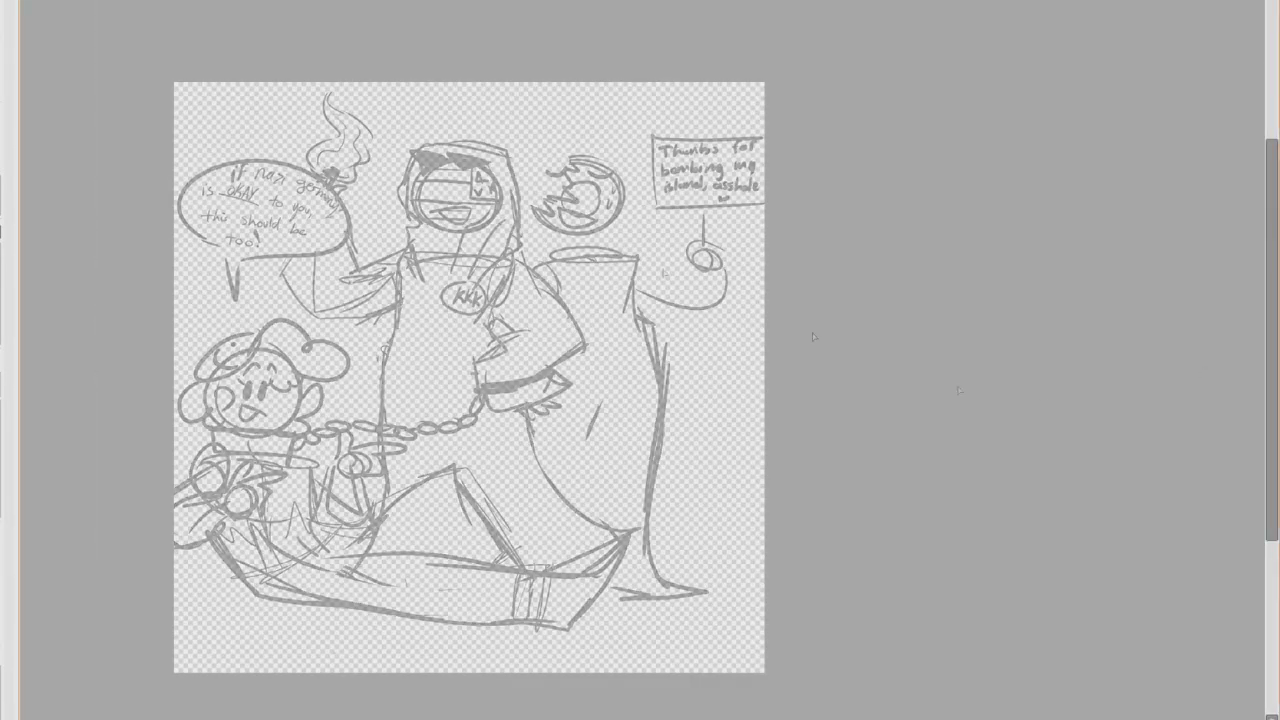
scroll(444, 289, up, 4)
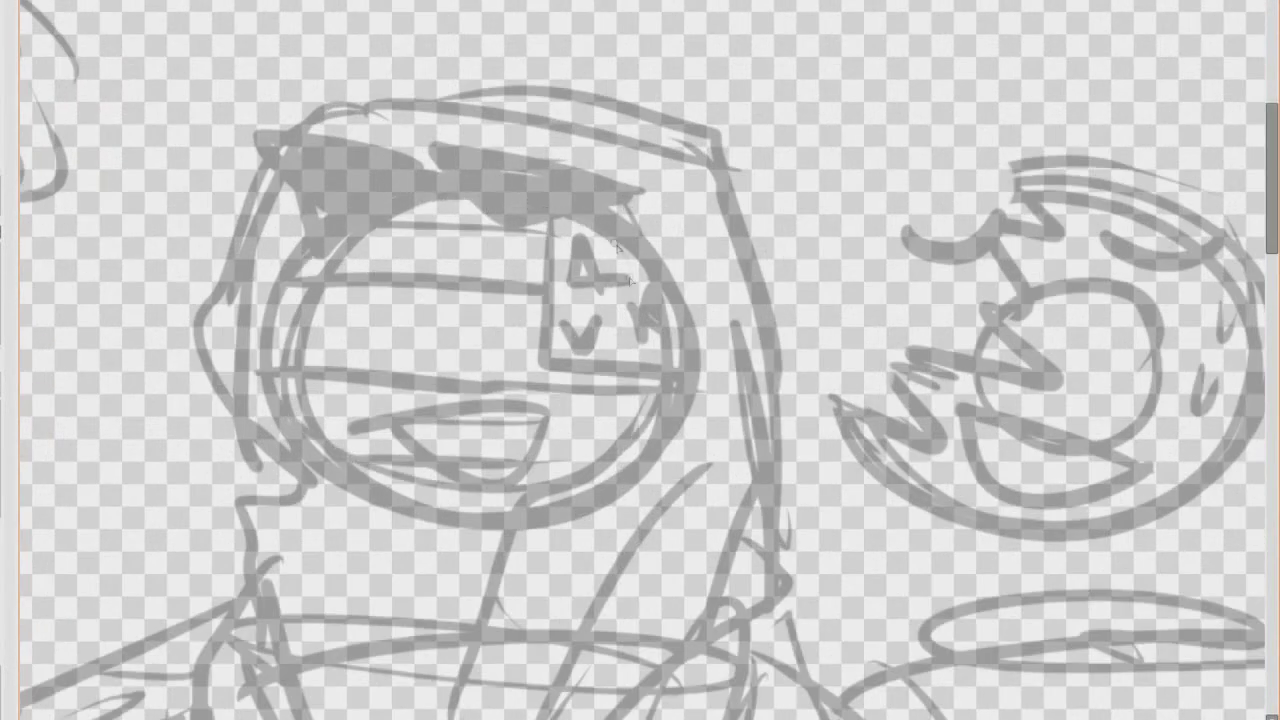
Step: Ink the hooded figure's round face and the broken head's circular outline, jagged edge, smile and one half-closed eye
mouse_move(545, 186)
mouse_down()
mouse_move(640, 240)
mouse_move(490, 165)
mouse_move(558, 540)
mouse_move(535, 196)
mouse_up()
key(ctrl+z)
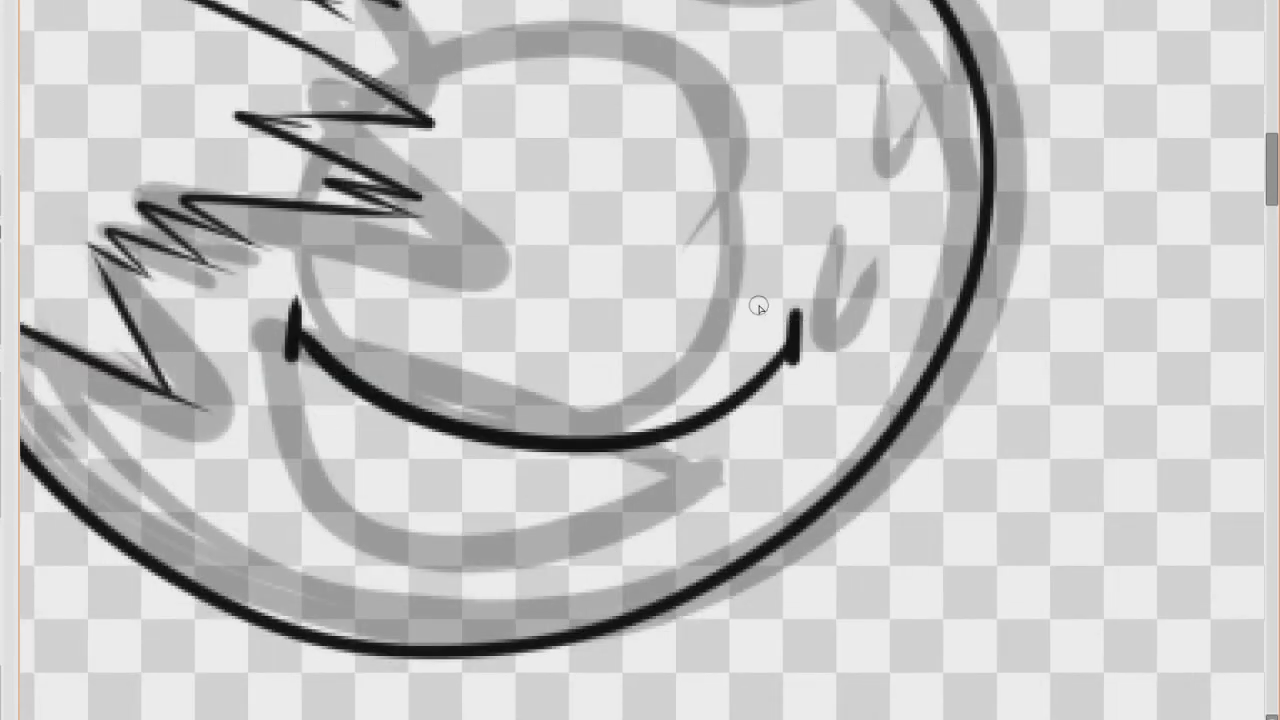
scroll(757, 306, down, 3)
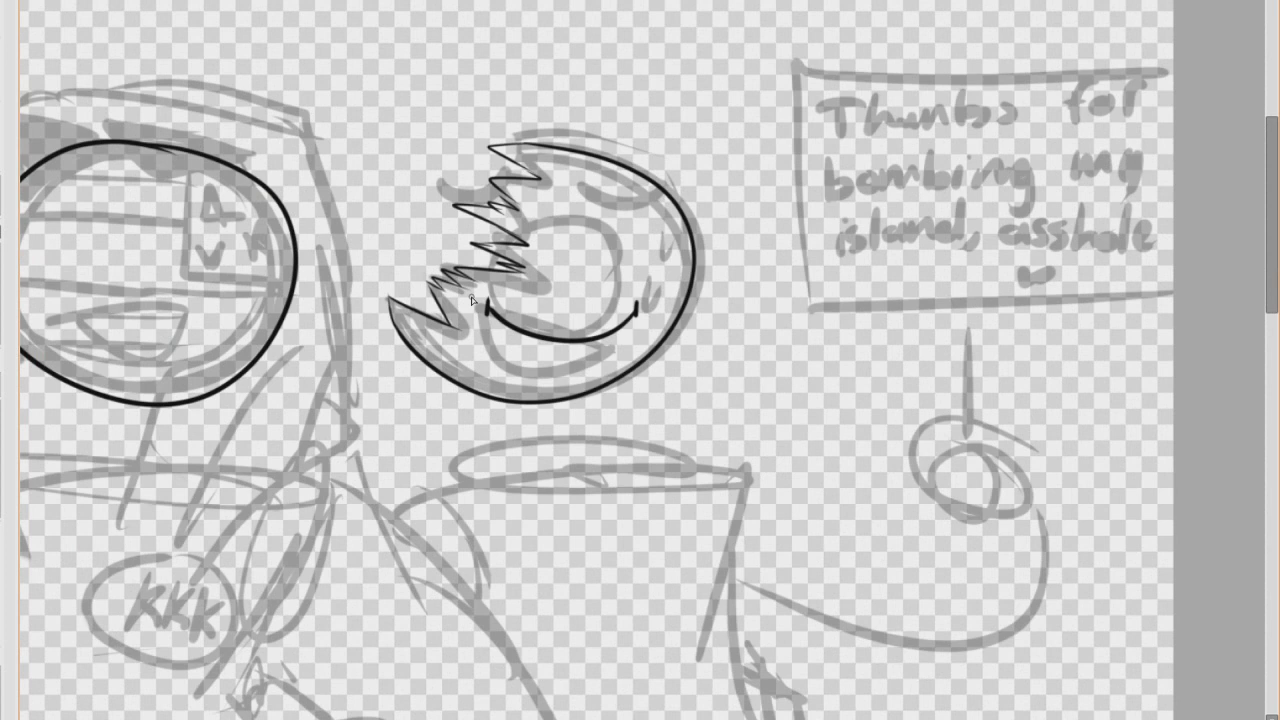
scroll(657, 189, up, 3)
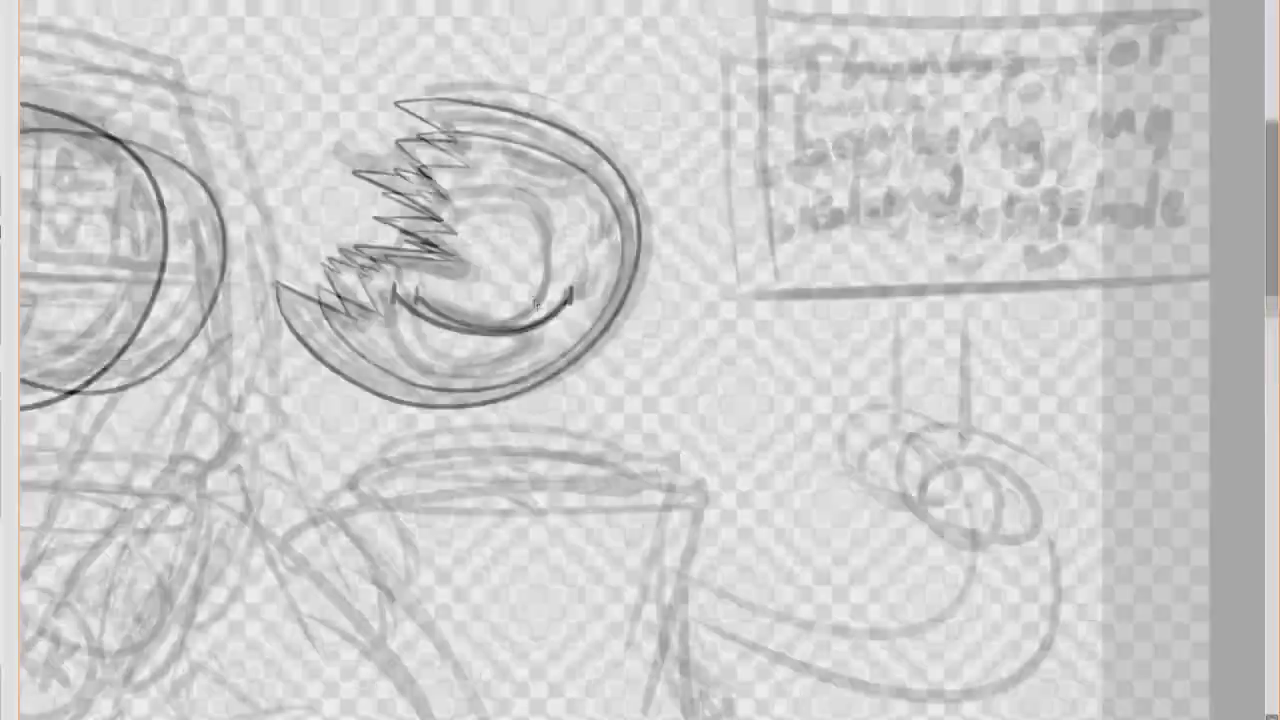
drag(684, 171, 472, 128)
mouse_move(470, 130)
mouse_down()
mouse_move(600, 224)
mouse_move(686, 172)
mouse_up()
scroll(583, 174, down, 4)
scroll(501, 178, up, 3)
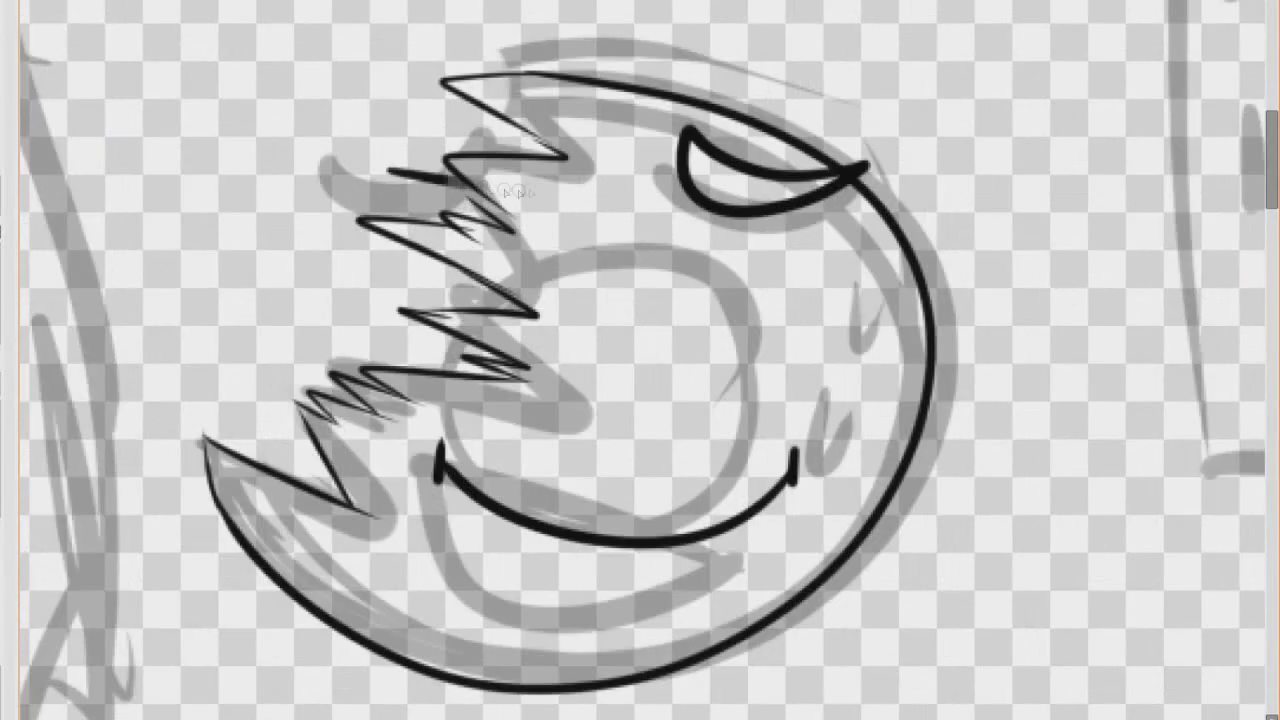
Step: Ink the broken head's second half-closed eye at the jagged edge and a pointed shard with a zigzag above the head
drag(384, 171, 566, 128)
drag(566, 128, 384, 171)
scroll(500, 180, down, 3)
scroll(592, 104, up, 2)
mouse_move(571, 177)
mouse_down()
mouse_move(680, 86)
mouse_move(686, 281)
mouse_up()
scroll(628, 158, up, 1)
mouse_move(572, 236)
mouse_down()
mouse_move(688, 118)
mouse_move(576, 237)
mouse_up()
drag(710, 328, 586, 280)
drag(548, 185, 606, 290)
scroll(609, 141, down, 4)
scroll(555, 170, down, 4)
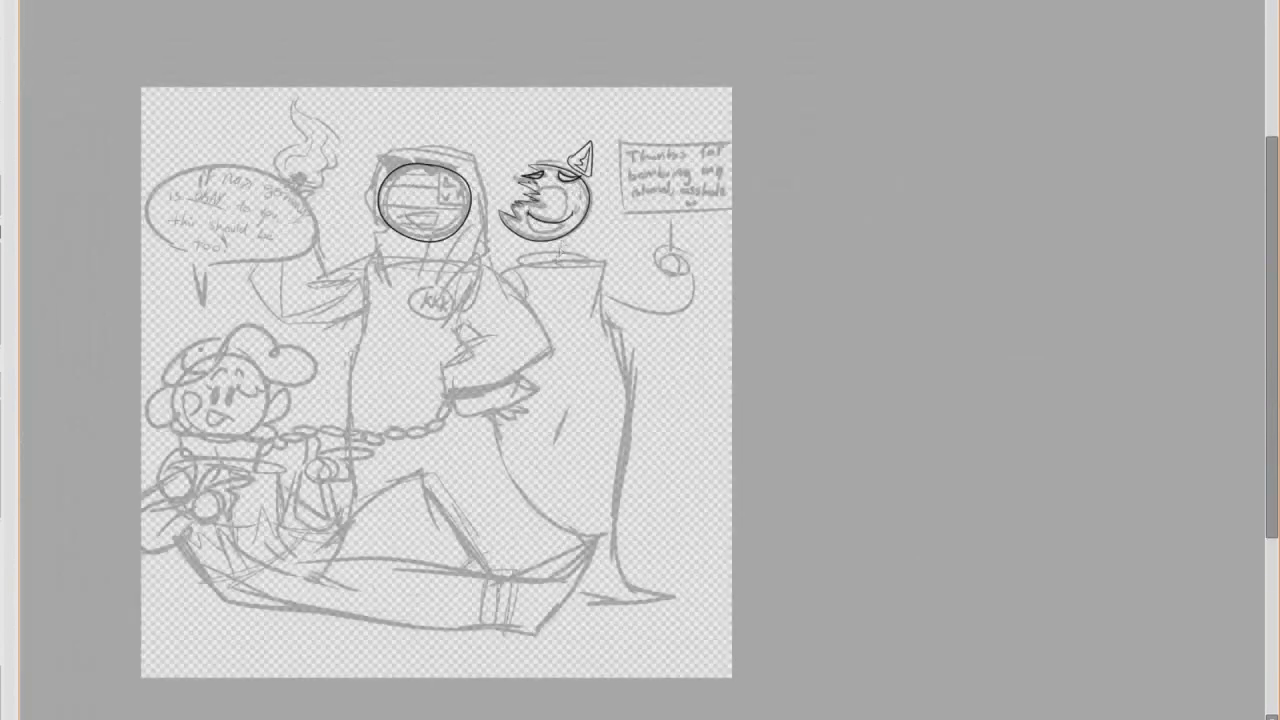
Step: Ink the hood's inner edge as a long curve sweeping over the round face and down toward the chest
scroll(440, 190, up, 5)
mouse_move(487, 415)
mouse_down()
mouse_move(485, 118)
mouse_move(424, 86)
mouse_up()
scroll(424, 87, down, 3)
scroll(482, 80, up, 7)
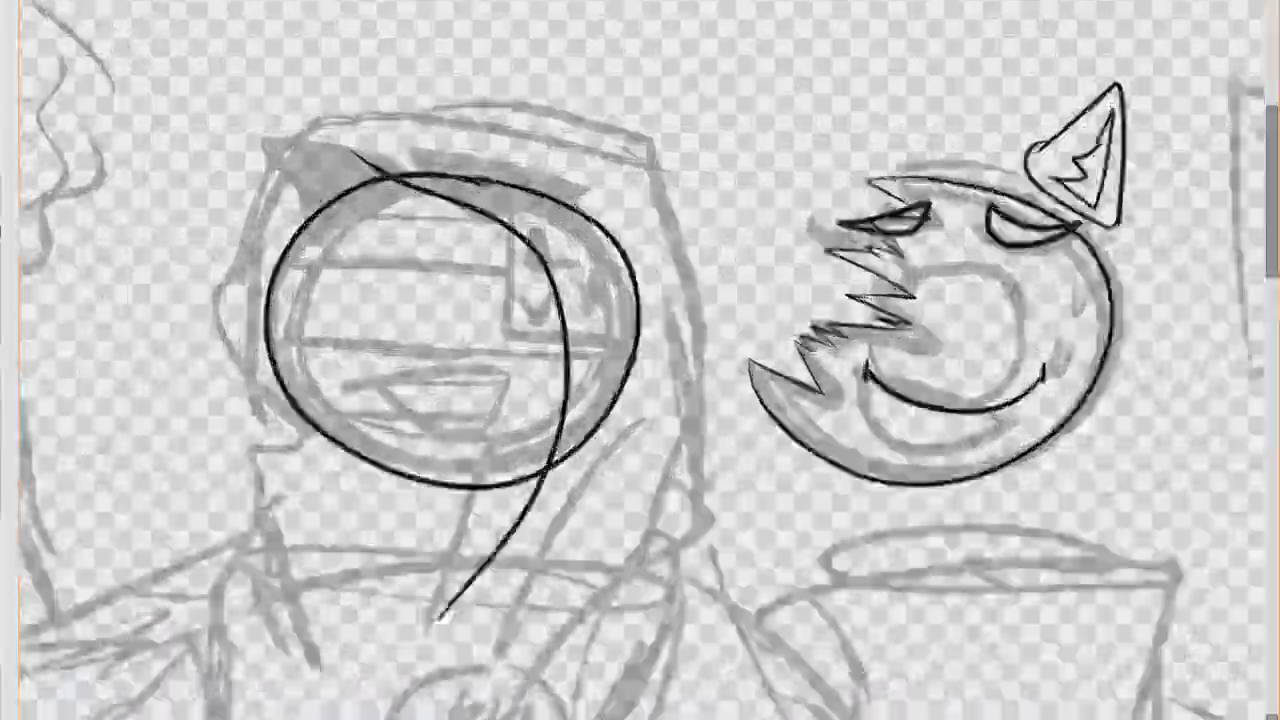
Step: Outline the hooded figure's sunglasses with two half-round lenses and a bridge across the top of the face
mouse_move(655, 207)
mouse_down()
mouse_move(438, 254)
mouse_move(655, 207)
mouse_up()
scroll(650, 208, down, 3)
scroll(500, 215, up, 2)
scroll(465, 204, up, 3)
mouse_move(325, 187)
mouse_down()
mouse_move(493, 184)
mouse_move(394, 255)
mouse_move(440, 187)
mouse_up()
scroll(470, 240, down, 2)
scroll(296, 196, up, 1)
scroll(428, 228, up, 1)
Step: Fill both sunglasses lenses with solid black
click(300, 228)
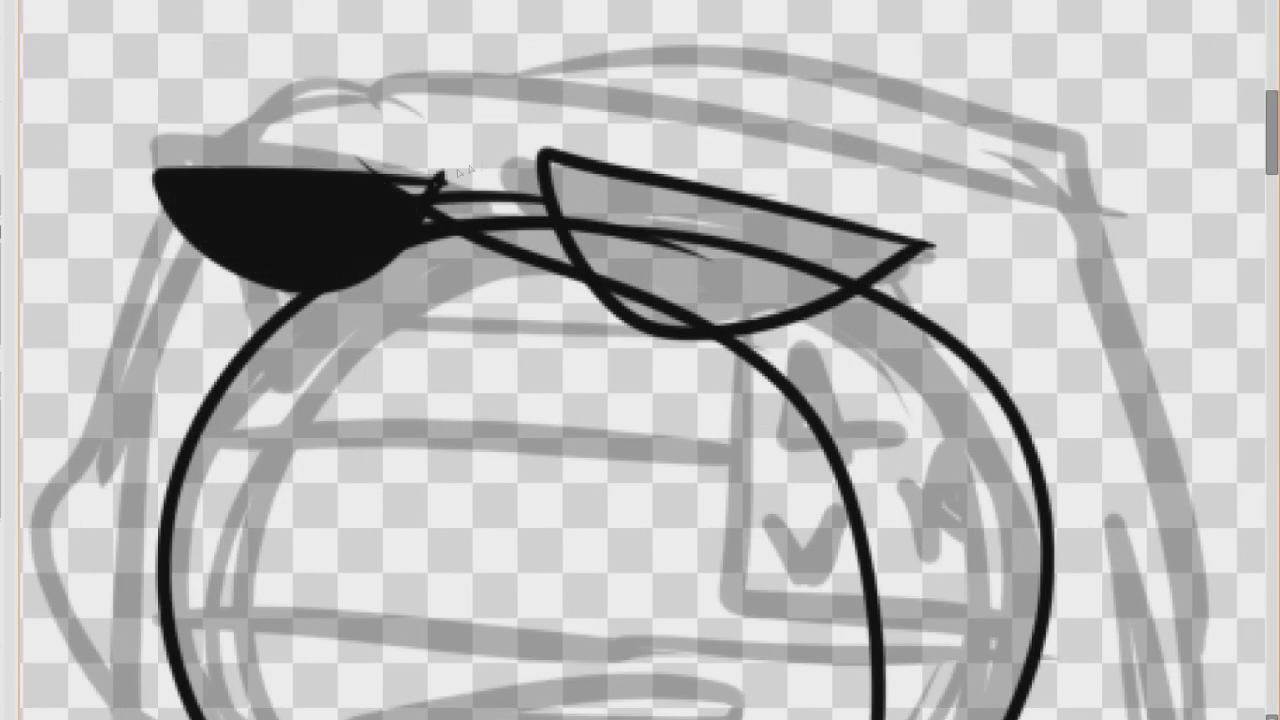
scroll(480, 212, up, 3)
click(560, 235)
scroll(560, 235, down, 2)
scroll(792, 300, up, 2)
click(820, 207)
click(885, 305)
Step: Ink the hood's outer contour on the side facing the broken head, its lower folds and the shoulder line
scroll(370, 172, down, 9)
scroll(440, 140, up, 2)
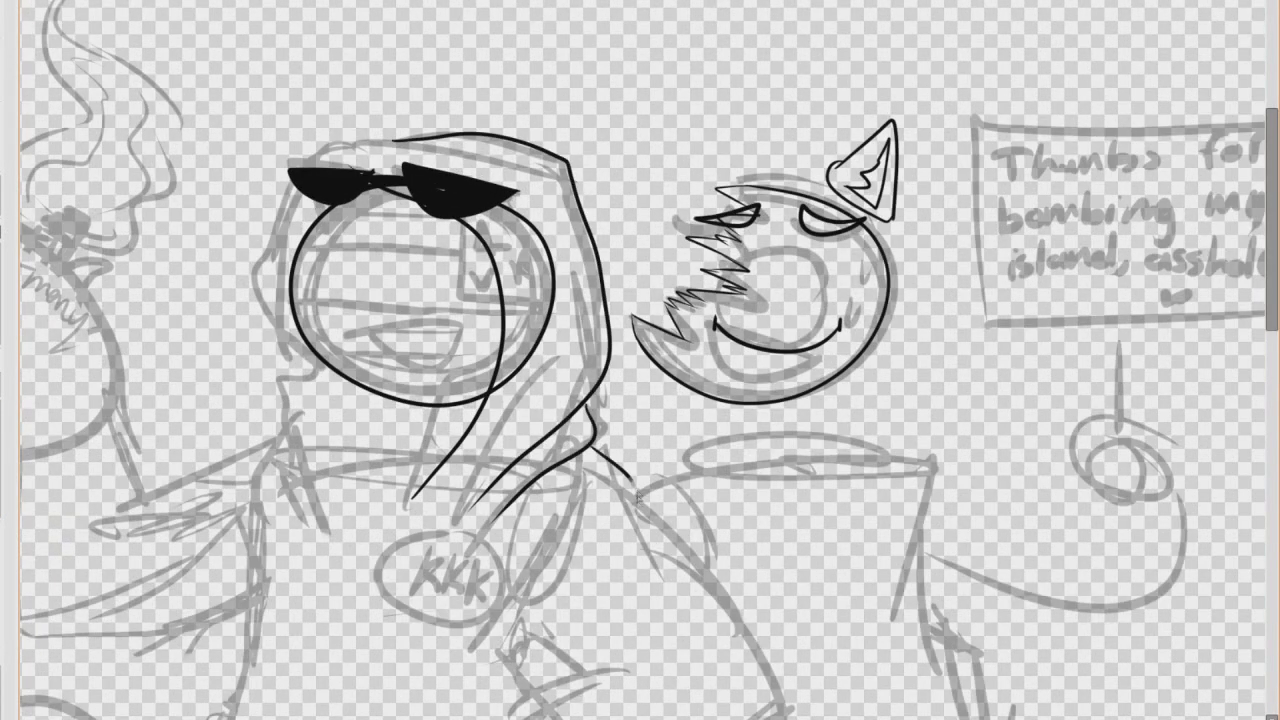
drag(634, 484, 662, 580)
scroll(640, 360, up, 2)
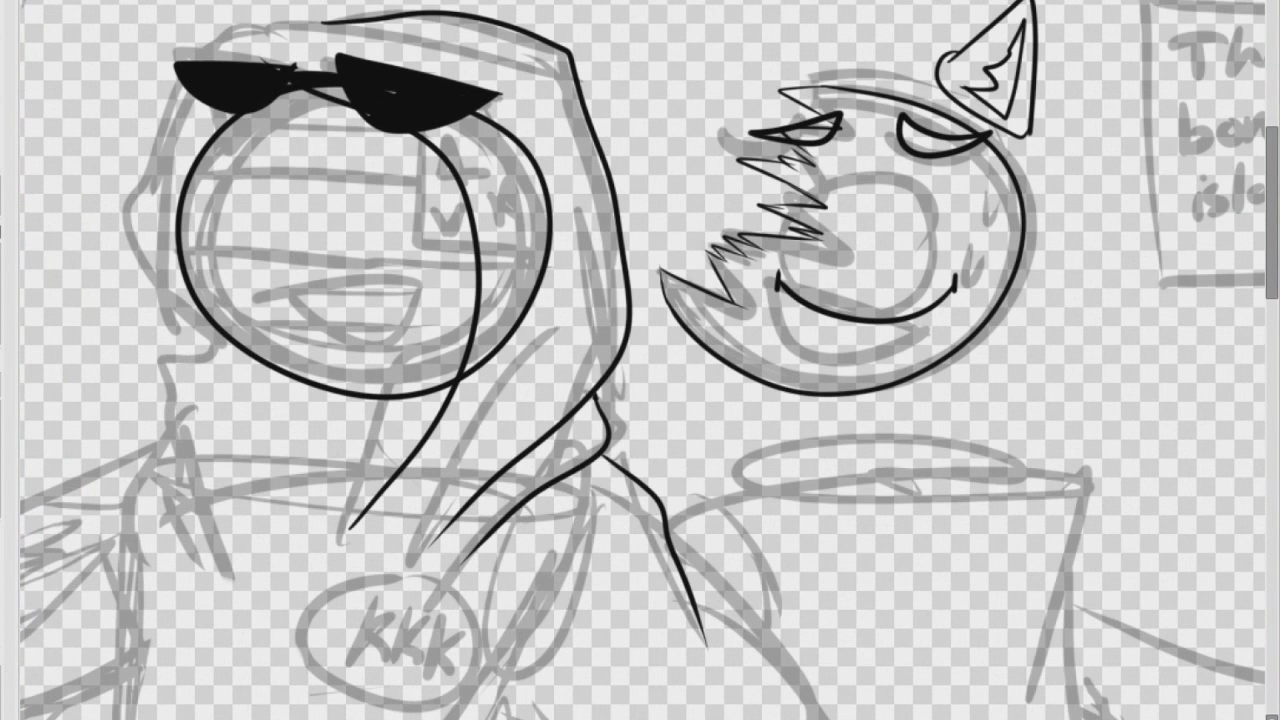
scroll(421, 287, down, 4)
Step: Ink the flag's corner box and thin horizontal stripes across the hooded figure's face
scroll(410, 267, up, 5)
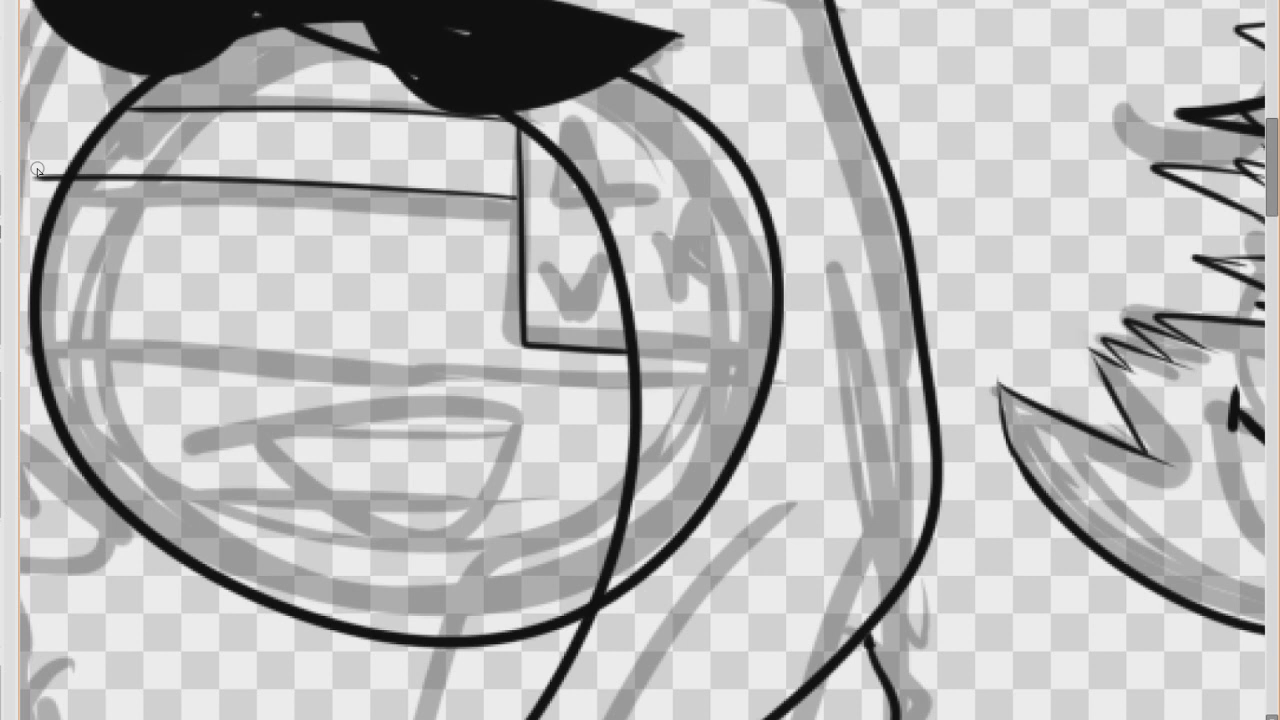
scroll(473, 283, up, 1)
drag(562, 249, 20, 237)
scroll(250, 260, down, 4)
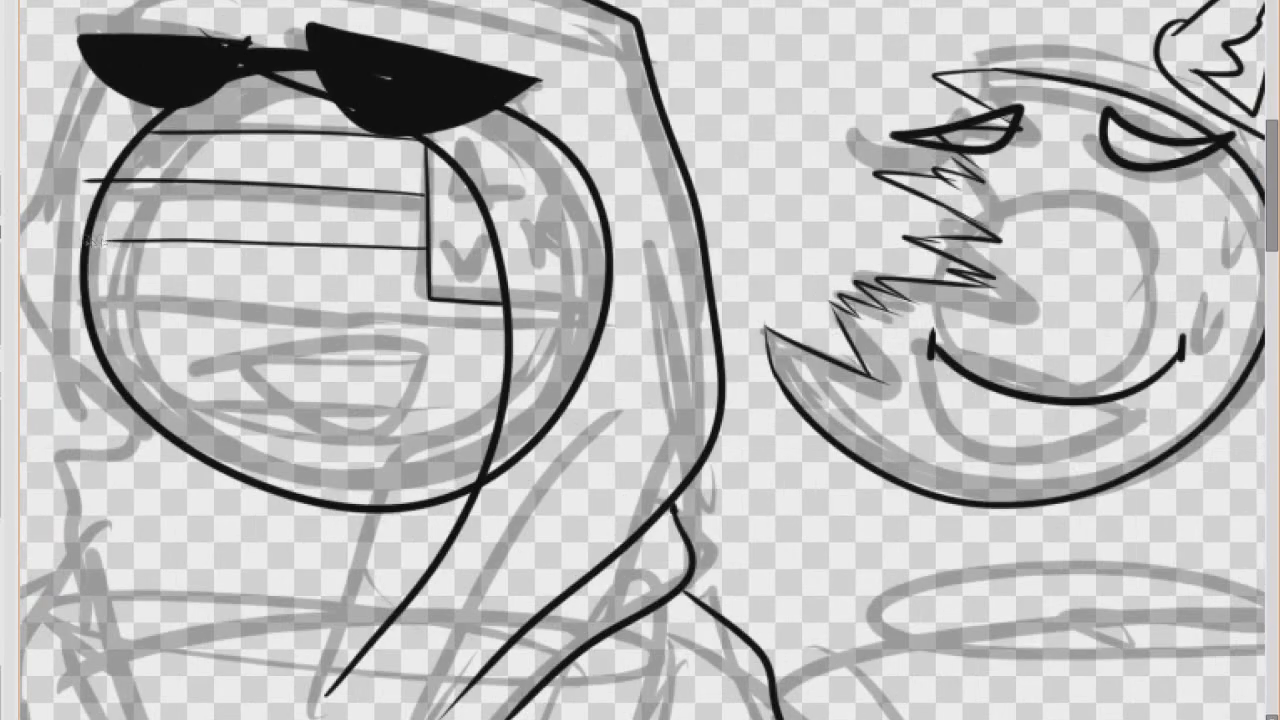
scroll(130, 300, up, 3)
drag(650, 345, 155, 288)
drag(648, 412, 188, 370)
drag(643, 468, 252, 441)
Step: Ink a wide smile on the striped face and the hood's remaining side with its drape folds
scroll(374, 262, down, 5)
scroll(375, 290, up, 5)
mouse_move(552, 211)
mouse_down()
mouse_move(289, 214)
mouse_move(226, 200)
mouse_up()
key(ctrl+z)
drag(545, 255, 285, 215)
scroll(424, 256, down, 4)
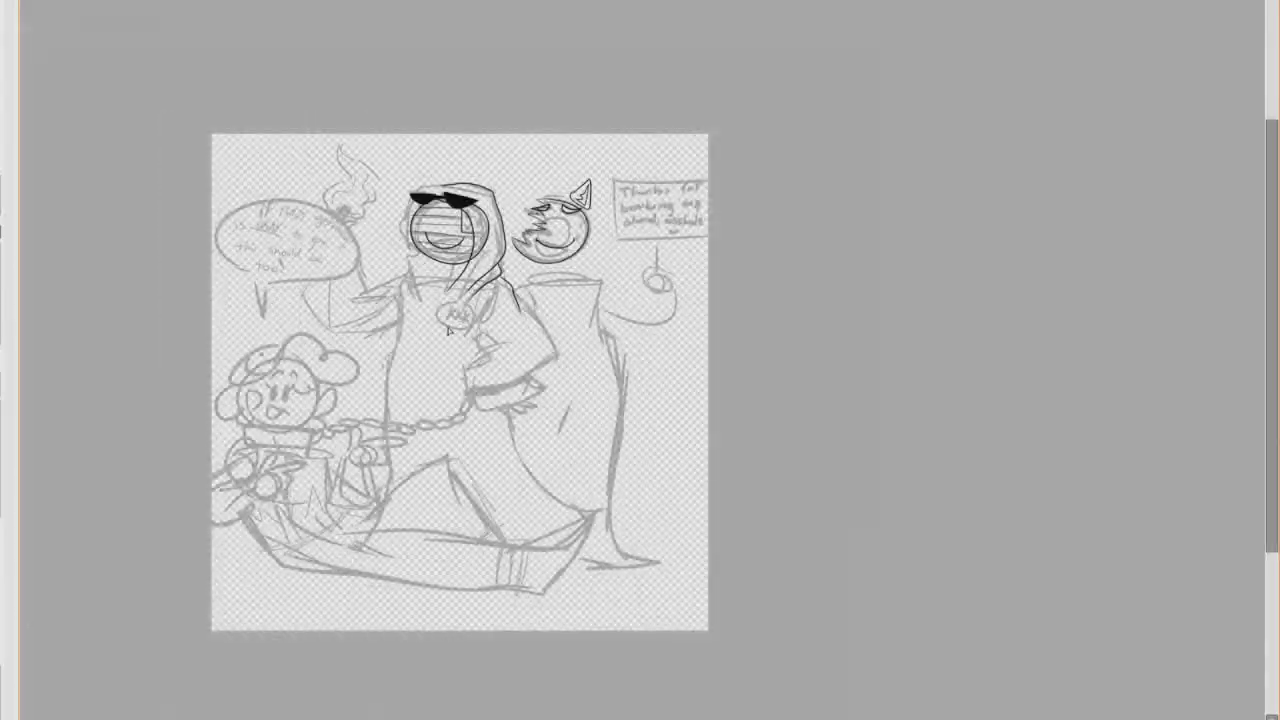
scroll(424, 256, up, 2)
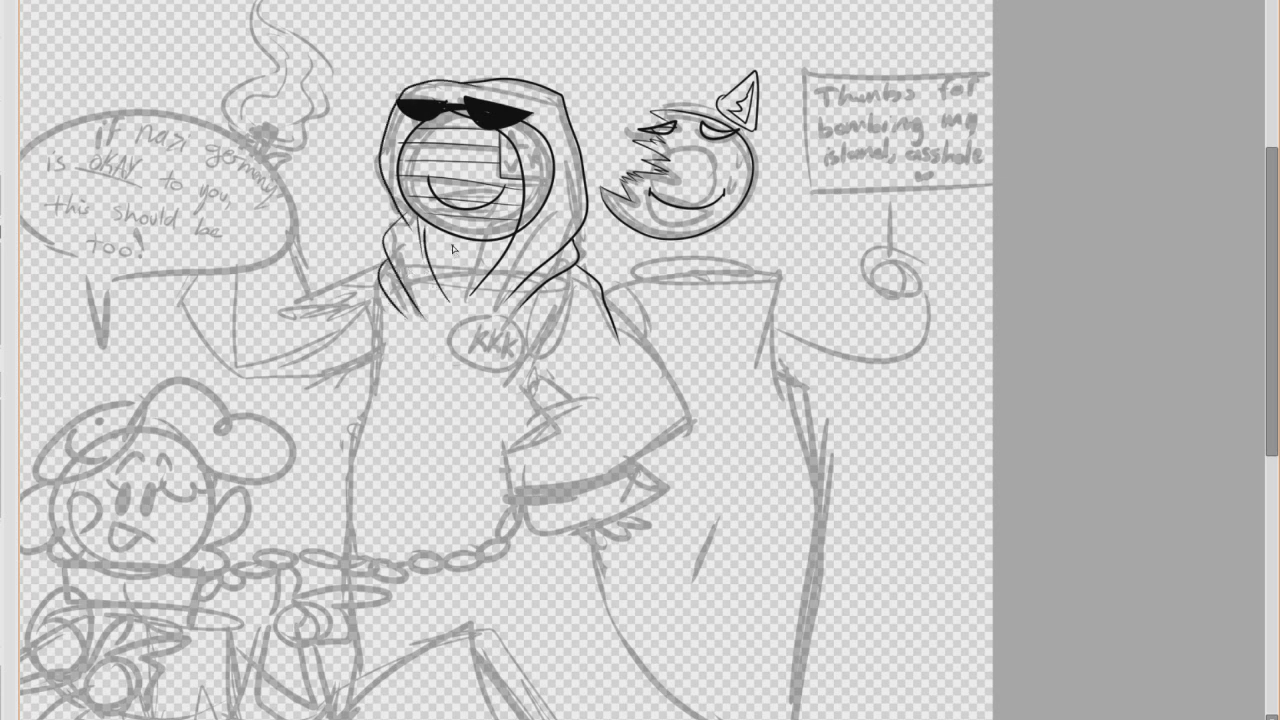
scroll(600, 300, down, 2)
Step: Ink the hooded figure's bent sleeve from the shoulder around the elbow, with the inner crease and forearm edge
scroll(647, 365, up, 4)
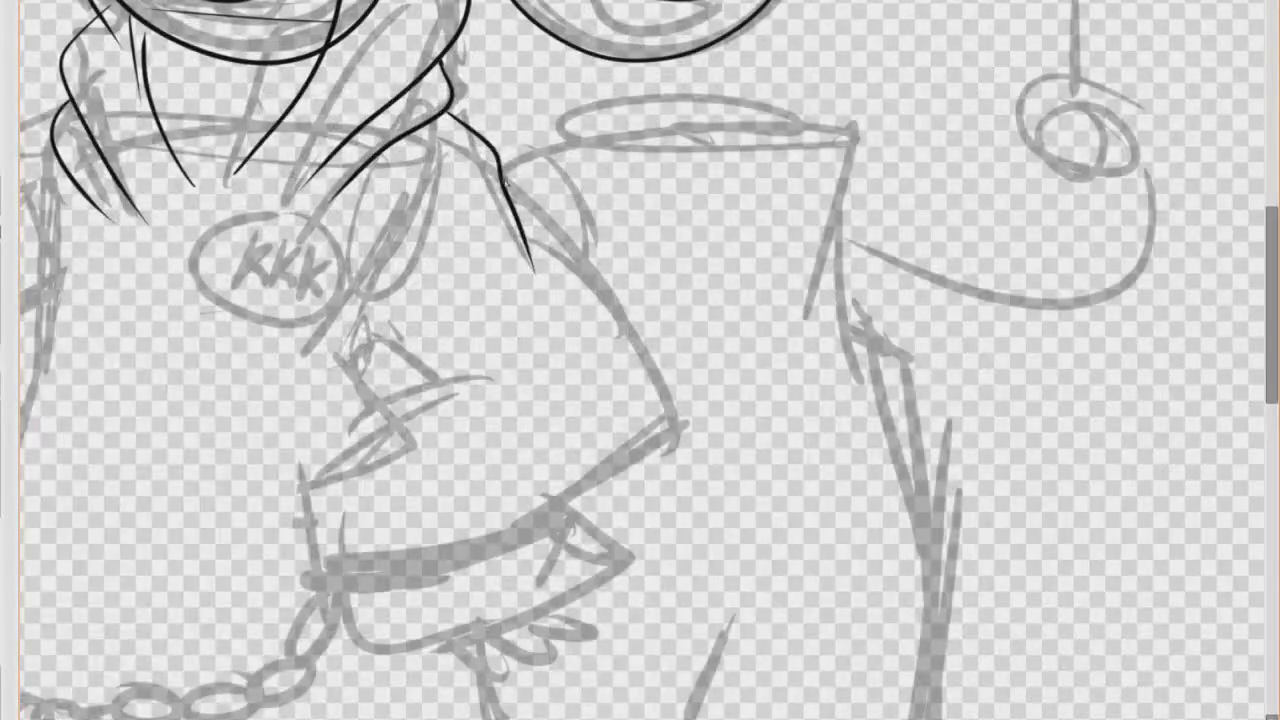
mouse_move(503, 178)
mouse_down()
mouse_move(572, 532)
mouse_move(557, 538)
mouse_up()
scroll(590, 470, down, 2)
scroll(560, 530, up, 2)
drag(398, 267, 459, 308)
scroll(450, 290, down, 1)
drag(496, 269, 377, 422)
scroll(390, 400, down, 1)
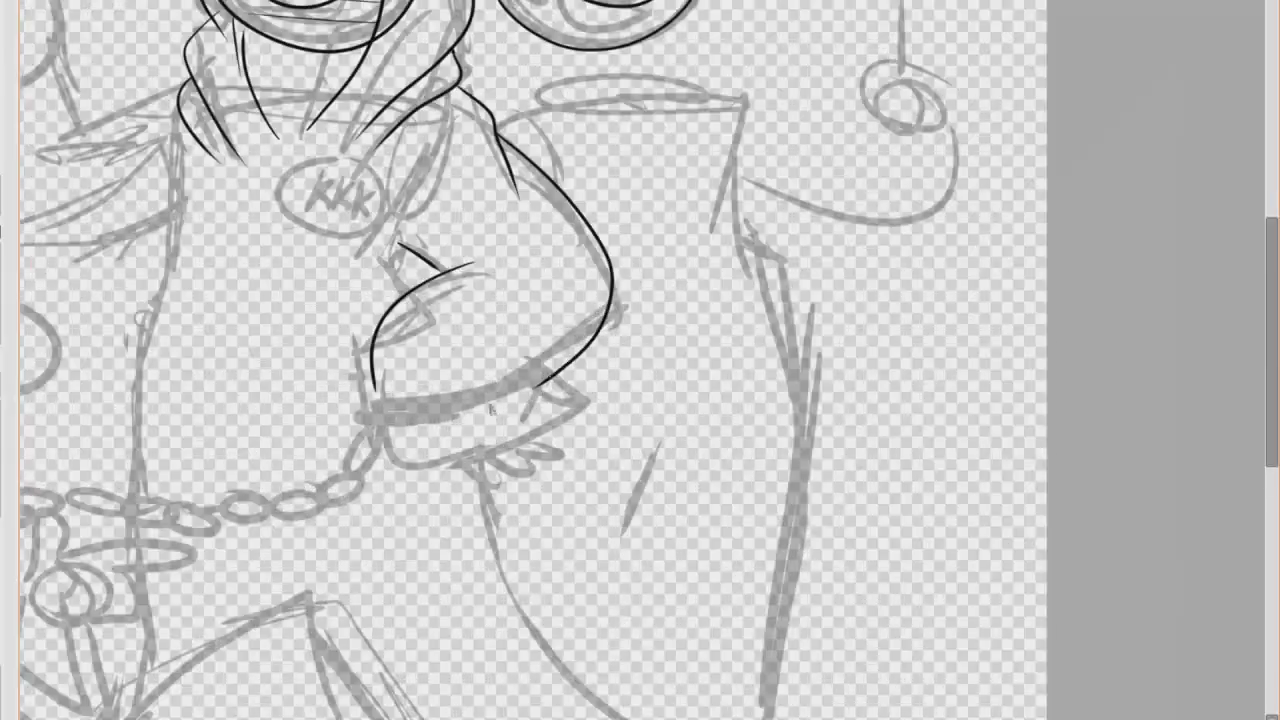
Step: Ink the lower sleeve cuff, the fingers beneath it and a chain of interlocking links running from the cuff
scroll(420, 400, up, 1)
scroll(500, 380, down, 3)
scroll(510, 400, up, 4)
mouse_move(391, 345)
mouse_down()
mouse_move(638, 416)
mouse_move(659, 323)
mouse_up()
scroll(391, 372, up, 2)
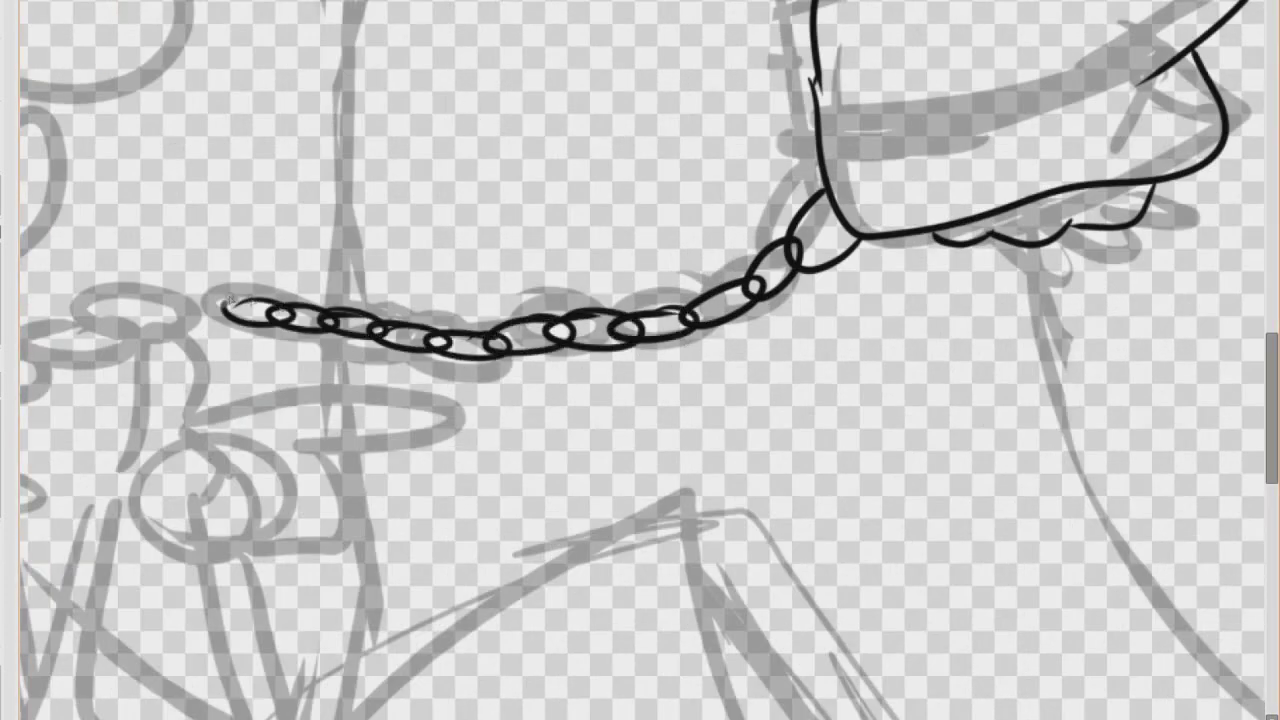
key(ctrl+minus)
scroll(478, 354, down, 8)
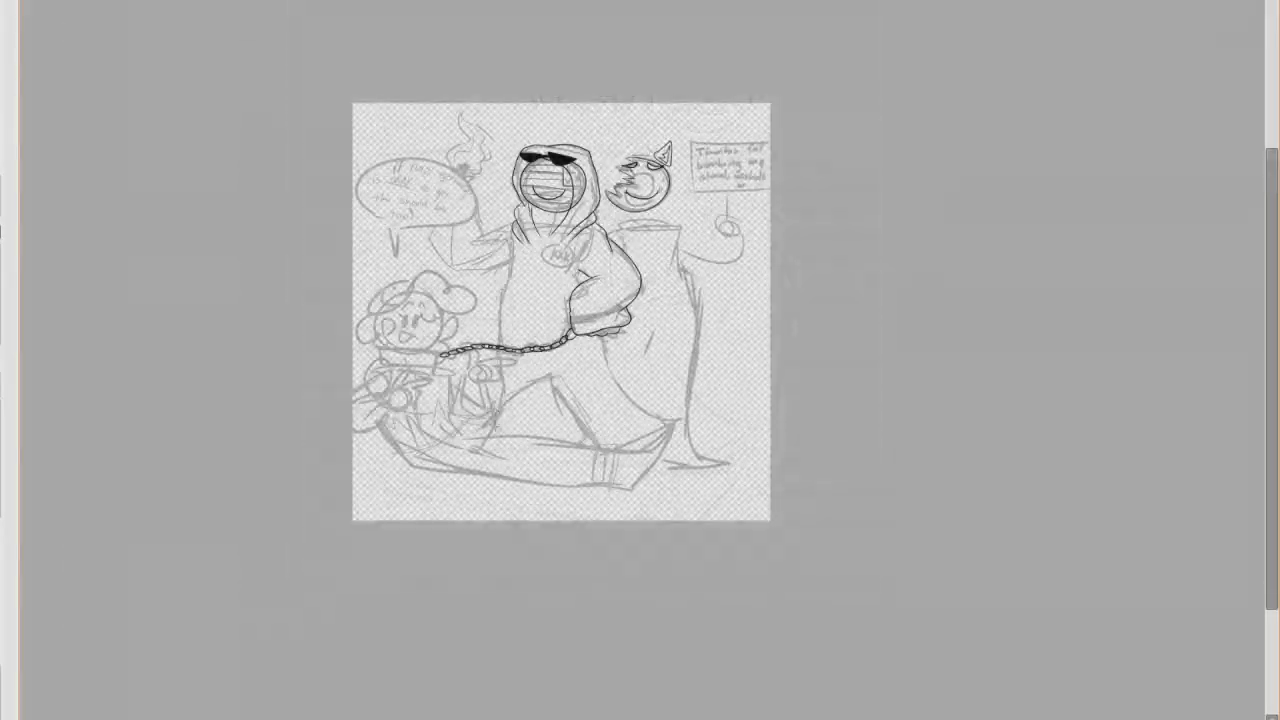
Step: Ink the top edge of the curly-haired figure's neck collar where the chain attaches
scroll(444, 362, up, 10)
mouse_move(449, 274)
mouse_down()
mouse_move(407, 304)
mouse_move(405, 257)
mouse_move(94, 216)
mouse_move(111, 287)
mouse_up()
scroll(410, 308, up, 2)
scroll(434, 259, down, 2)
scroll(478, 350, down, 4)
scroll(471, 224, up, 4)
mouse_move(490, 203)
mouse_down()
mouse_move(476, 339)
mouse_move(424, 387)
mouse_up()
scroll(440, 370, down, 3)
scroll(444, 290, up, 3)
key(ctrl+z)
drag(501, 262, 428, 455)
key(ctrl+z)
Step: Ink the curly-haired figure's oval eyes, thick lashes, arched eyebrows, open mouth and the side of the face
scroll(671, 164, down, 1)
scroll(379, 260, up, 5)
mouse_move(336, 209)
mouse_down()
mouse_move(308, 366)
mouse_move(338, 205)
mouse_up()
mouse_move(413, 231)
mouse_down()
mouse_move(463, 213)
mouse_move(416, 234)
mouse_up()
scroll(358, 255, down, 3)
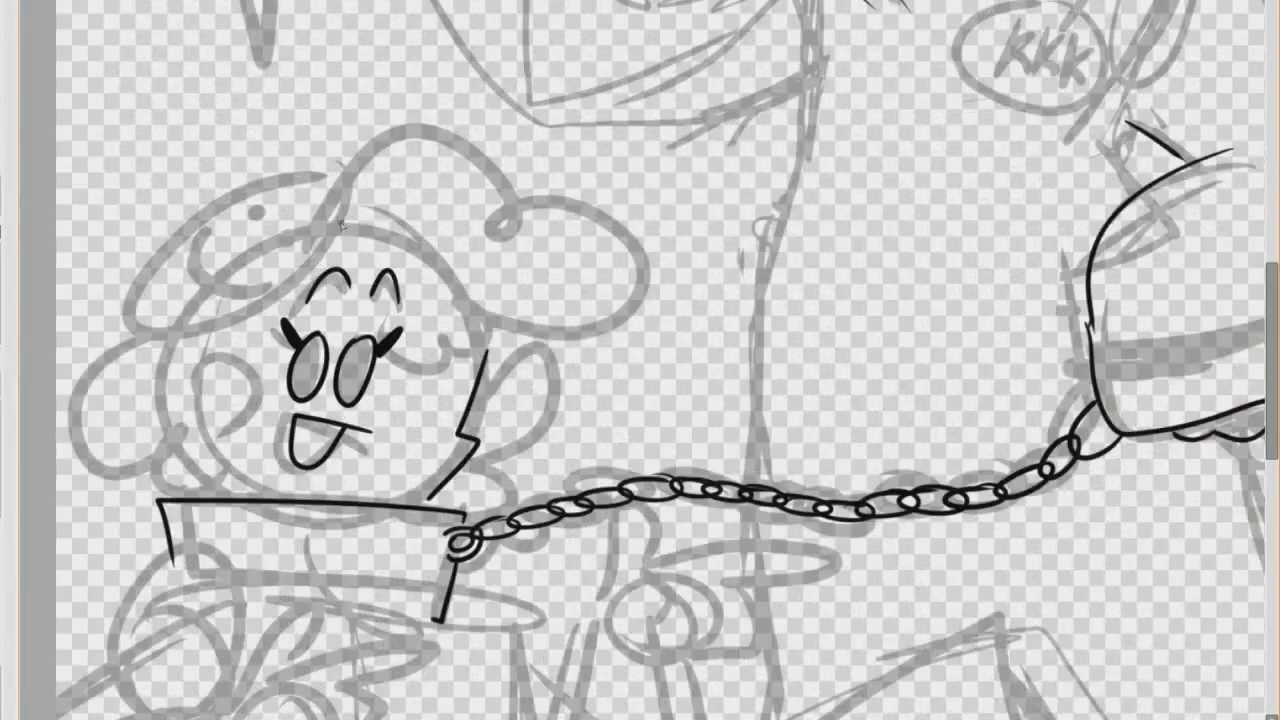
Step: Ink the curly-haired figure's large looping top curls, the small fringe curls and the curl beside the cheek
drag(340, 218, 640, 295)
drag(437, 346, 409, 355)
scroll(517, 380, up, 1)
drag(522, 343, 454, 486)
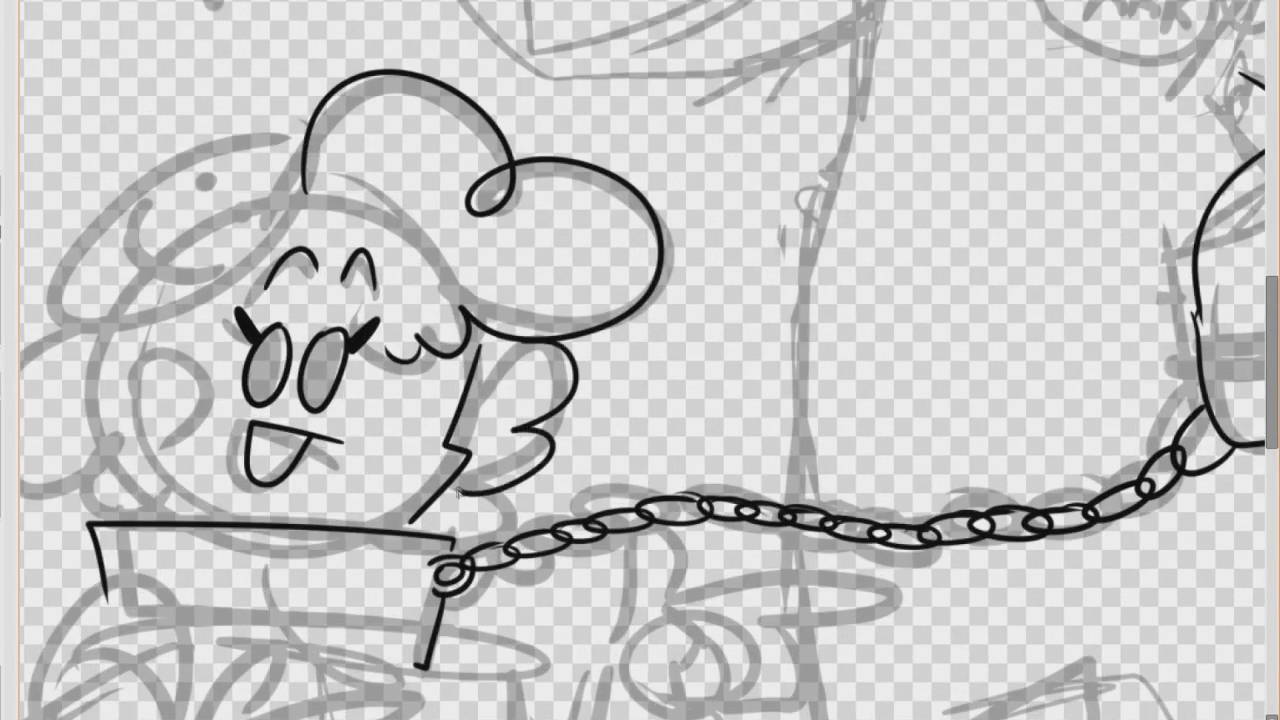
Step: Ink the curls on the other side of the head and the rounded mark beside the face
scroll(520, 394, down, 3)
scroll(318, 399, up, 2)
drag(303, 480, 318, 496)
scroll(335, 256, down, 2)
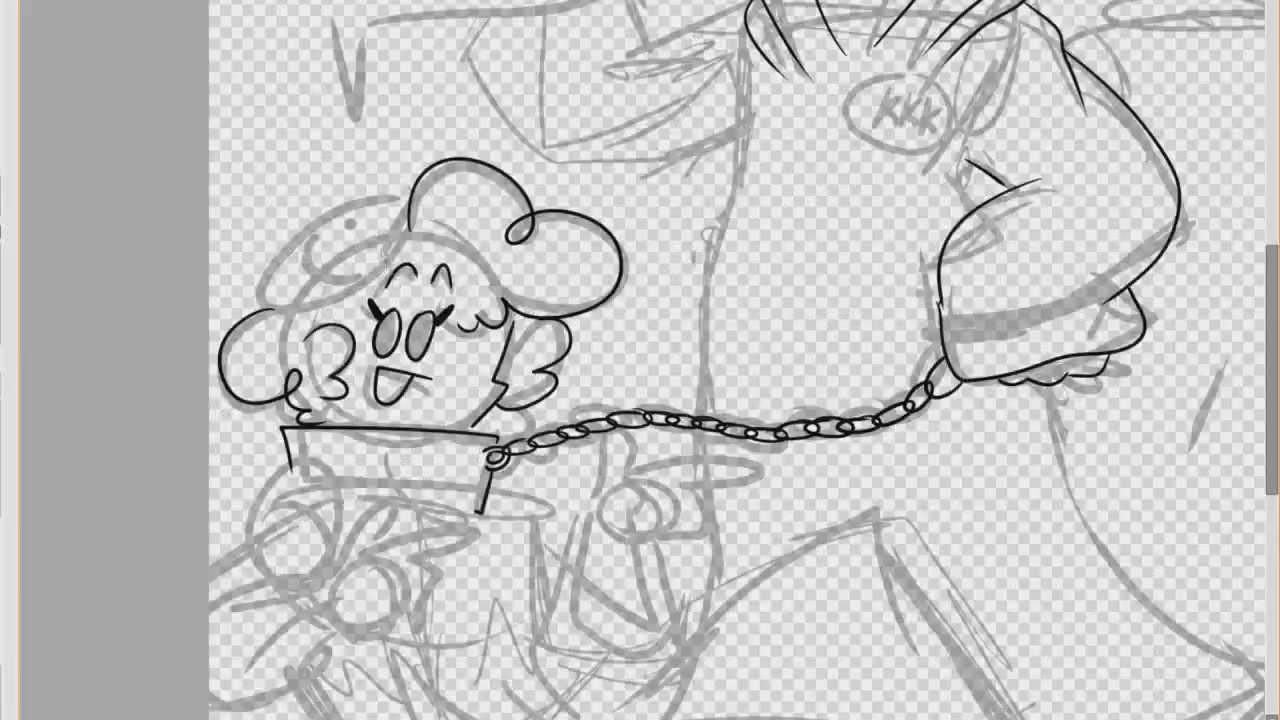
Step: Ink the tilted oval piece in the curly hair with a smiley face inside it
scroll(388, 228, up, 4)
mouse_move(428, 236)
mouse_down()
mouse_move(345, 162)
mouse_move(432, 188)
mouse_up()
scroll(372, 204, up, 2)
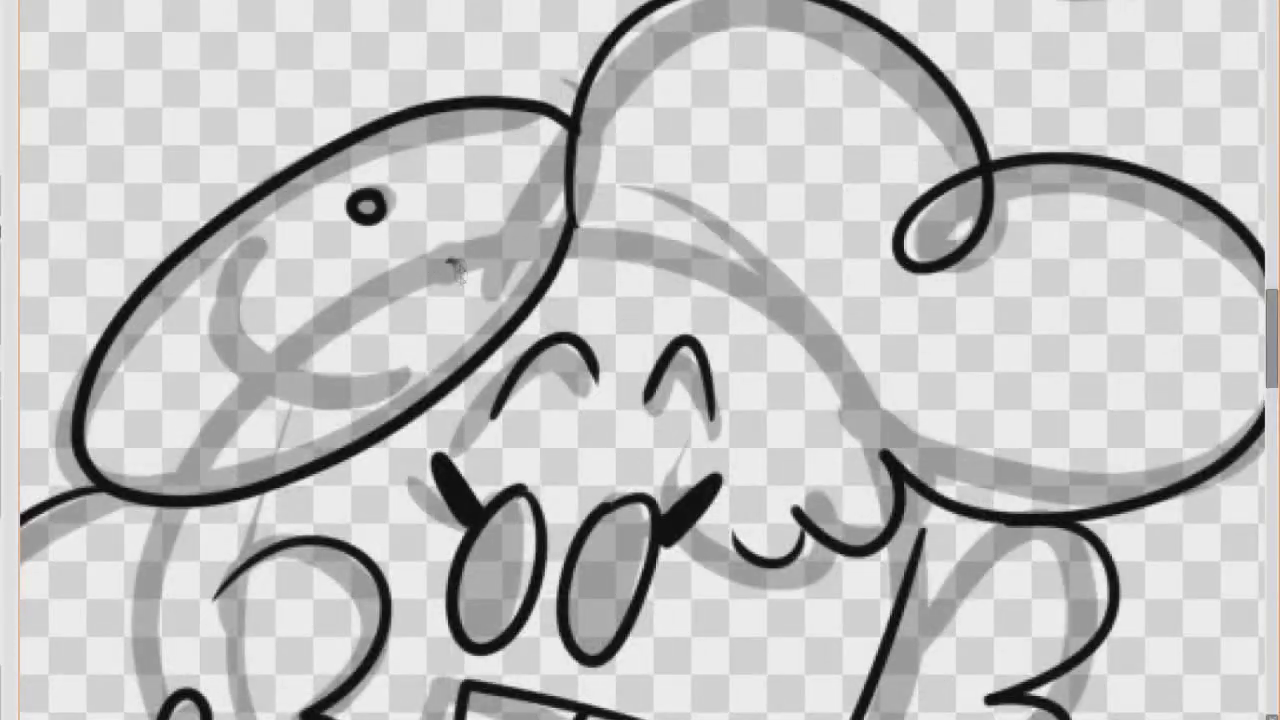
scroll(411, 355, down, 5)
scroll(411, 355, up, 5)
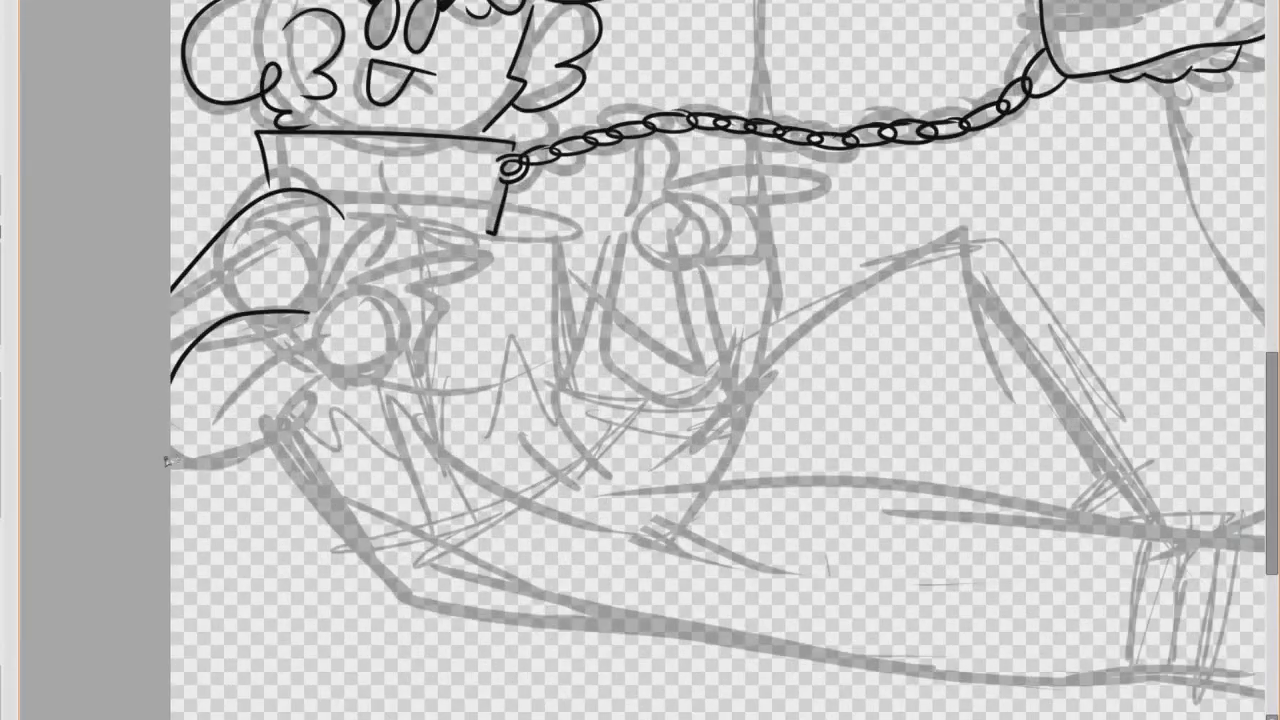
Step: Ink the curly-haired figure's rounded sleeves at the canvas edge and the hand with outstretched fingers
drag(167, 461, 334, 374)
scroll(385, 235, up, 2)
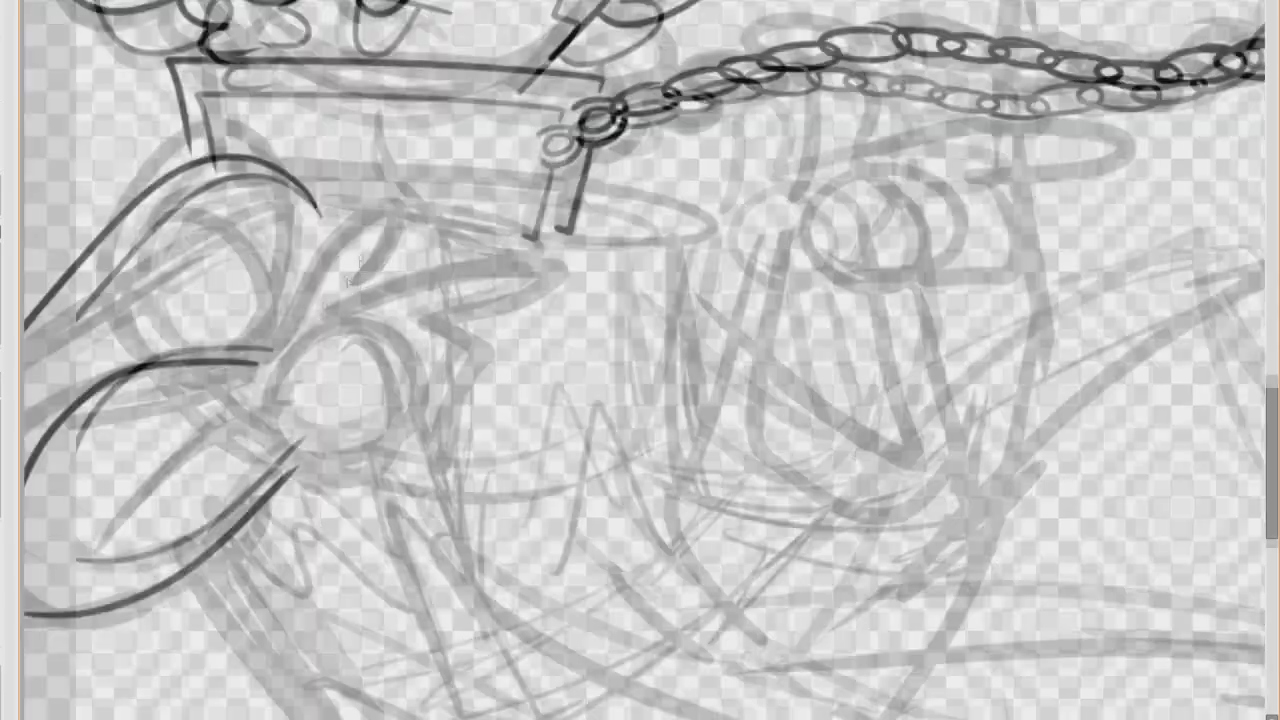
drag(257, 360, 420, 212)
drag(545, 260, 437, 314)
scroll(429, 332, down, 1)
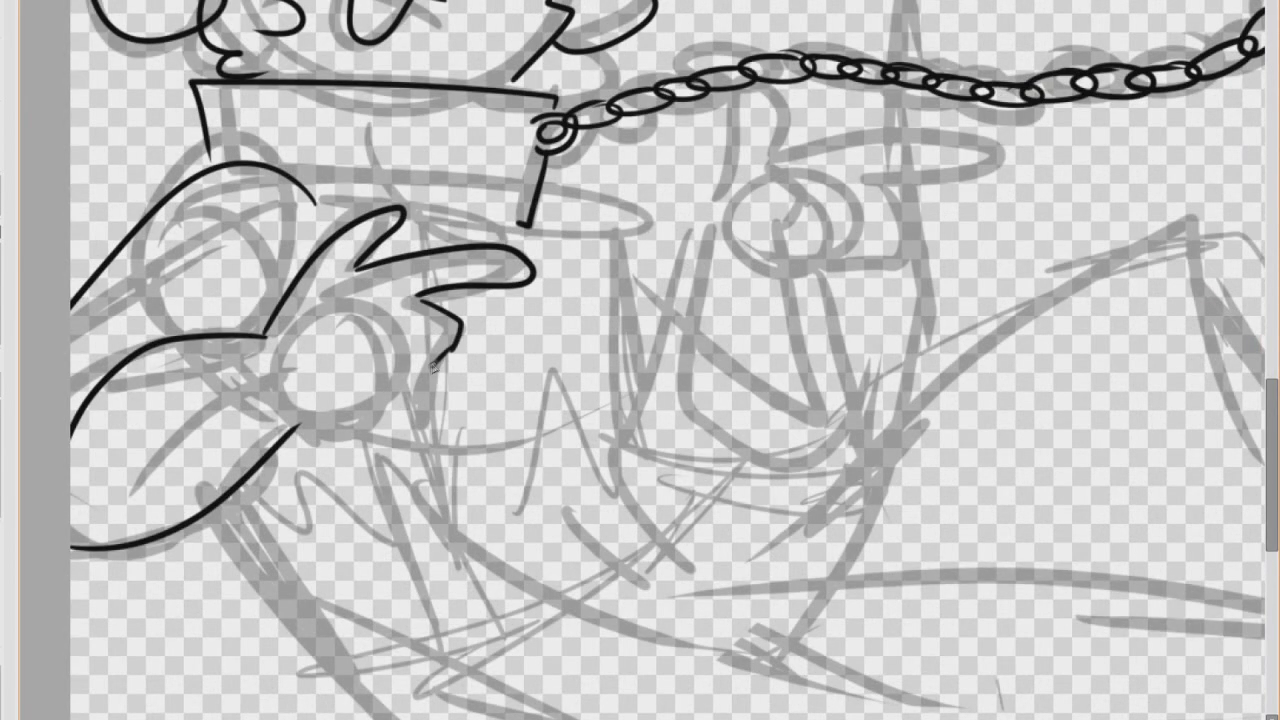
scroll(395, 418, down, 5)
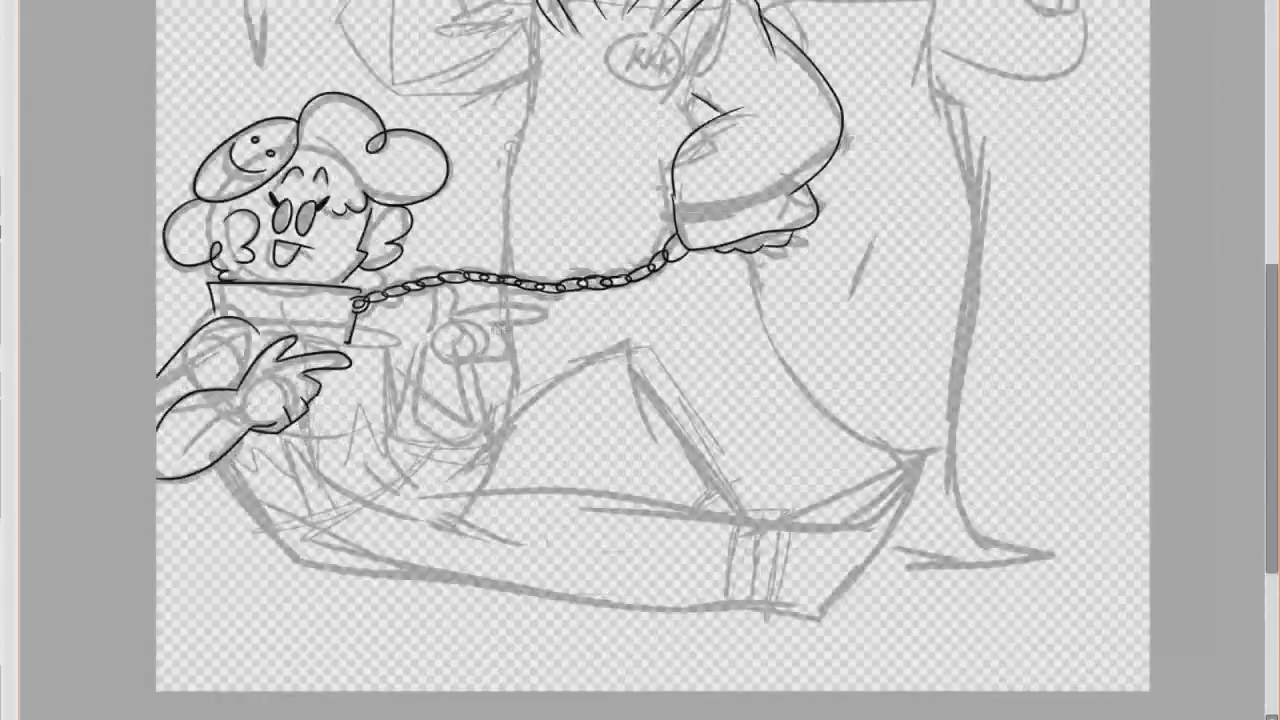
Step: Ink the forearm contours of the curly-haired figure's other raised arm
scroll(505, 322, up, 2)
drag(358, 356, 343, 463)
drag(442, 401, 425, 525)
scroll(410, 394, down, 1)
scroll(428, 328, up, 4)
Step: Ink the curly-haired figure's second forearm and hand below the chain, with raised thumb, pointing finger and curled fingers
drag(277, 438, 305, 375)
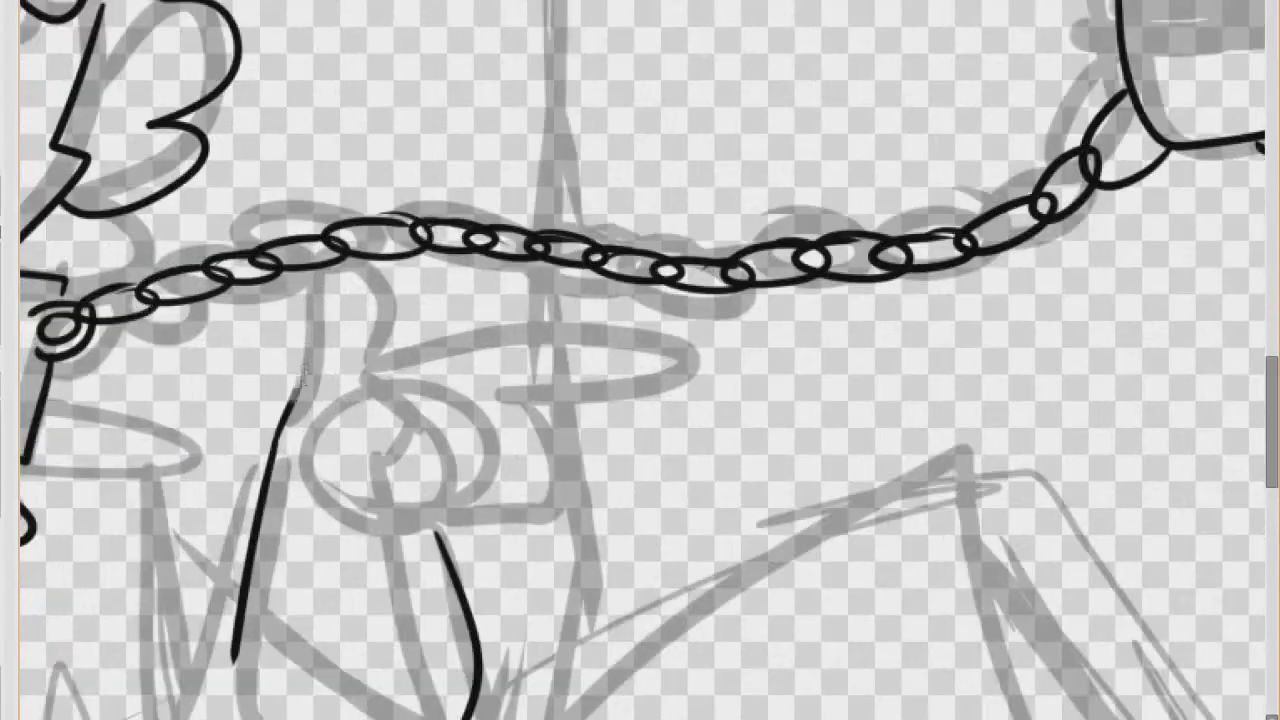
drag(381, 394, 352, 450)
scroll(358, 442, down, 1)
scroll(400, 420, up, 1)
drag(349, 357, 467, 398)
scroll(472, 398, down, 1)
scroll(492, 400, up, 1)
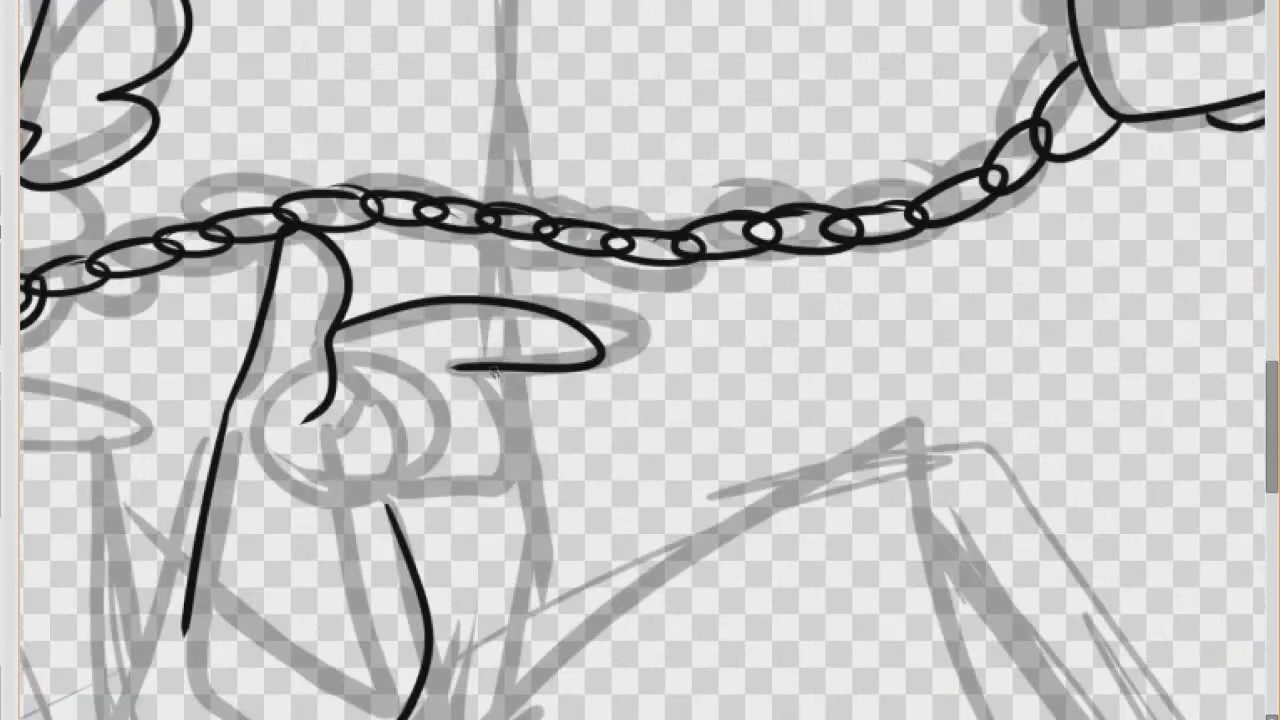
drag(491, 512, 368, 490)
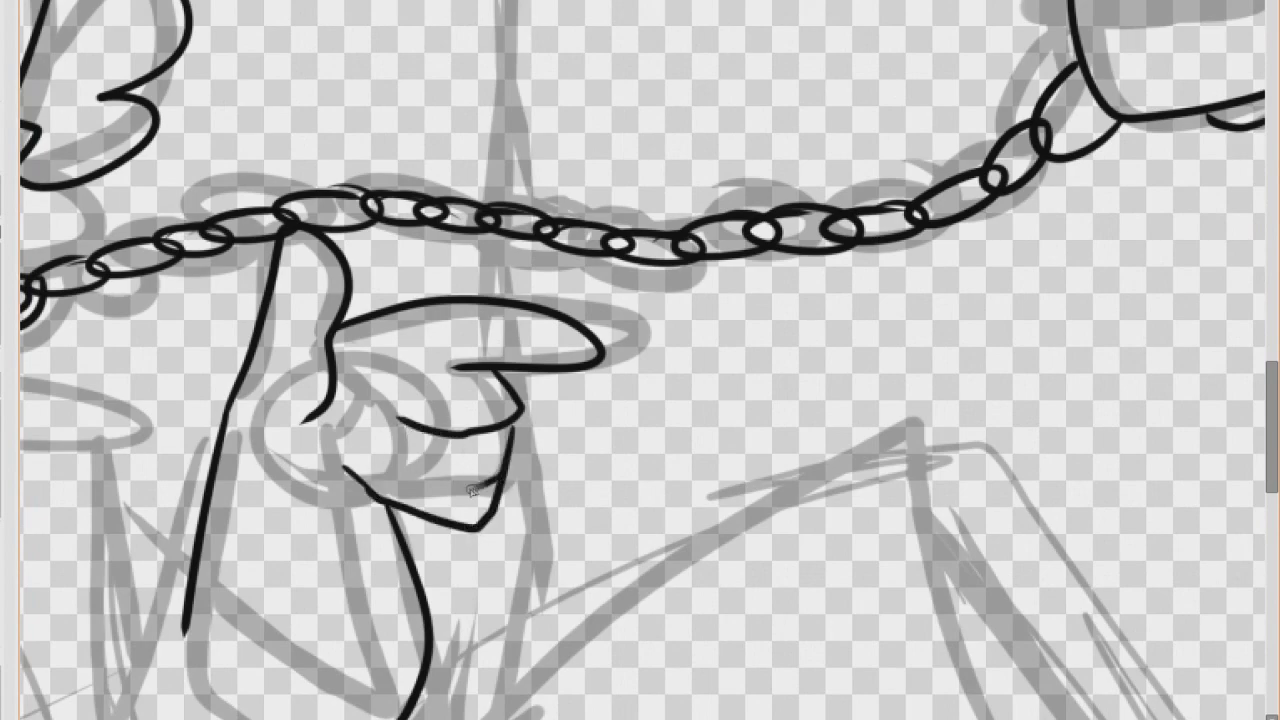
Step: Ink the curly-haired figure's torn top with its jagged hem and ripped sleeve edges, and close the collar's lower edge
scroll(472, 490, down, 5)
scroll(434, 310, up, 2)
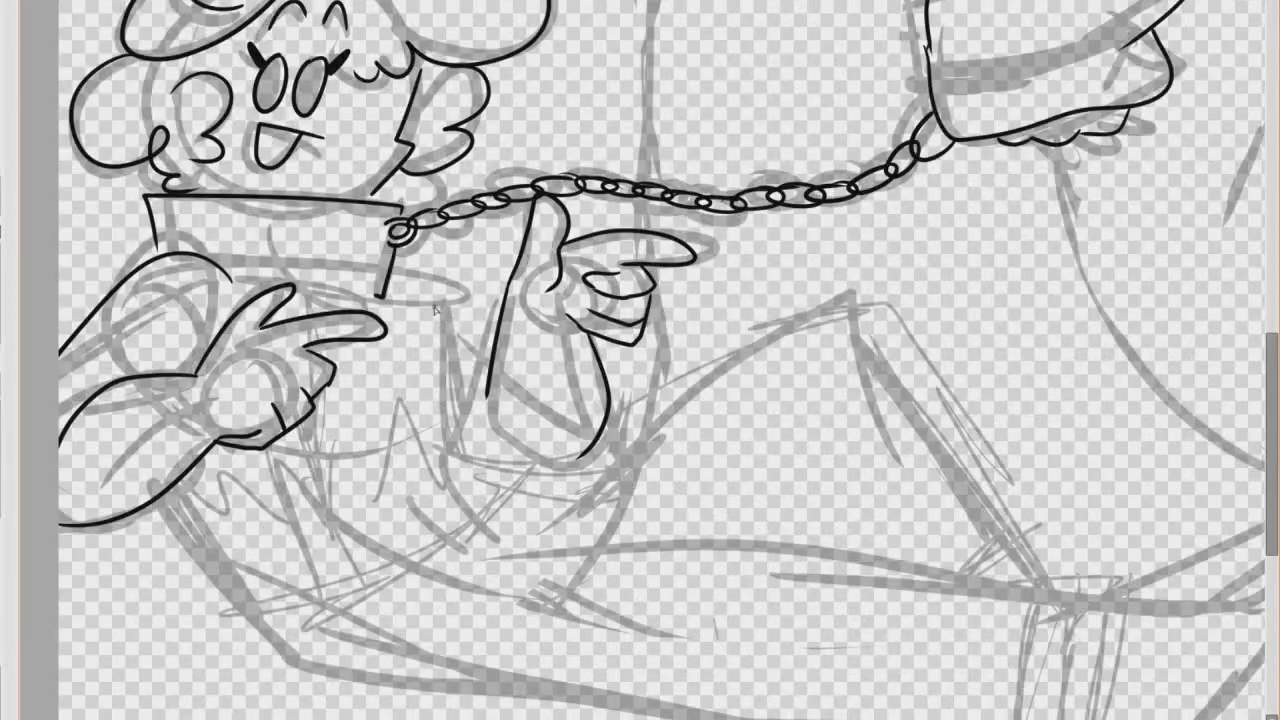
scroll(434, 310, down, 2)
scroll(270, 404, down, 4)
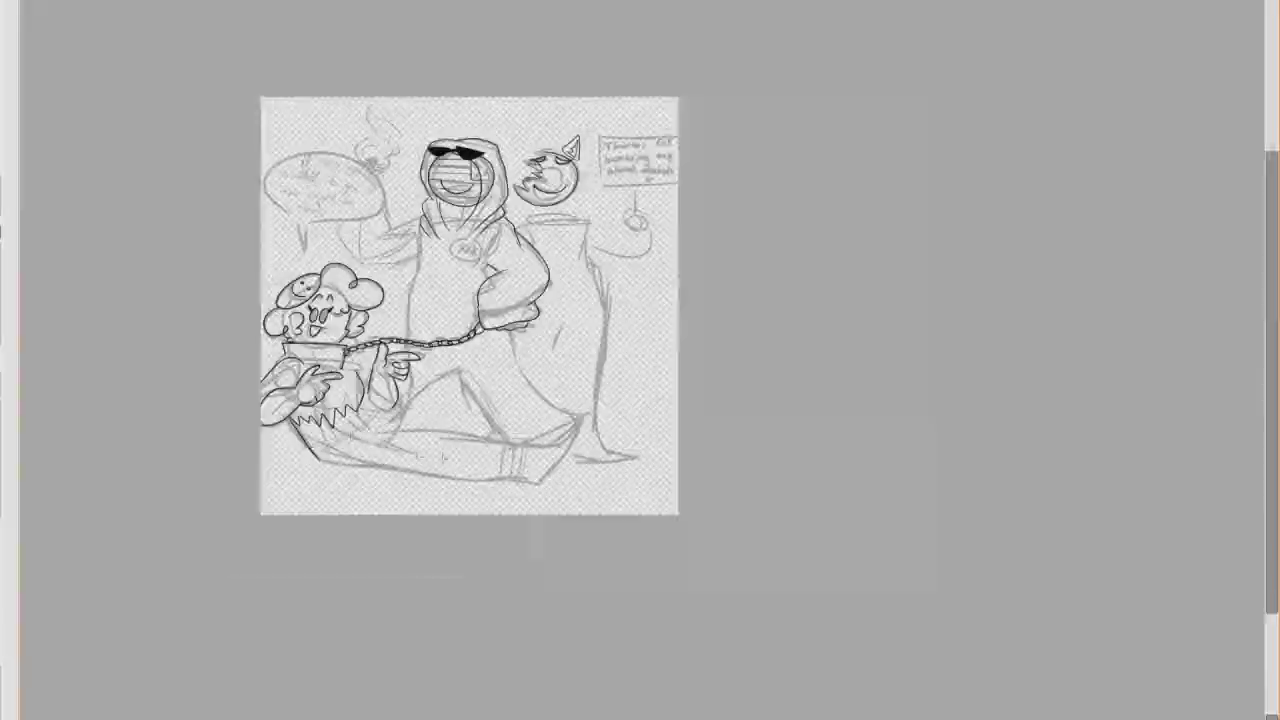
scroll(397, 430, up, 4)
scroll(397, 430, up, 1)
scroll(397, 430, down, 3)
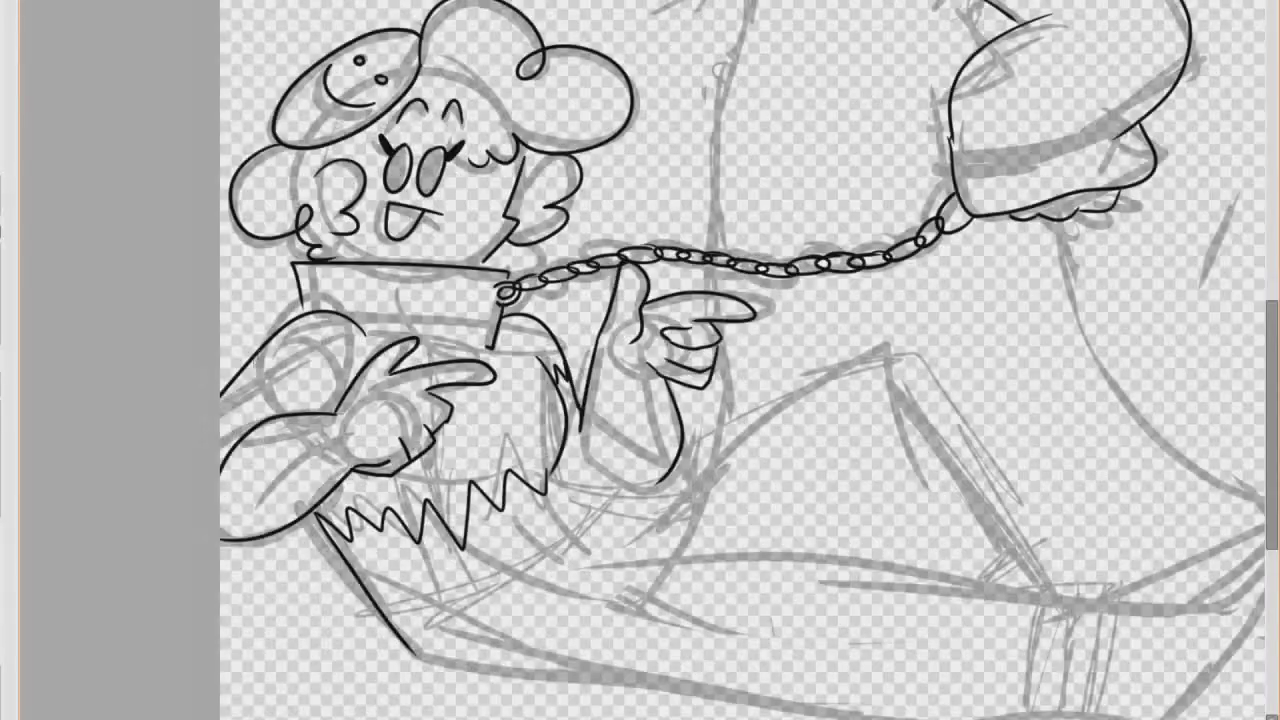
scroll(298, 416, up, 2)
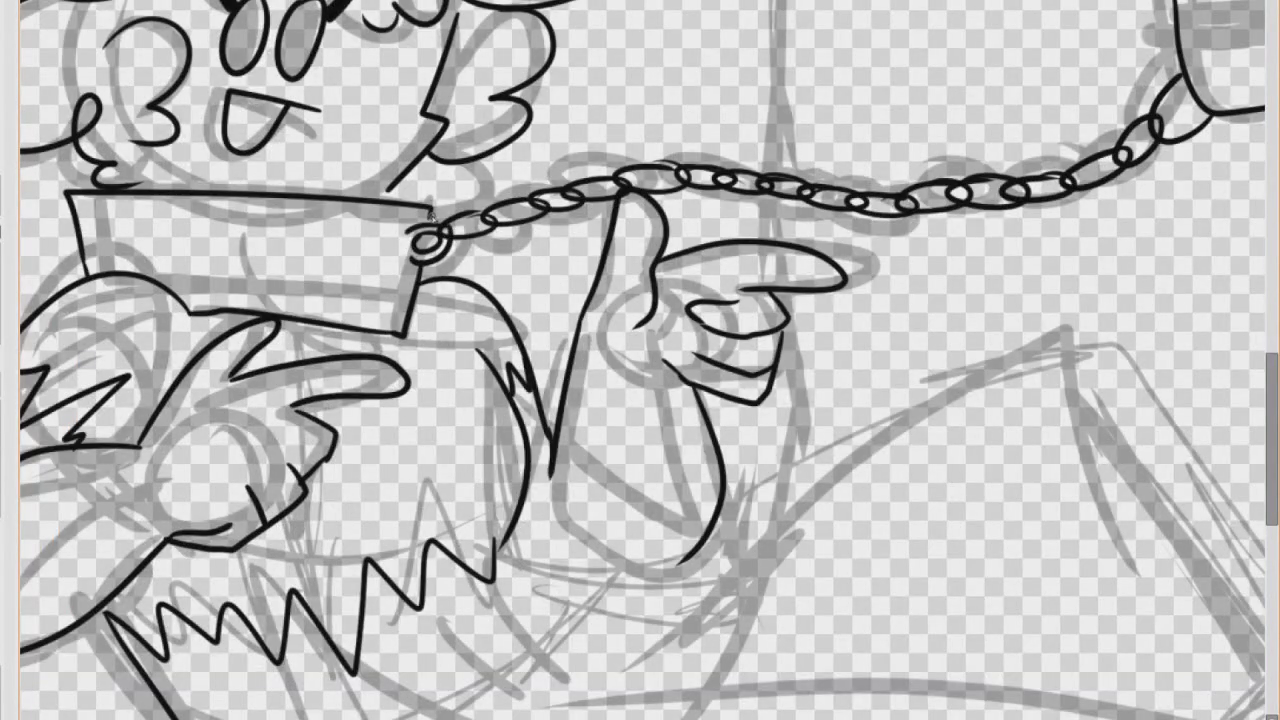
Step: Ink the curly-haired figure's reclining legs with the bent knee, ankle band and pointed foot
scroll(430, 214, down, 4)
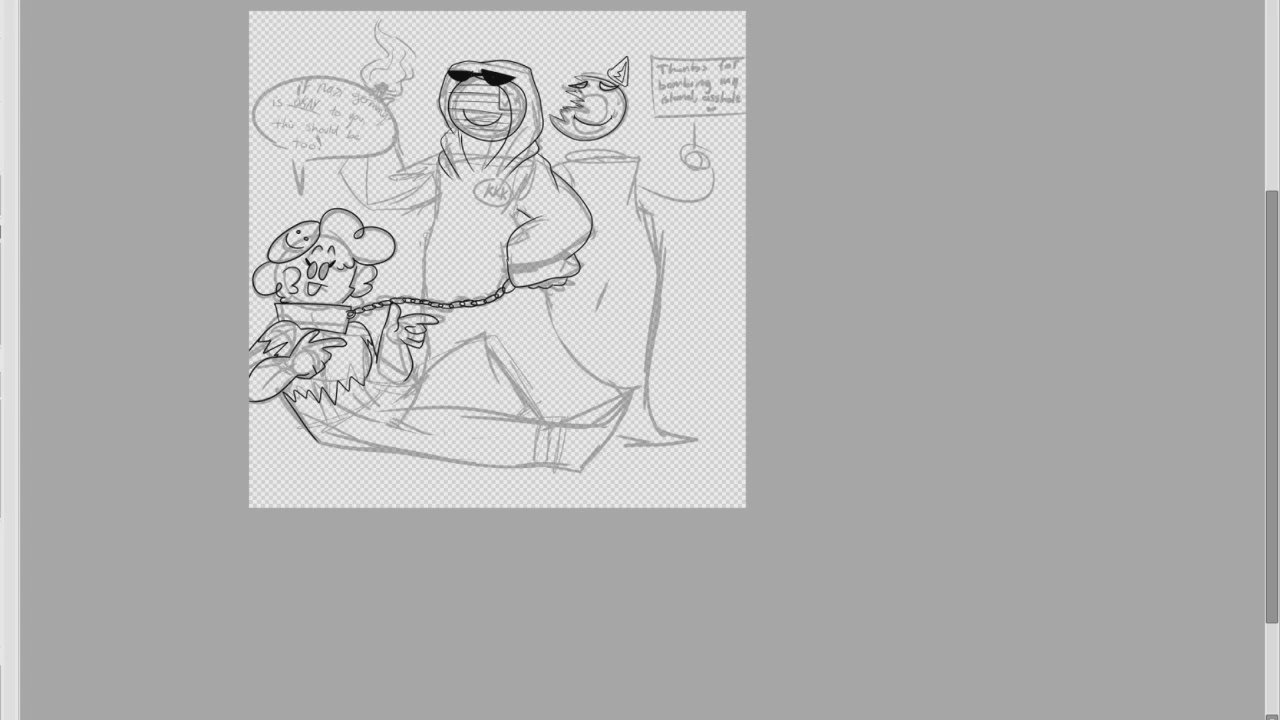
scroll(380, 335, up, 5)
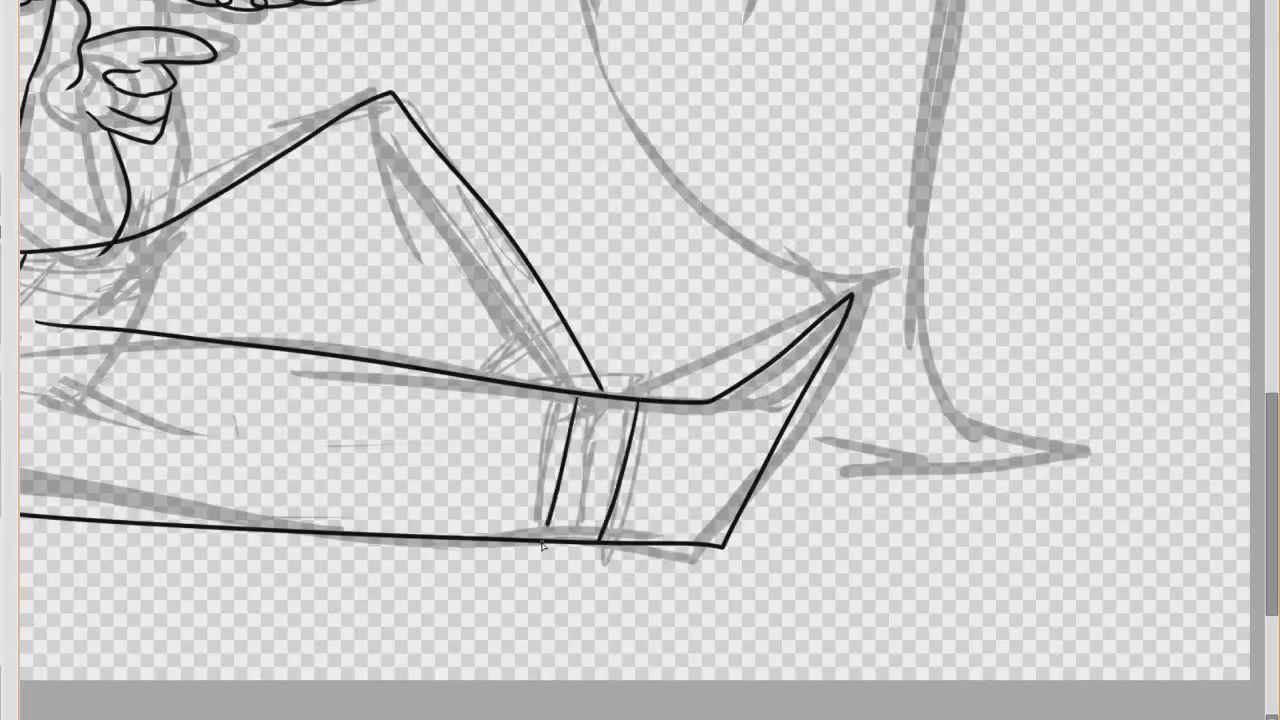
scroll(541, 545, down, 2)
scroll(500, 455, up, 1)
scroll(405, 490, down, 2)
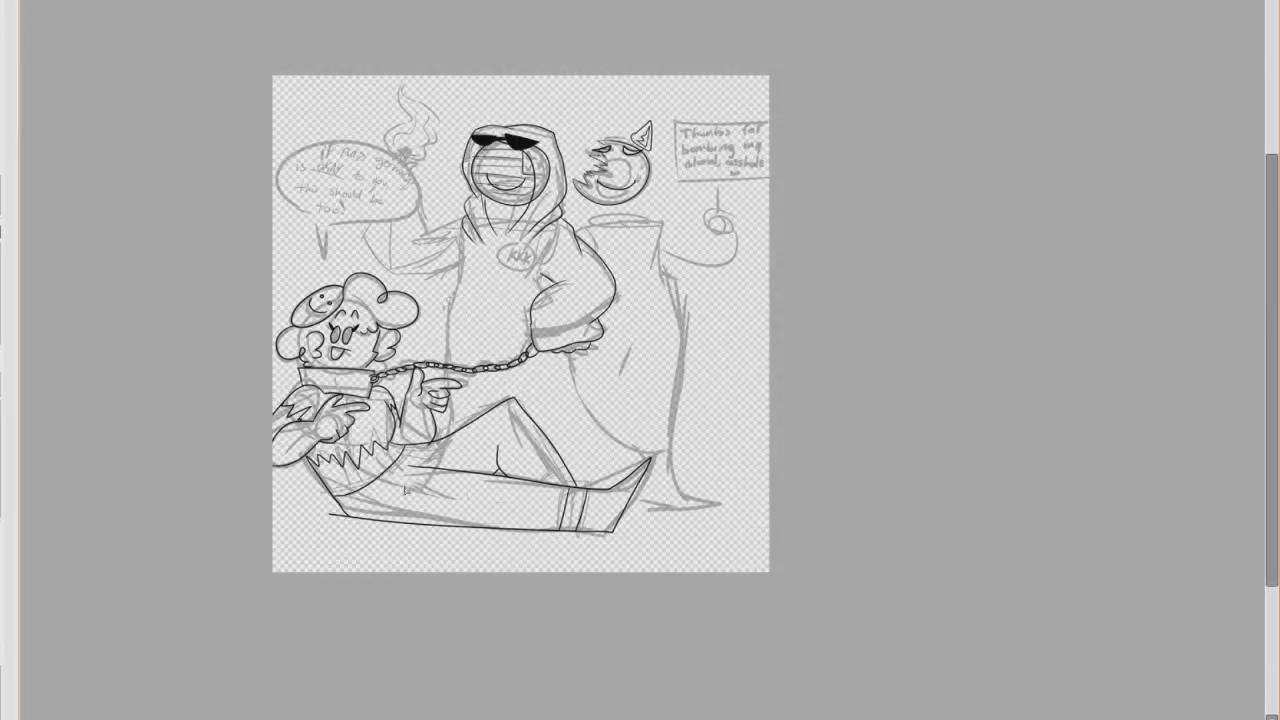
Step: Ink the side contour of the hooded figure's robe and the long curve running down from the fist holding the chain
scroll(405, 490, up, 3)
scroll(550, 500, down, 3)
scroll(610, 514, up, 1)
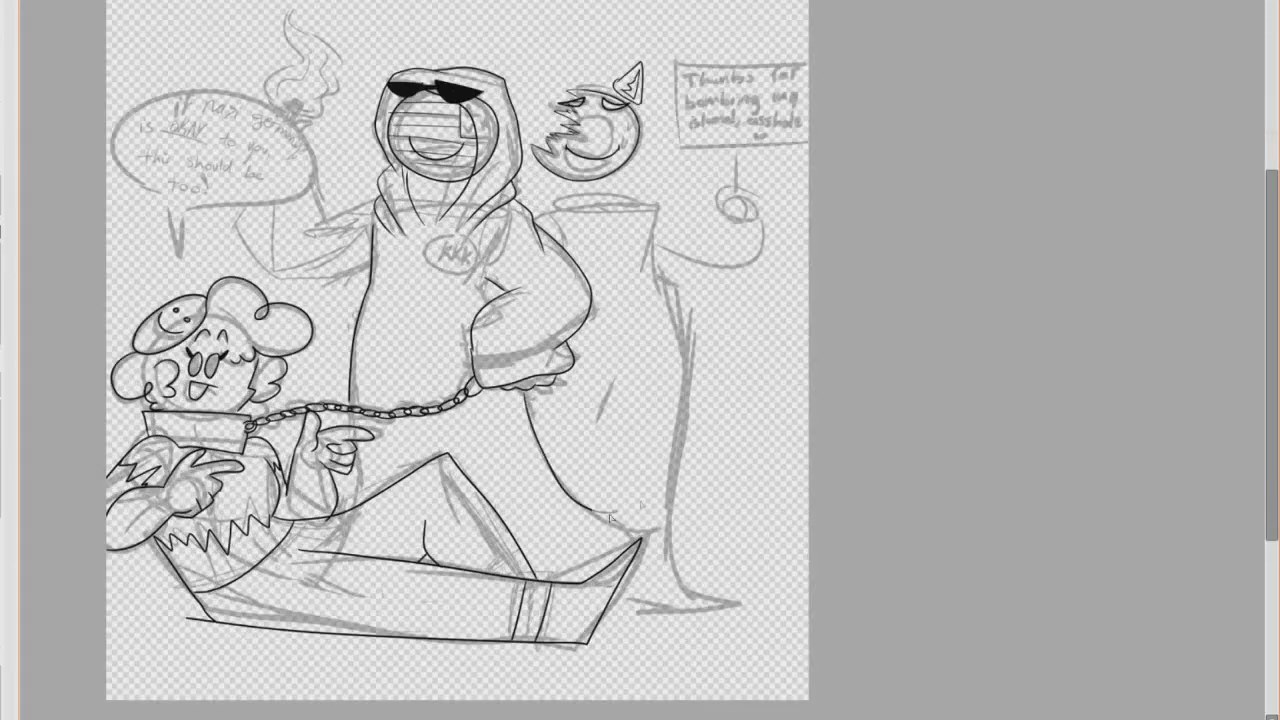
Step: Ink the broken-headed figure's shoulder line and an oval chest badge on the hooded figure lettered "WTF do you think, its the KKK"
scroll(610, 516, up, 4)
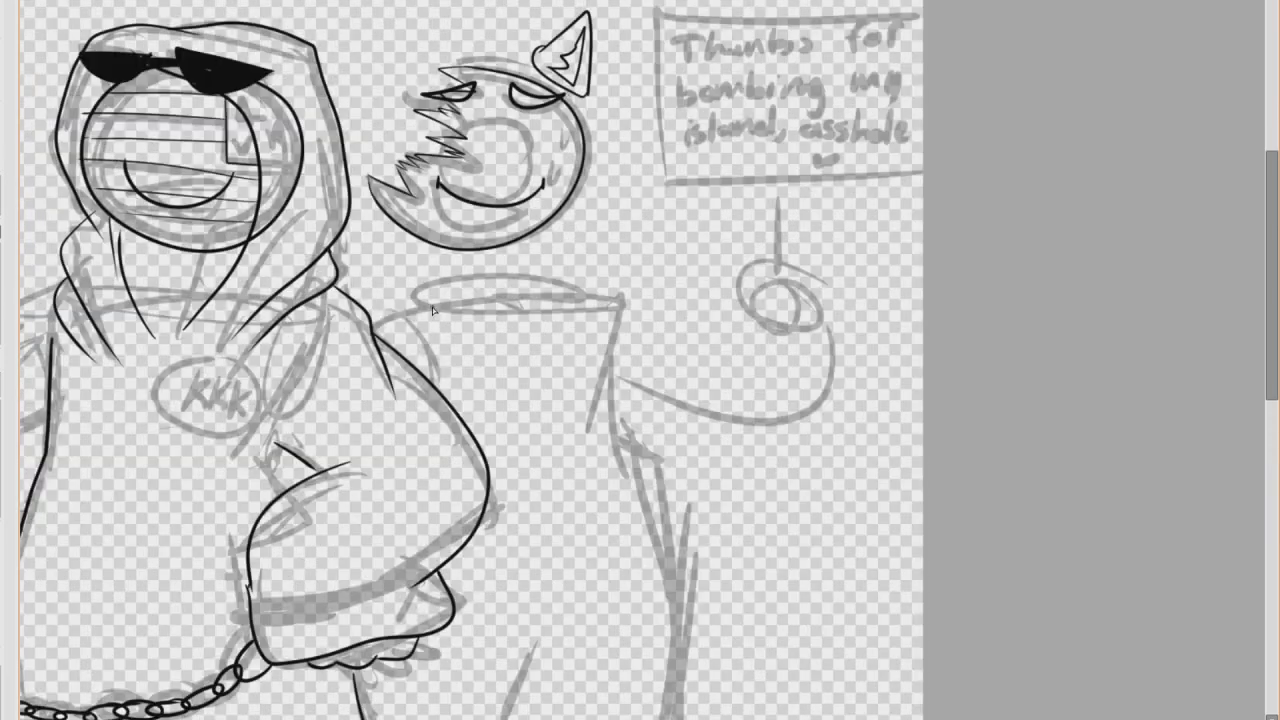
scroll(605, 298, down, 3)
scroll(450, 250, up, 4)
scroll(450, 250, down, 4)
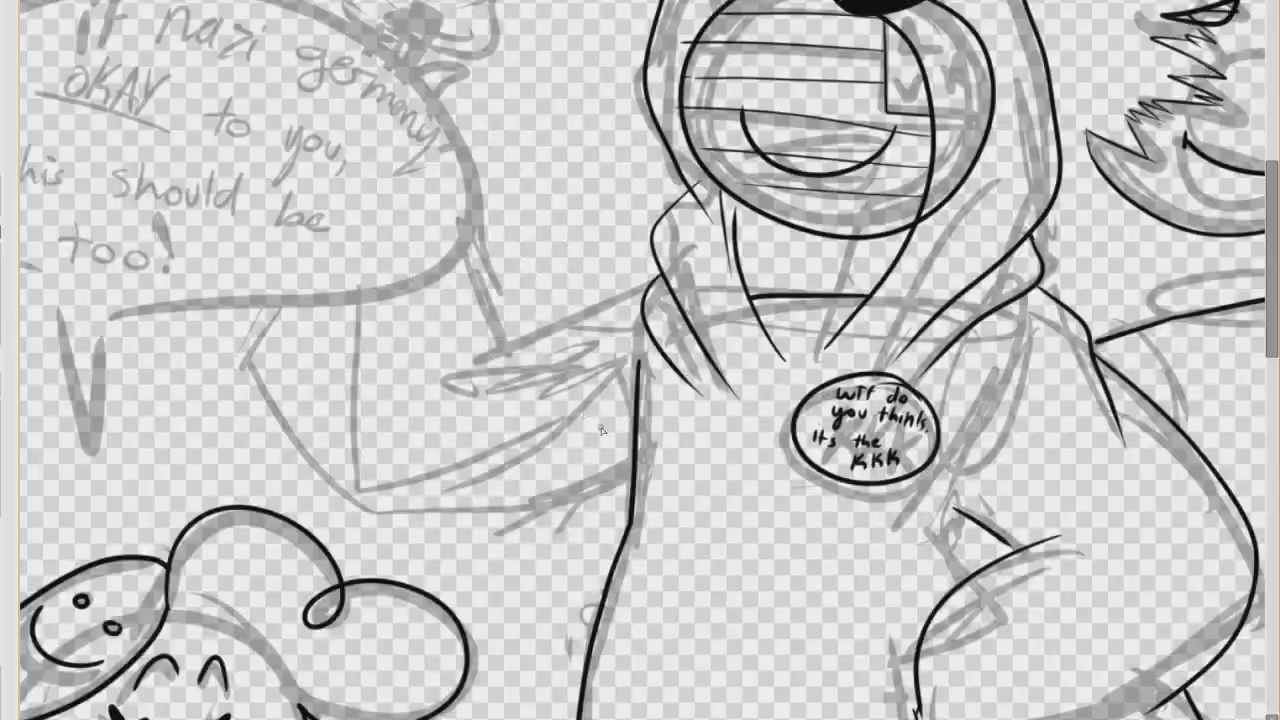
Step: Ink the upper and lower contours of the hooded figure's raised sleeve and forearm beside the speech bubble
drag(392, 515, 235, 315)
drag(467, 273, 435, 325)
drag(549, 361, 626, 331)
scroll(442, 299, down, 4)
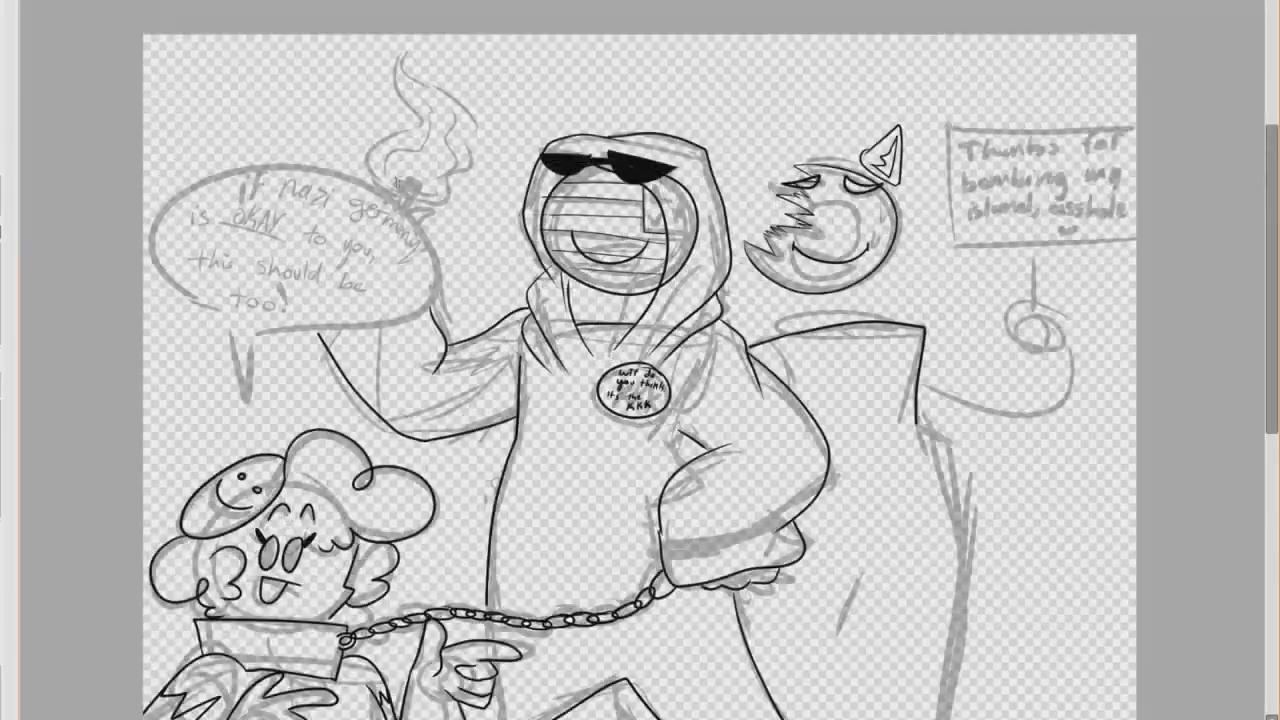
Step: Ink the rectangular torch head with its cross band above the edge of the speech bubble
scroll(419, 183, up, 7)
drag(449, 220, 394, 314)
mouse_move(449, 220)
mouse_down()
mouse_move(332, 257)
mouse_move(425, 315)
mouse_up()
scroll(420, 200, up, 1)
scroll(640, 360, down, 5)
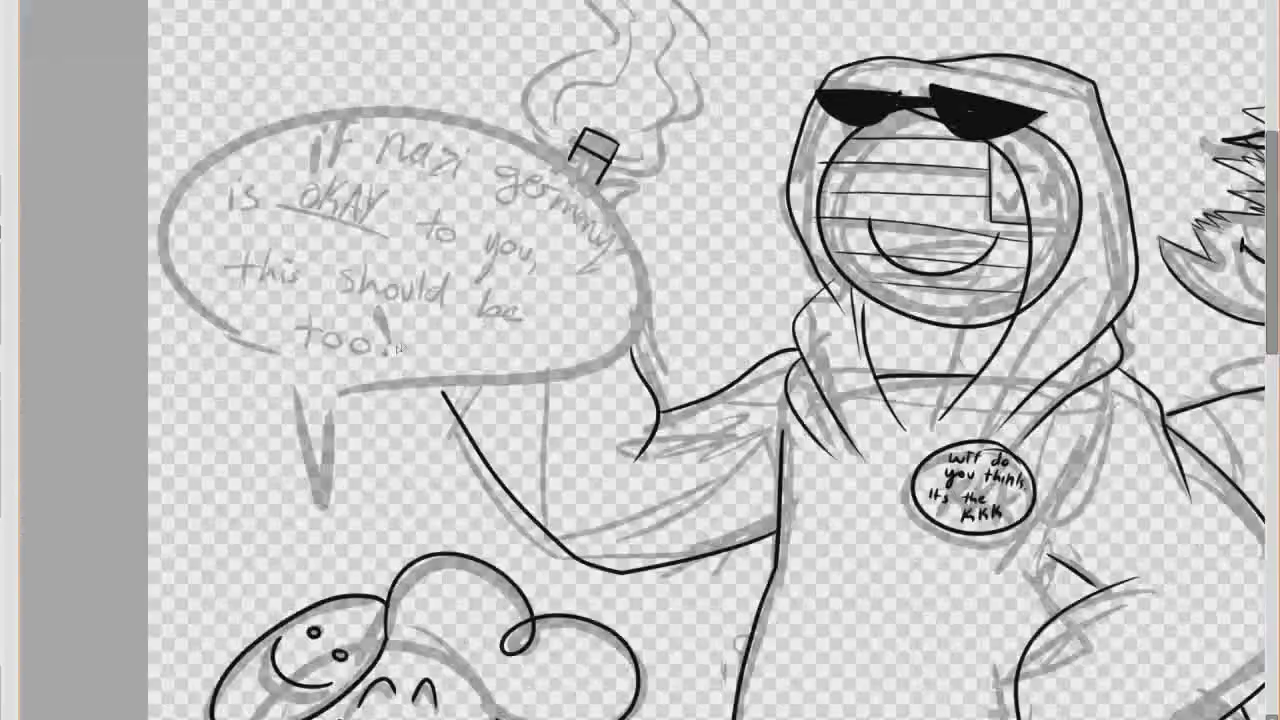
Step: Ink the speech bubble's oval outline and extend both sides of the torch head down to it
scroll(610, 147, up, 5)
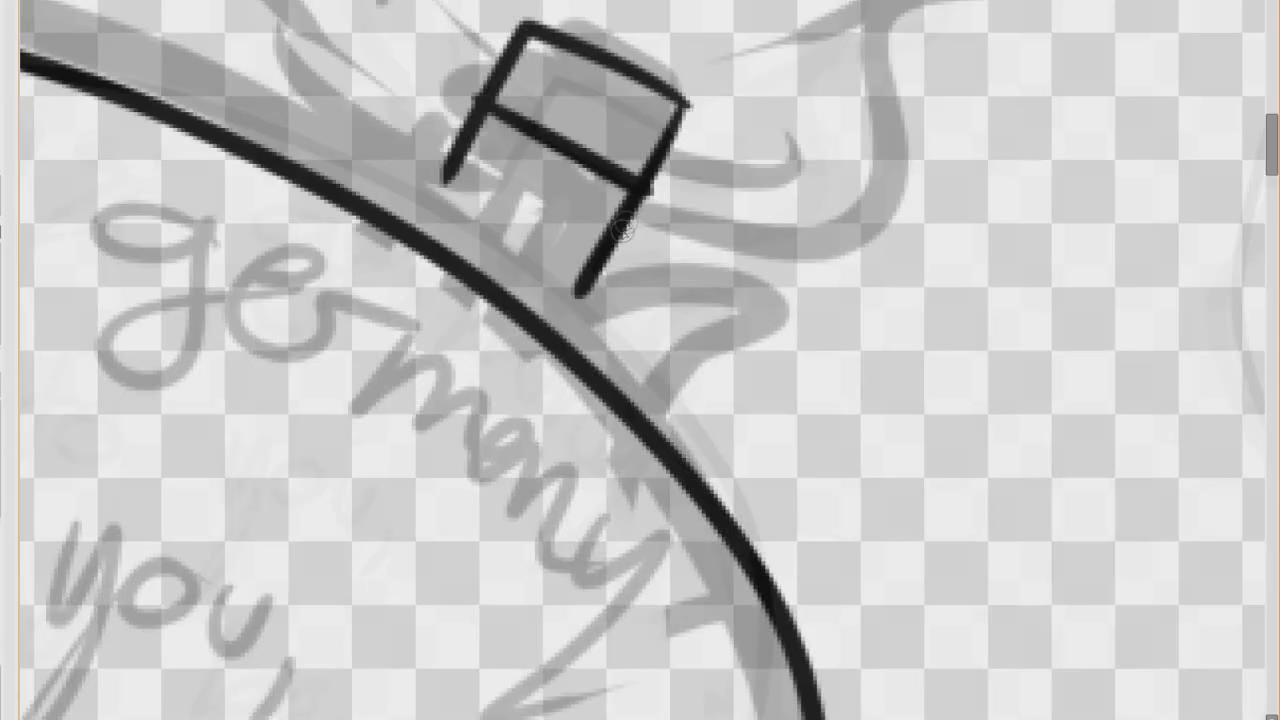
drag(600, 260, 551, 334)
drag(462, 156, 408, 243)
Step: Ink the torch's flame with a large curved outer contour and wavy inner lines
scroll(390, 310, down, 3)
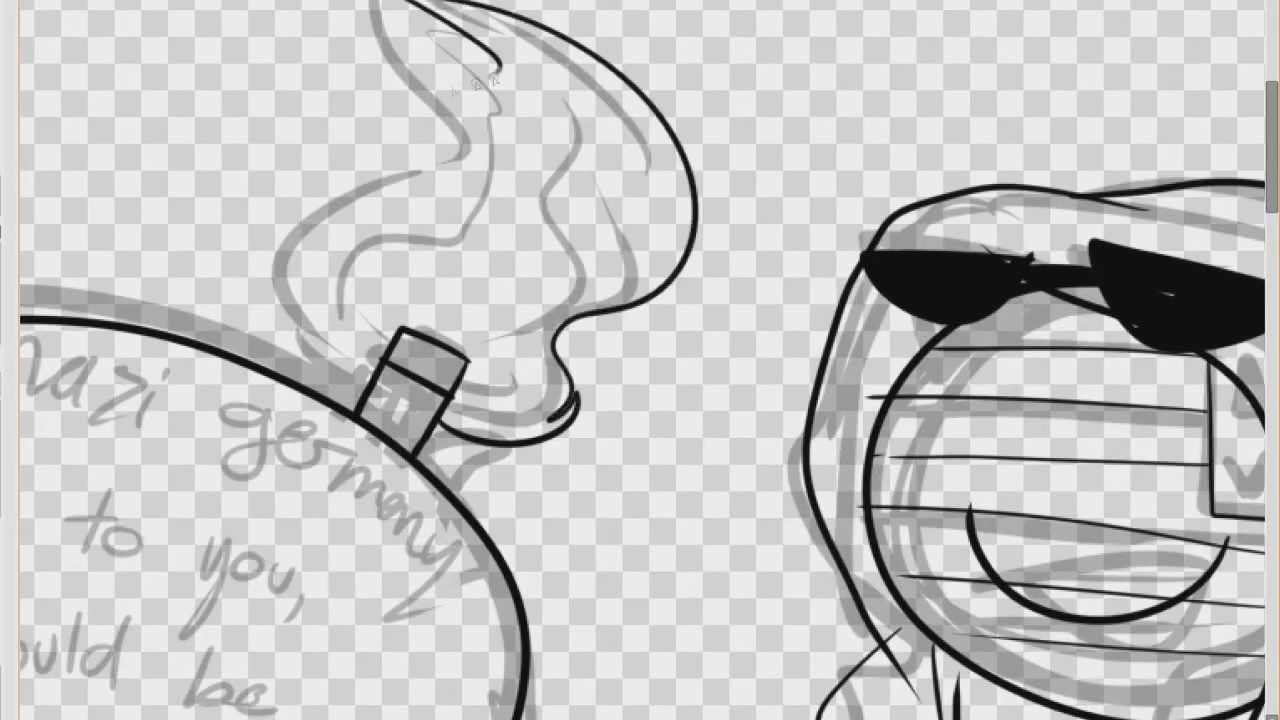
scroll(462, 278, down, 2)
scroll(430, 217, down, 6)
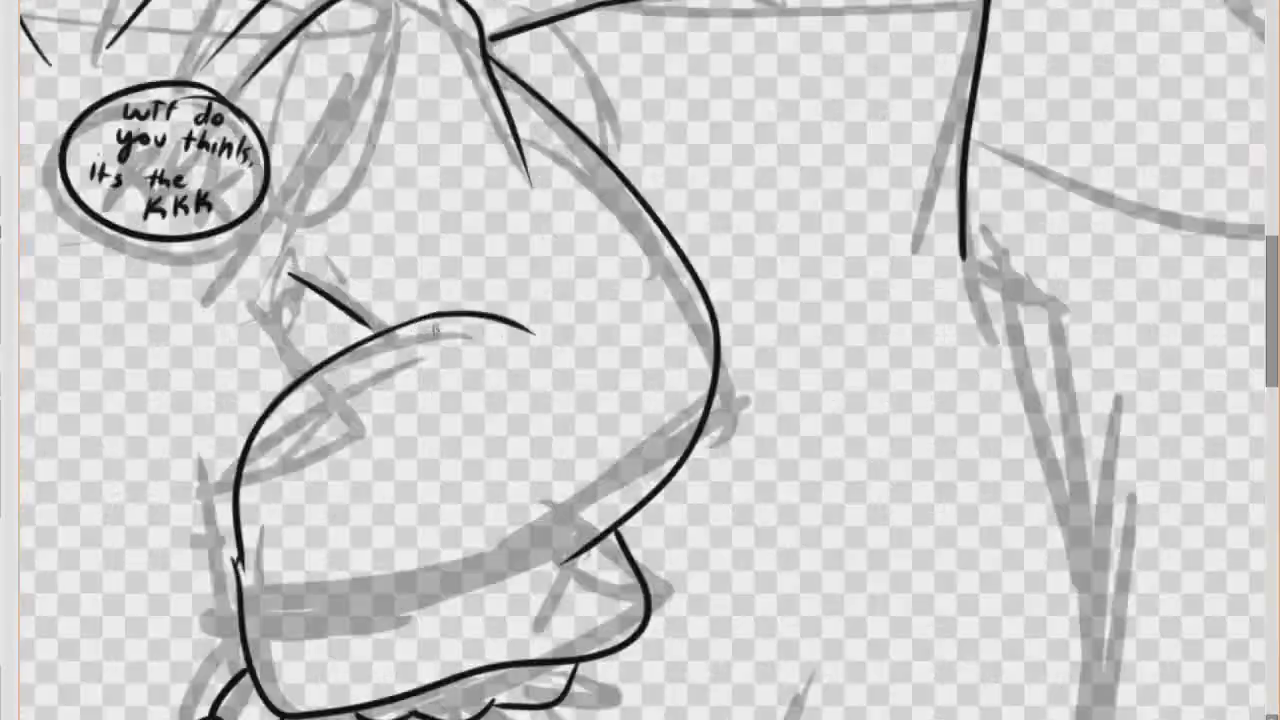
Step: Ink the sleeve folds on the hooded figure's bent arm and the pointed foot behind the reclining leg
scroll(405, 254, down, 1)
scroll(383, 258, down, 4)
scroll(420, 108, up, 4)
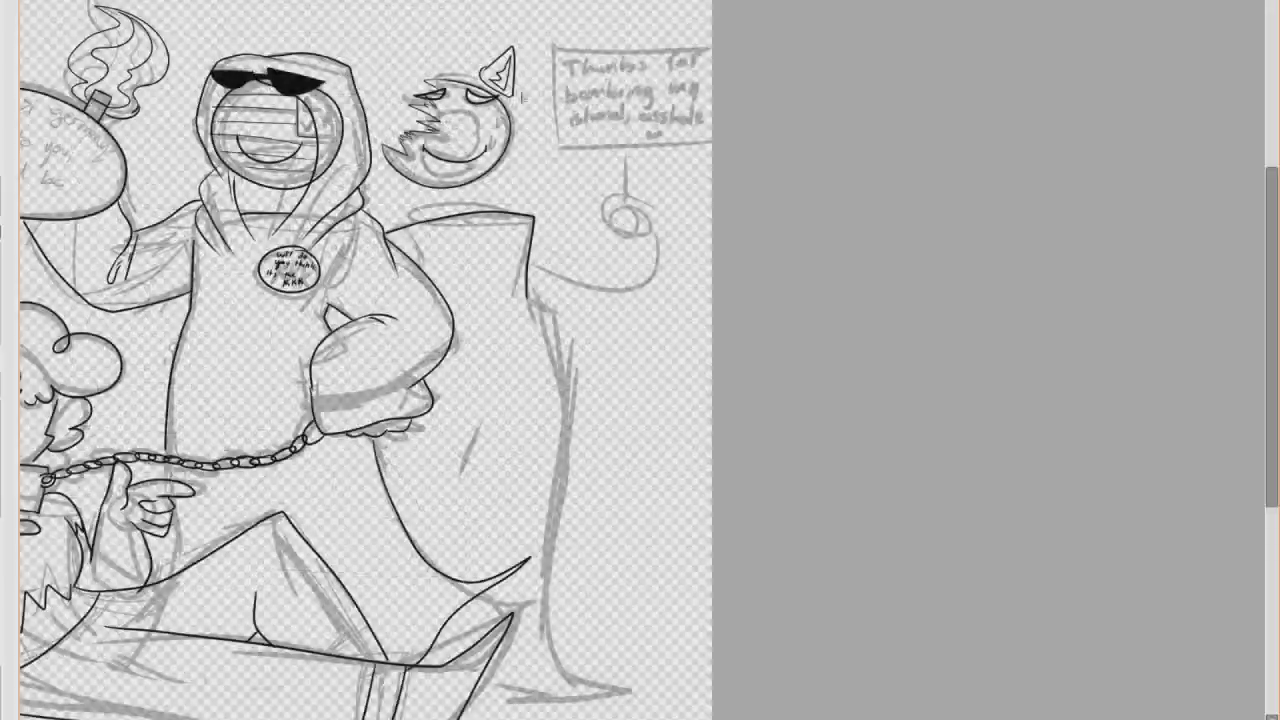
Step: Ink the broken-headed figure's fist and curved raised arm below the sign
scroll(420, 108, down, 4)
scroll(614, 350, up, 4)
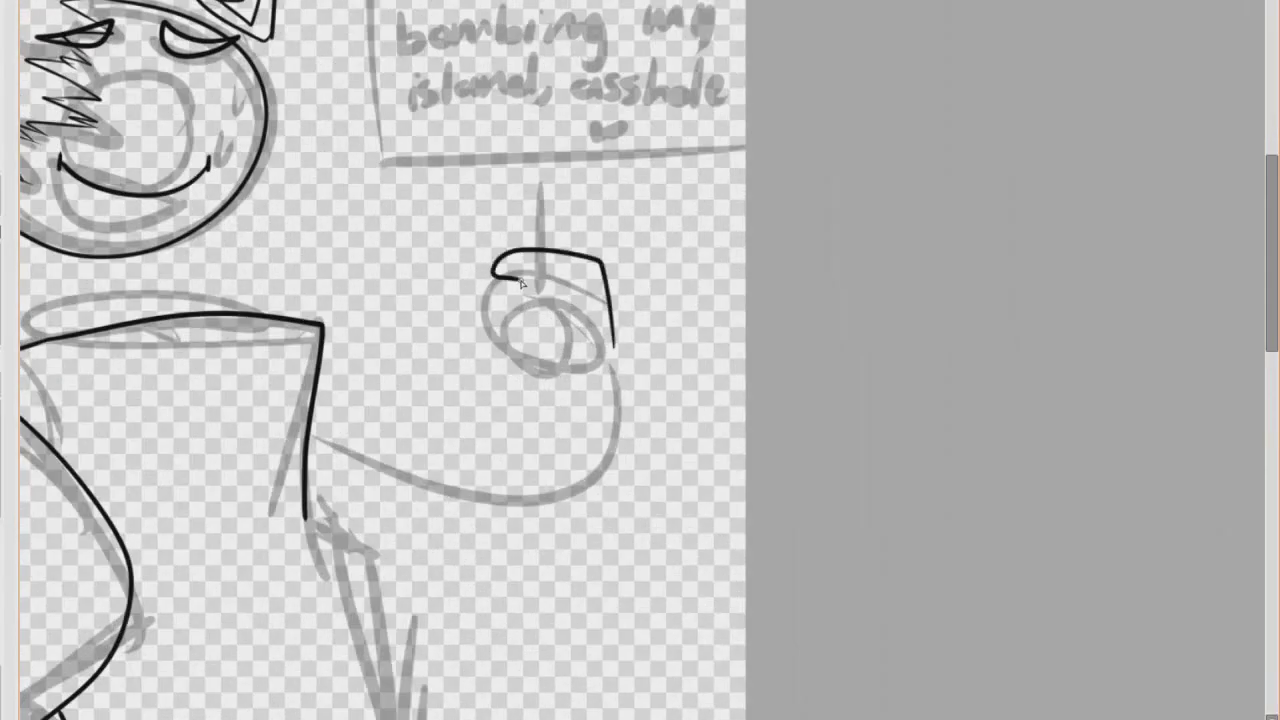
scroll(525, 297, down, 2)
scroll(525, 297, up, 3)
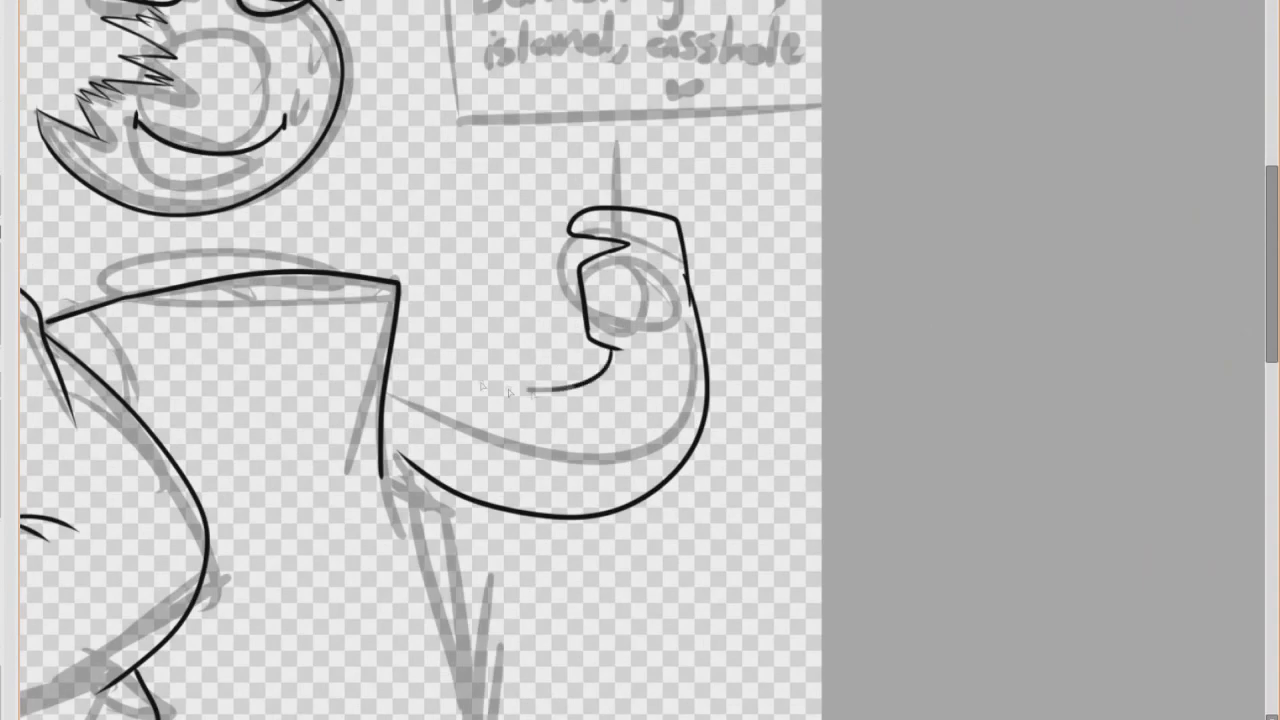
Step: Ink the broken-headed figure's outer body contour down the long leg to the pointed foot
scroll(525, 297, down, 4)
scroll(428, 360, up, 1)
scroll(419, 402, up, 1)
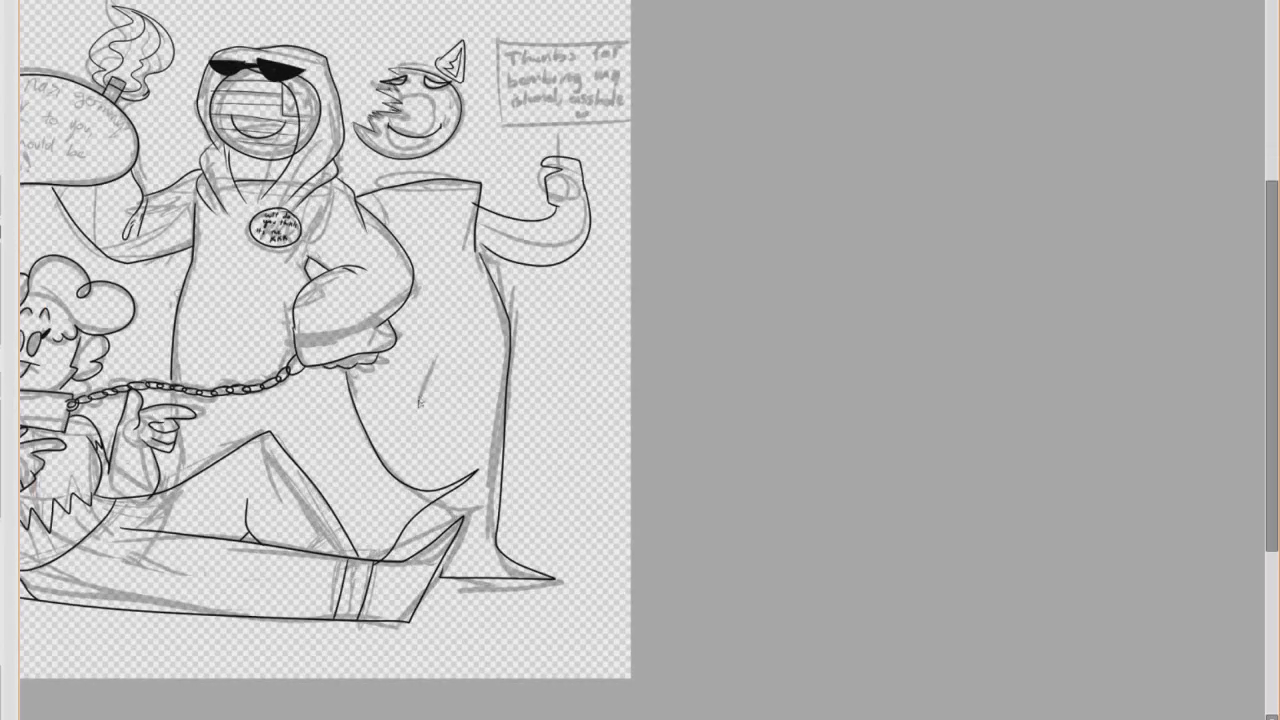
Step: Letter "I am a neko cuz lol Japan" on the broken-headed figure's shirt and ink the jagged burst, waistline and trouser lines below
scroll(428, 393, up, 2)
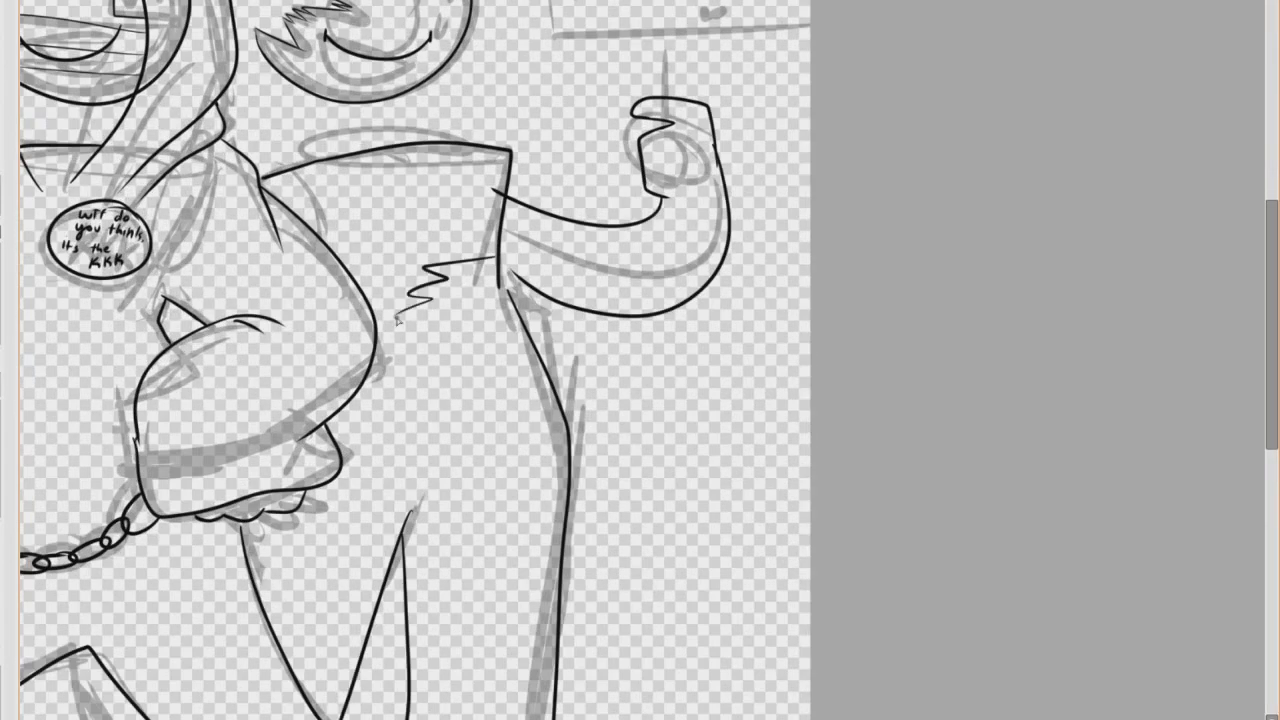
scroll(492, 312, up, 3)
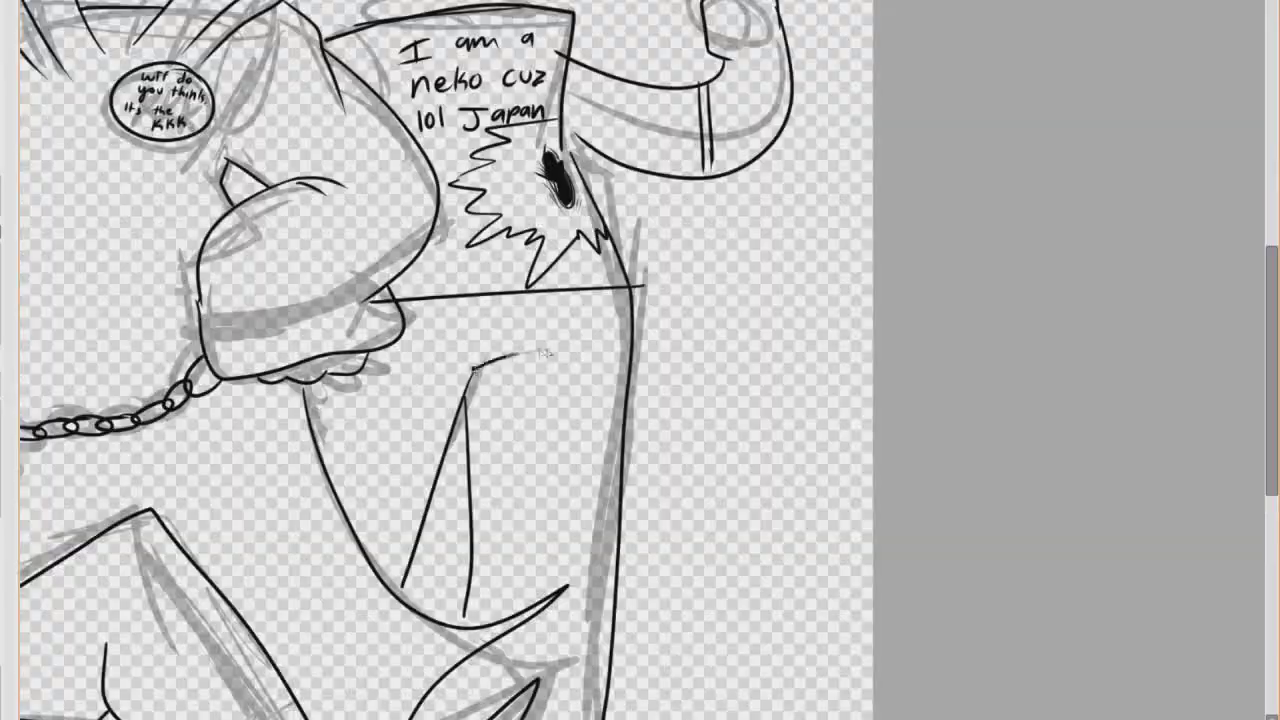
scroll(490, 405, down, 2)
scroll(500, 420, up, 1)
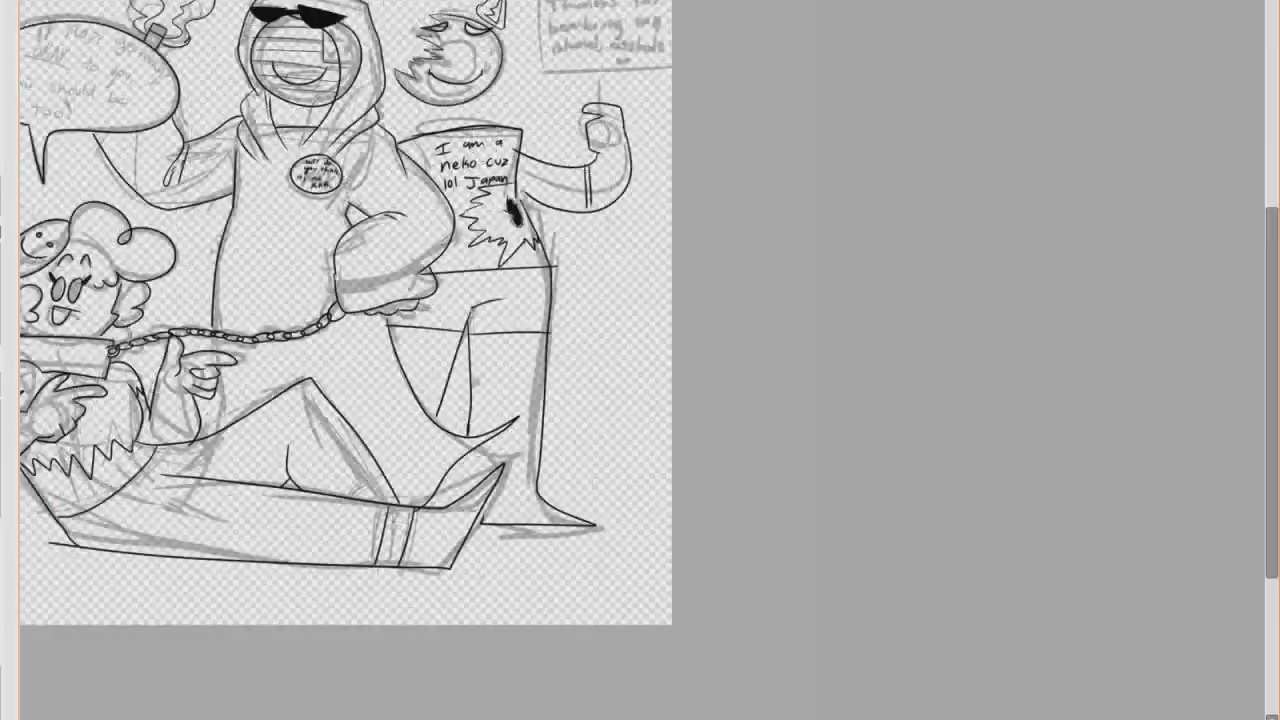
Step: Ink the rectangular outline of the sign board along the canvas edge
scroll(540, 300, down, 1)
scroll(580, 110, up, 3)
mouse_move(714, 175)
mouse_down()
mouse_move(348, 184)
mouse_move(355, 421)
mouse_up()
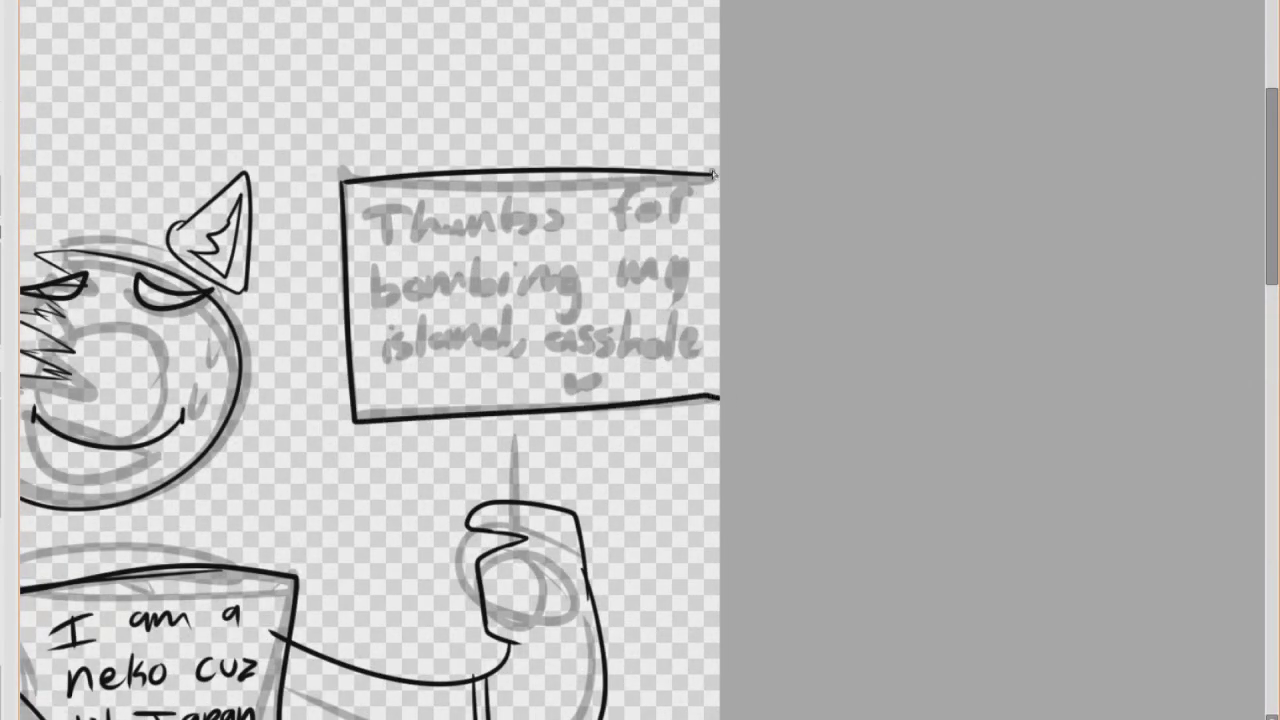
drag(714, 176, 717, 400)
scroll(535, 180, down, 2)
scroll(525, 278, up, 3)
Step: Ink the sign's pole between the board and the fist and fill it solid black
drag(559, 258, 554, 386)
scroll(503, 407, up, 2)
scroll(480, 320, down, 3)
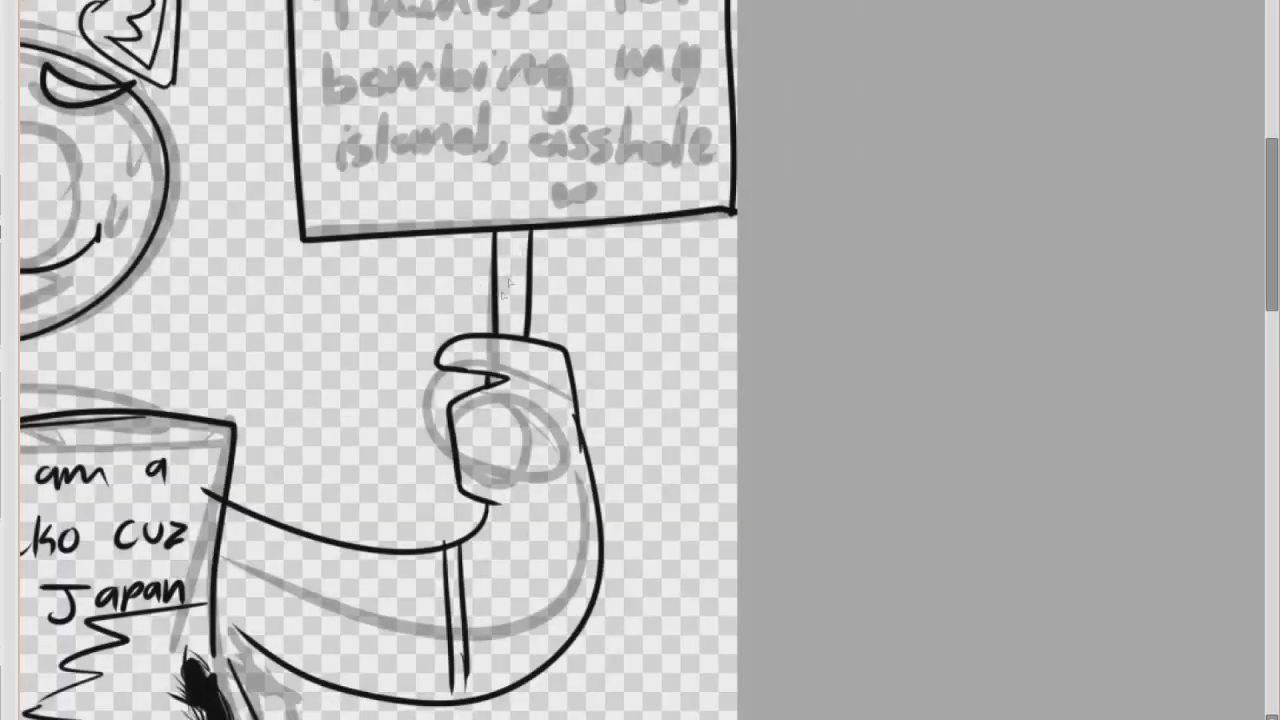
scroll(555, 225, up, 2)
drag(463, 245, 463, 430)
scroll(446, 360, down, 3)
scroll(460, 307, down, 3)
scroll(428, 403, up, 4)
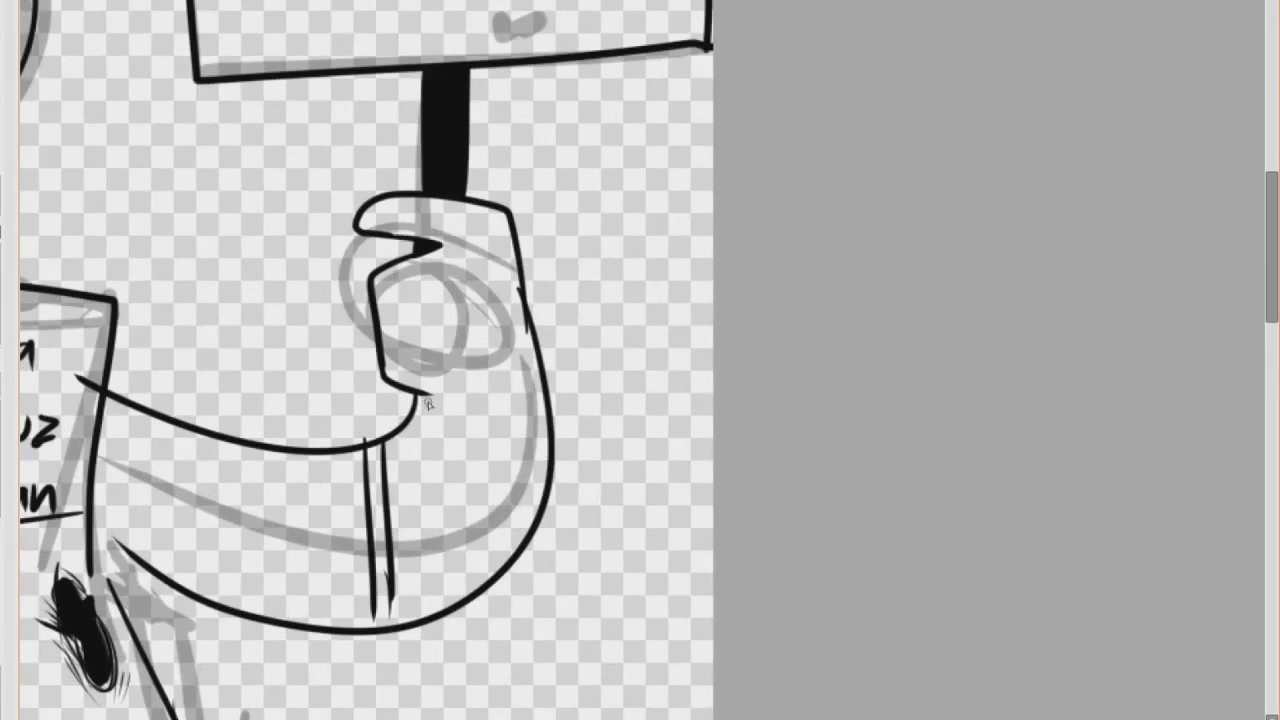
Step: Letter "TYSM for bombing my" across the upper part of the sign
scroll(416, 510, up, 2)
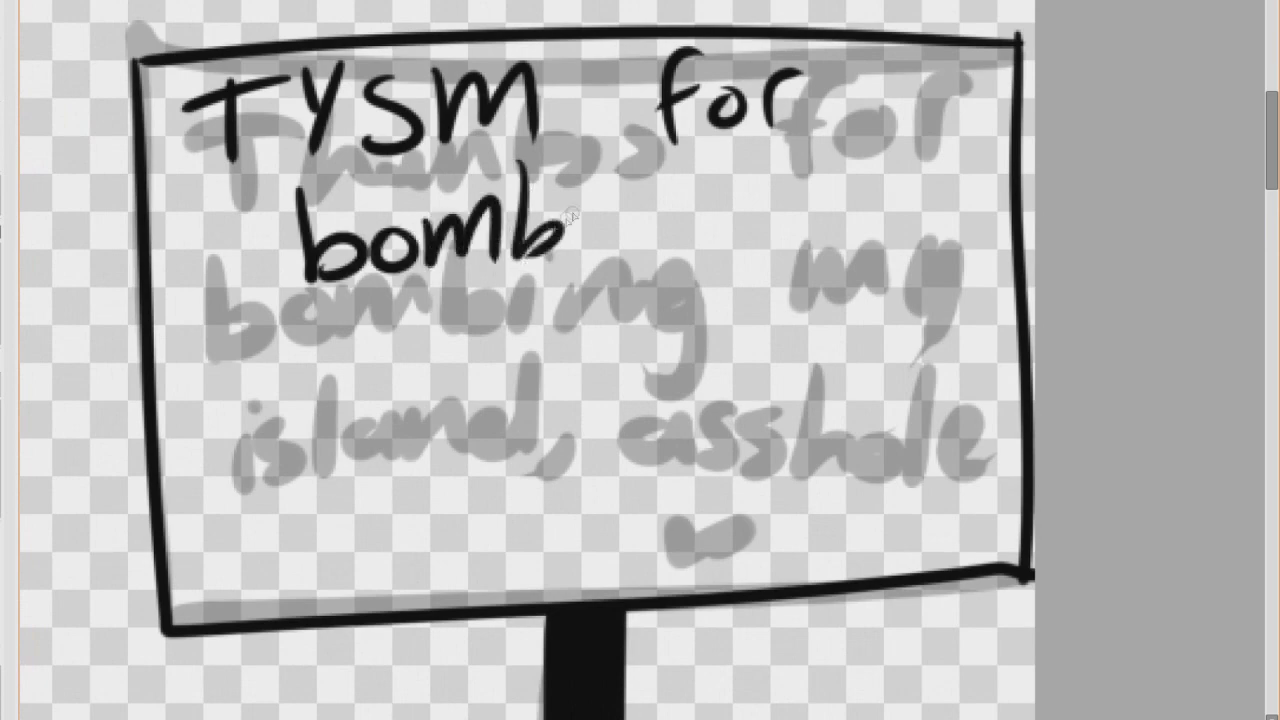
drag(571, 206, 574, 248)
drag(600, 199, 642, 241)
drag(690, 196, 621, 272)
scroll(570, 225, down, 5)
scroll(535, 246, up, 4)
drag(529, 226, 594, 256)
drag(634, 215, 605, 300)
scroll(225, 318, up, 1)
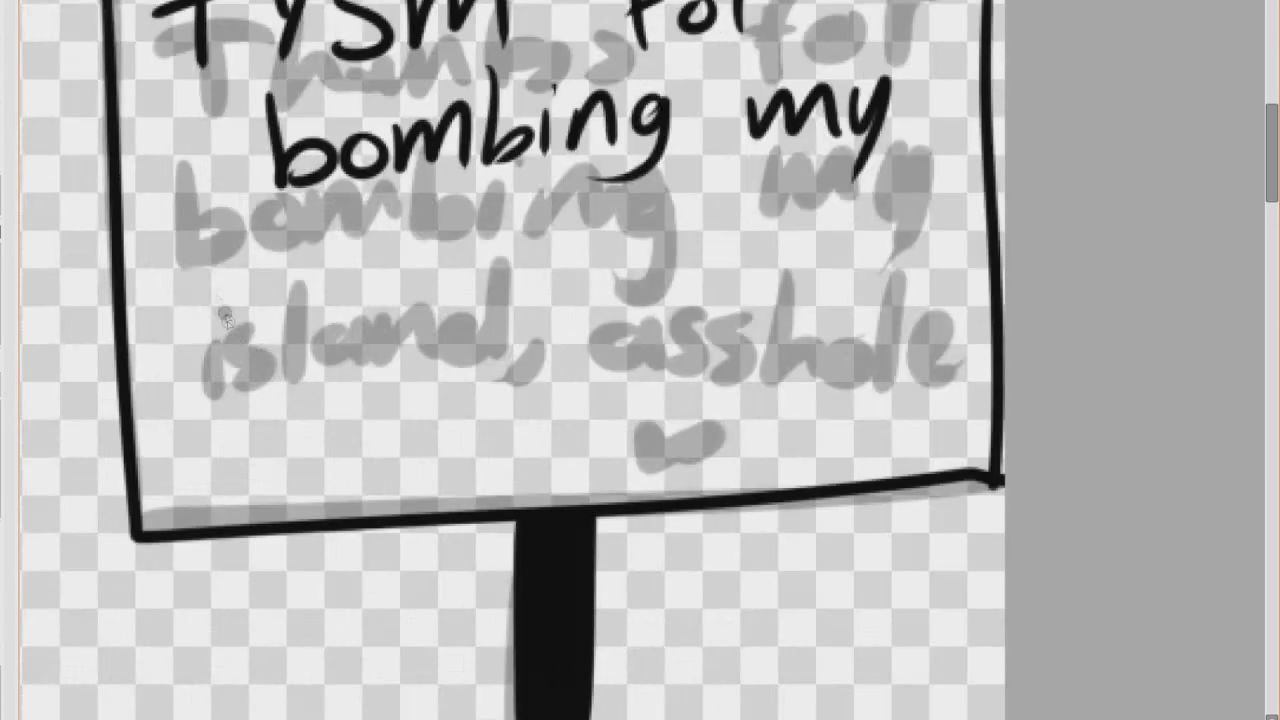
Step: Letter "island asshat" on the lower part of the sign, ending with a heart-dotted exclamation mark
drag(480, 216, 477, 266)
drag(490, 193, 493, 198)
drag(550, 205, 505, 260)
drag(588, 182, 570, 258)
mouse_move(638, 212)
mouse_down()
mouse_move(645, 262)
mouse_move(685, 252)
mouse_up()
drag(718, 212, 727, 262)
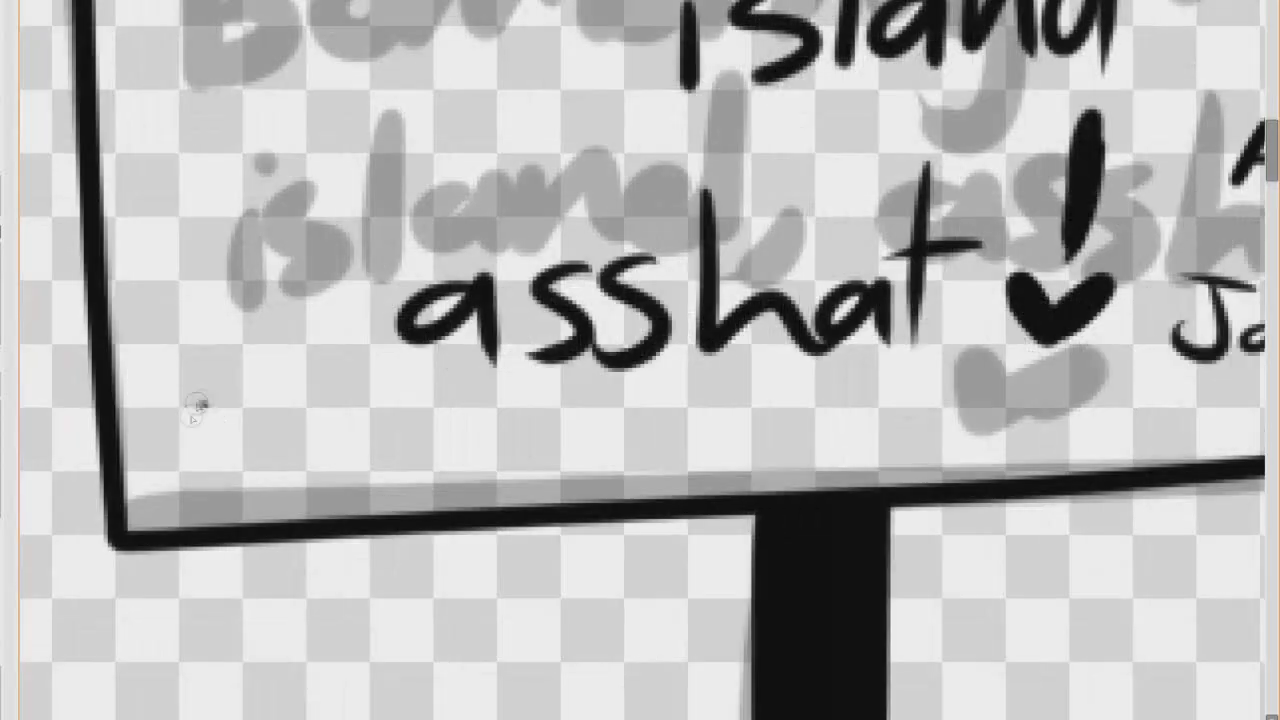
Step: Draw a small cat-like face in the sign's empty lower corner and hide the grey sketch beneath the ink
drag(202, 403, 243, 410)
drag(297, 385, 353, 384)
scroll(290, 462, down, 5)
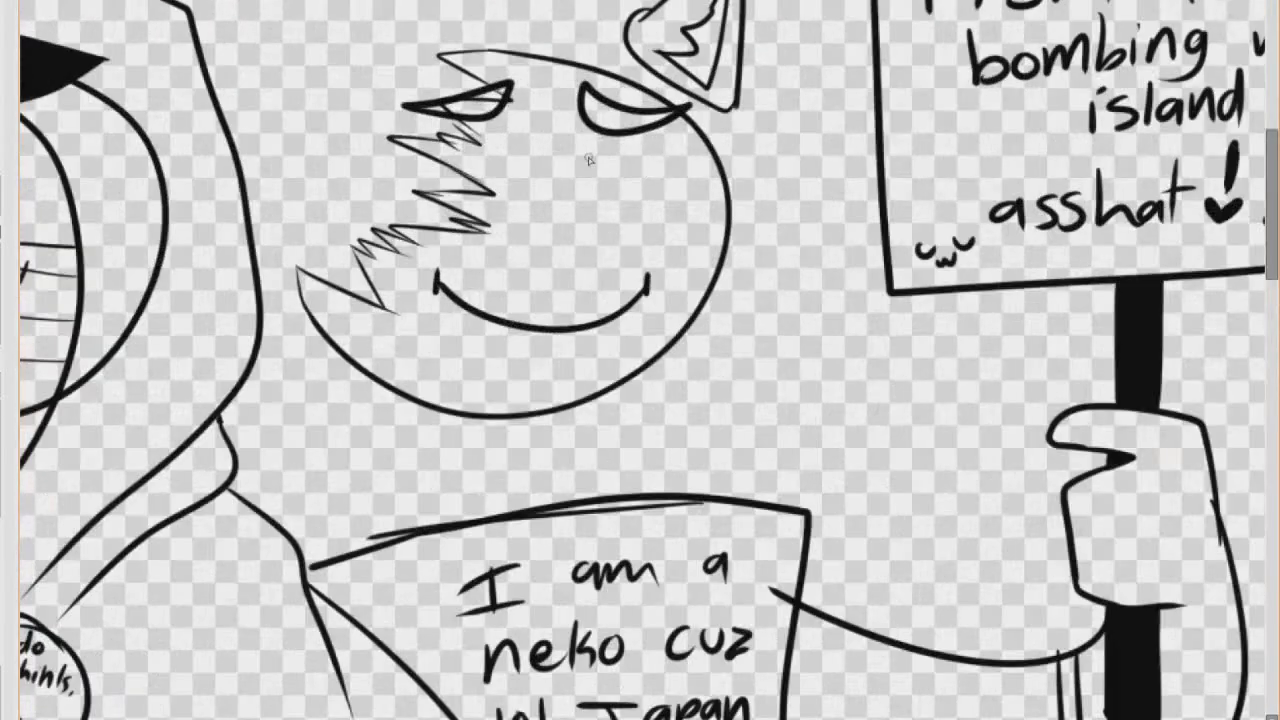
scroll(525, 160, up, 1)
drag(490, 130, 385, 240)
scroll(471, 140, up, 1)
Step: Letter "If Nazi Germany being personified is okay," in the upper part of the speech bubble
scroll(460, 145, down, 10)
scroll(357, 168, up, 2)
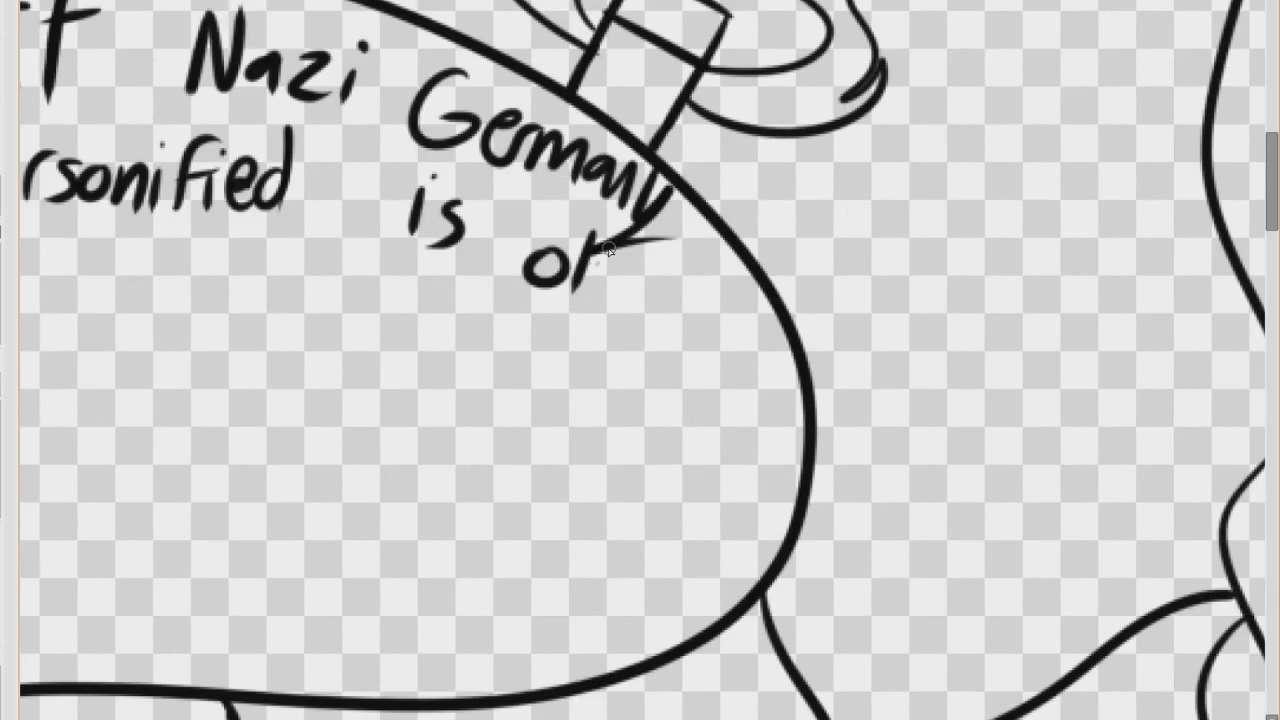
drag(608, 249, 624, 286)
drag(650, 264, 662, 294)
drag(702, 278, 666, 346)
drag(707, 318, 694, 334)
Step: Letter the speech bubble's following line starting with "the", and add hatched folds to the curly-haired figure's clothing
scroll(694, 334, down, 3)
drag(232, 221, 226, 264)
drag(256, 214, 284, 258)
drag(288, 257, 316, 257)
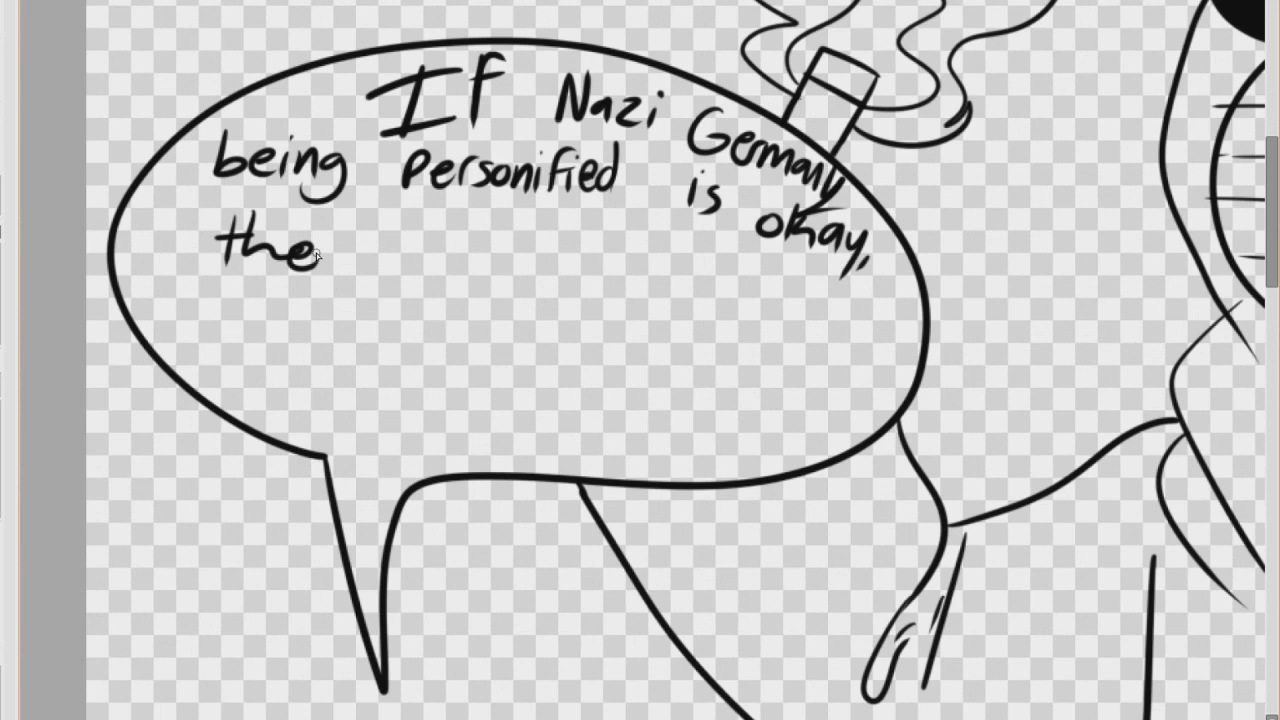
drag(317, 248, 347, 272)
drag(443, 228, 446, 280)
drag(466, 231, 487, 282)
drag(496, 258, 494, 283)
drag(516, 256, 500, 284)
drag(620, 266, 592, 302)
drag(800, 285, 794, 333)
scroll(440, 300, down, 2)
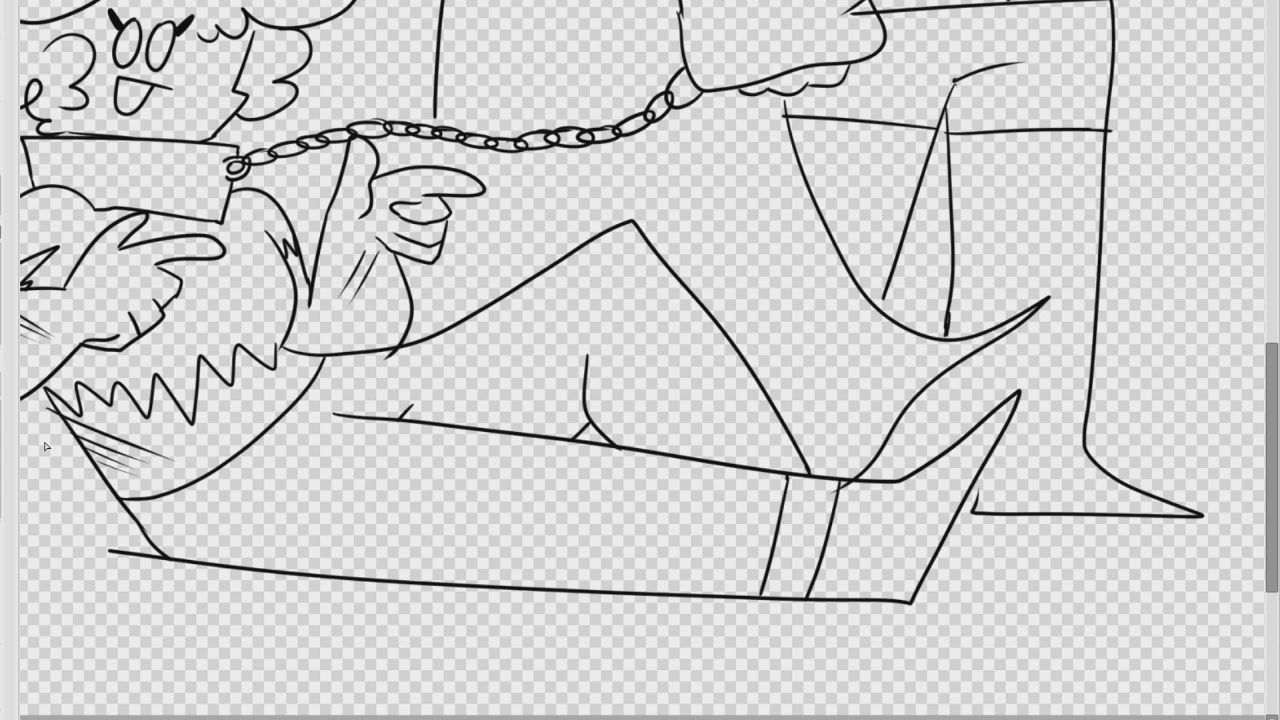
Step: Fill the curly-haired figure's trousers with solid black
scroll(84, 476, down, 4)
click(250, 480)
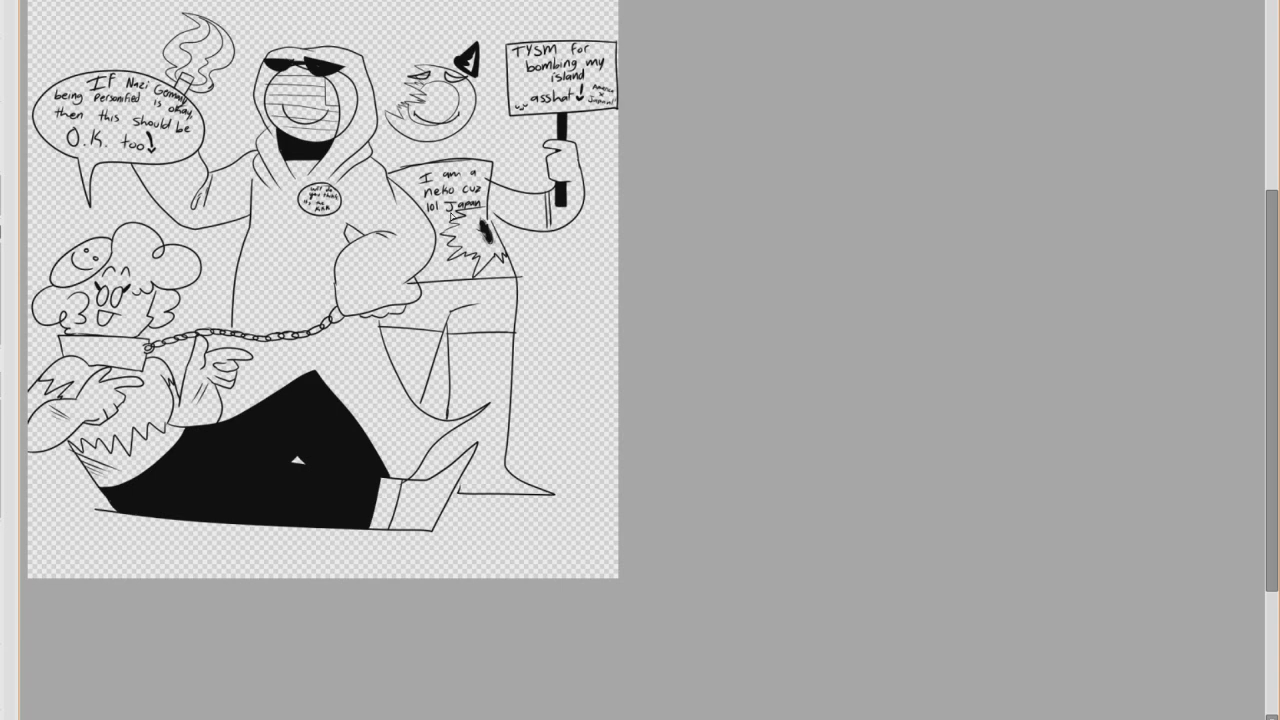
Step: Paint the sign holder's raised hand gripping the sign post red
scroll(299, 53, up, 4)
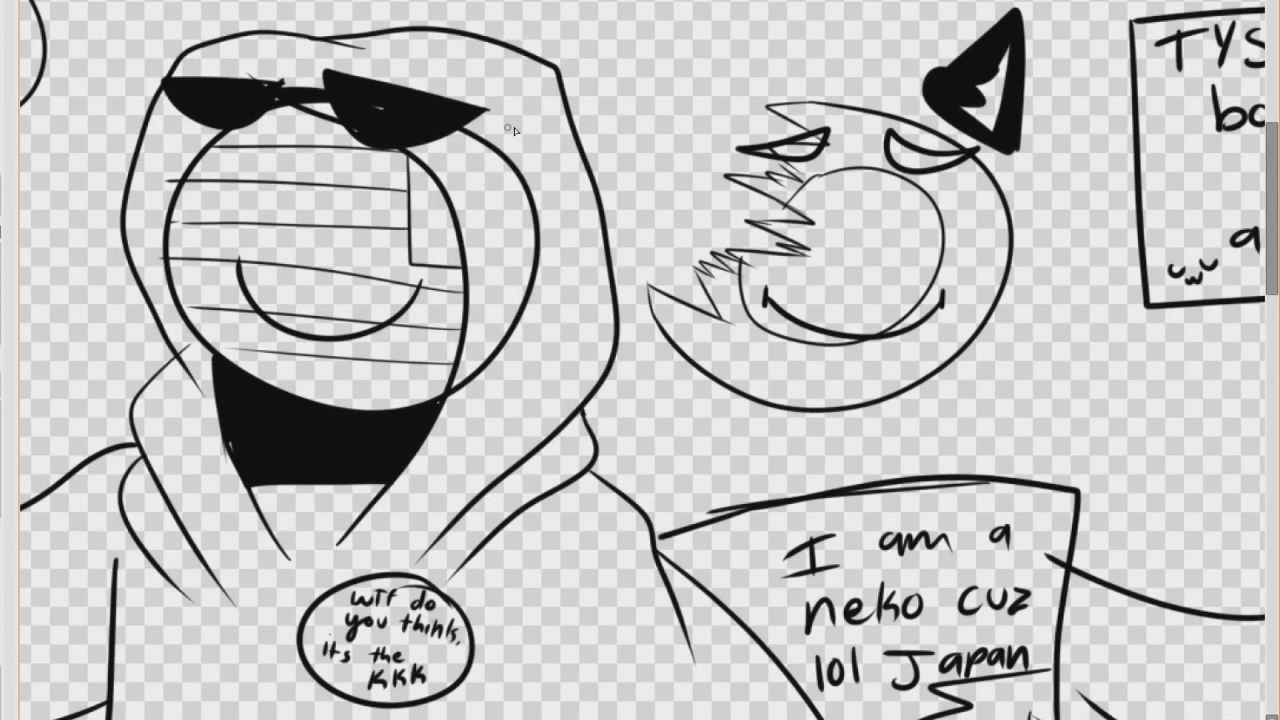
scroll(512, 130, up, 1)
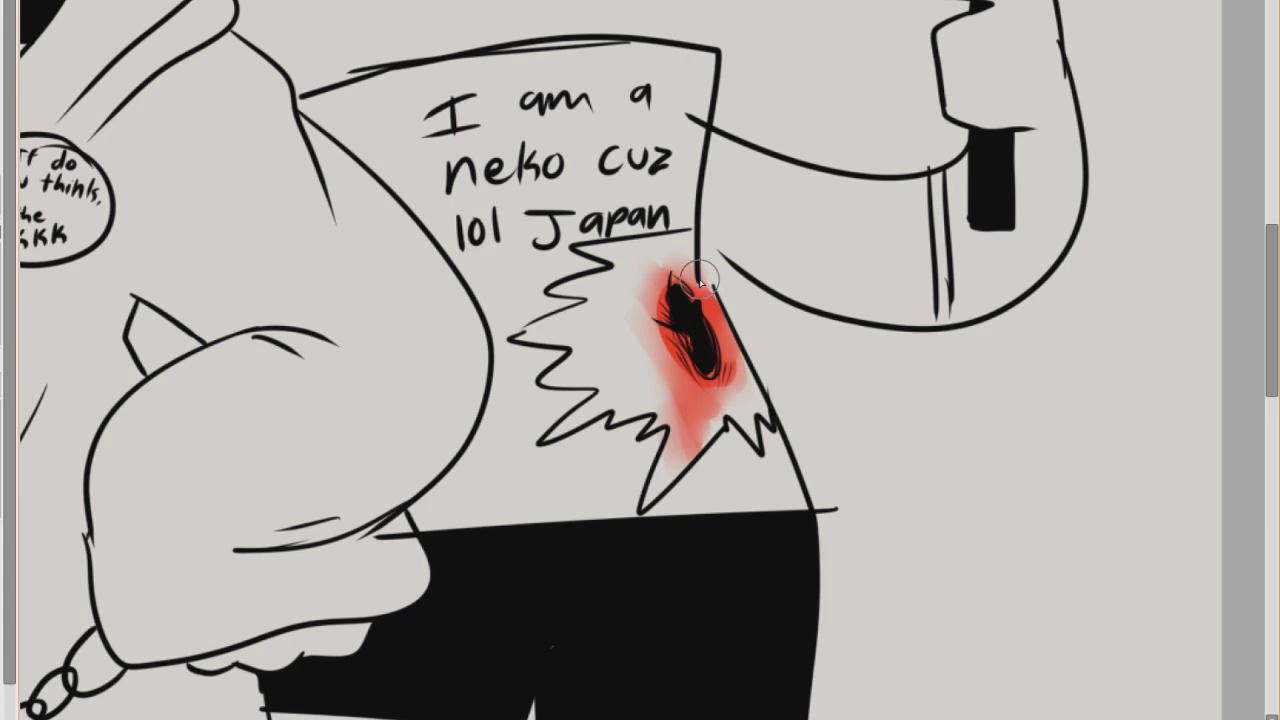
scroll(700, 282, up, 1)
drag(1000, 30, 1010, 110)
scroll(517, 156, down, 2)
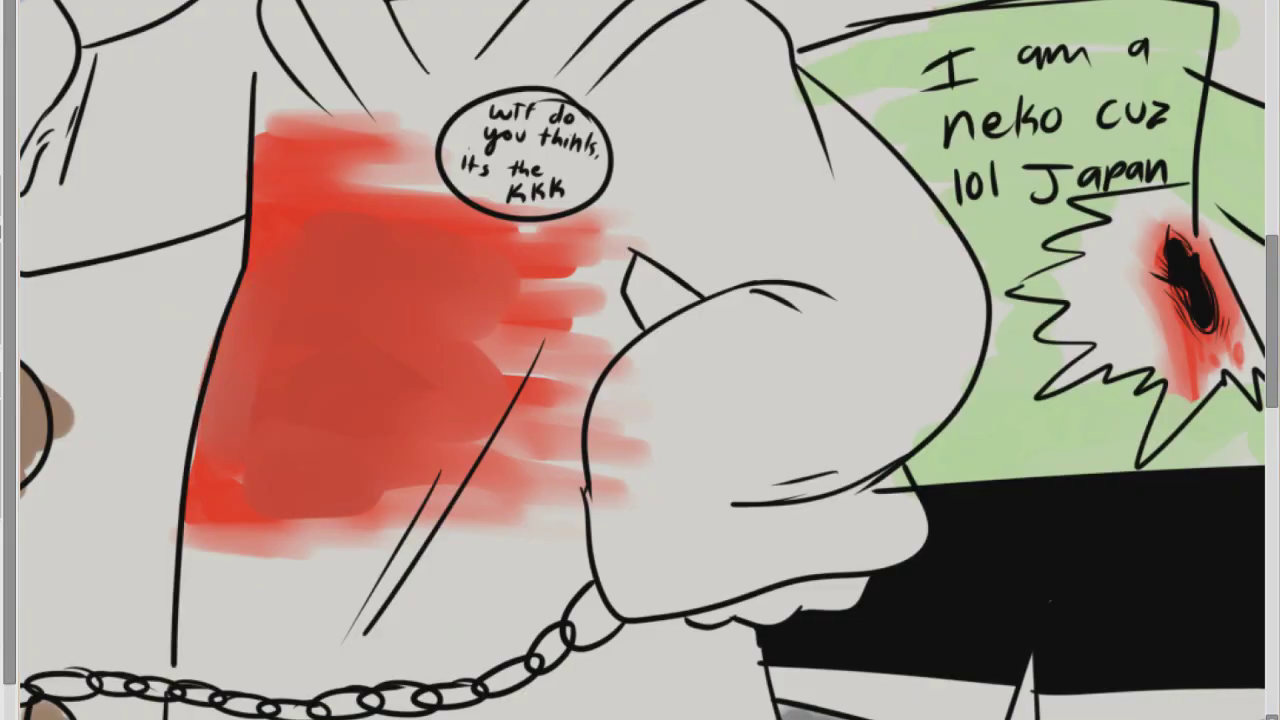
Step: Shade the blood drips and the lower part of the sign holder's round red face with darker red
scroll(241, 289, down, 6)
scroll(467, 145, up, 7)
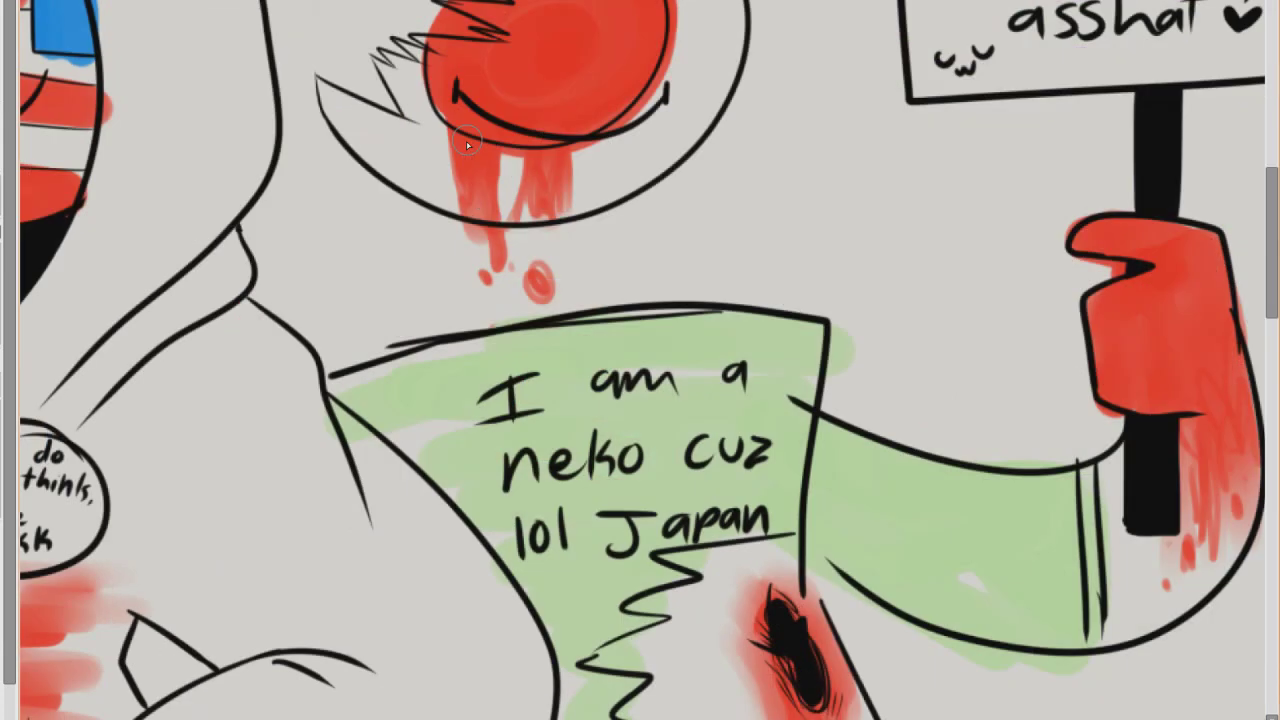
mouse_move(466, 145)
mouse_down()
mouse_move(436, 88)
mouse_move(500, 83)
mouse_up()
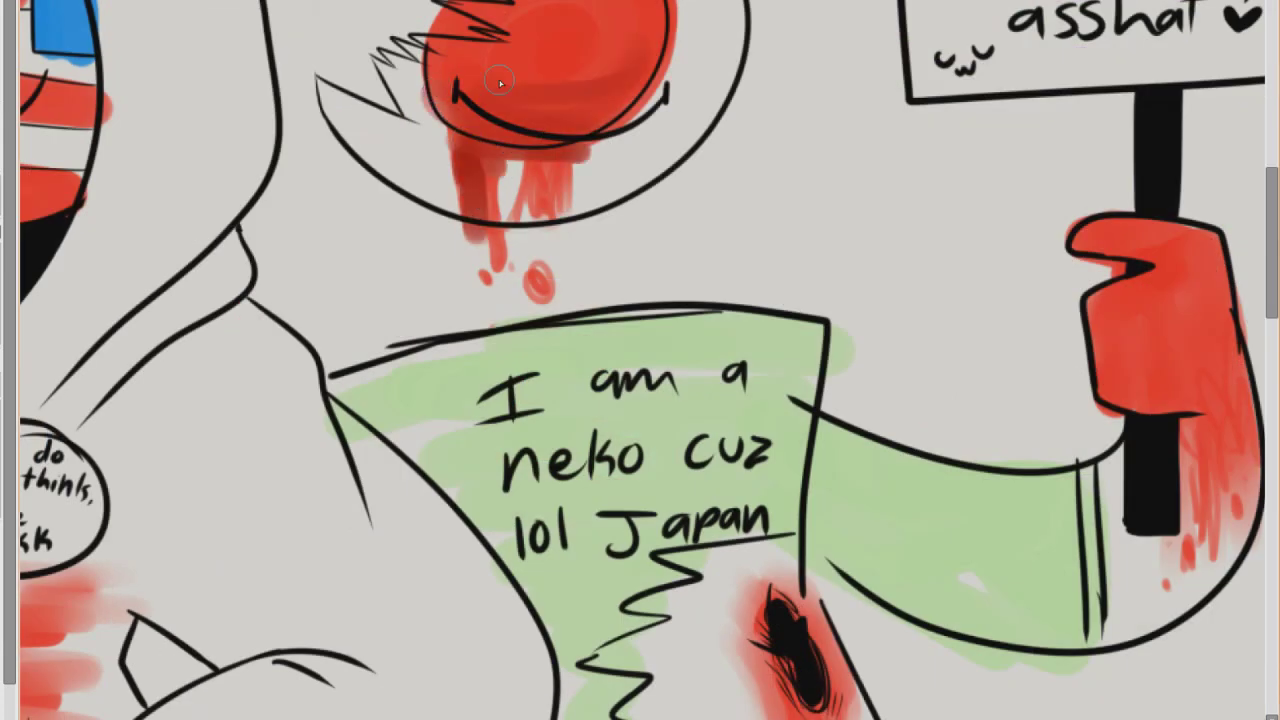